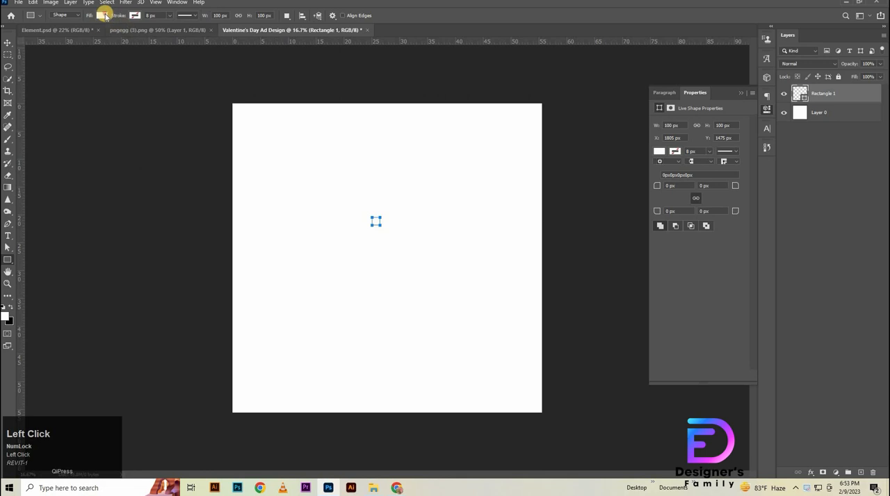
- Fill the 100 px square with black and align it to the top-left corner of the canvas
{"action": "left_click", "coordinate": [103, 14]}
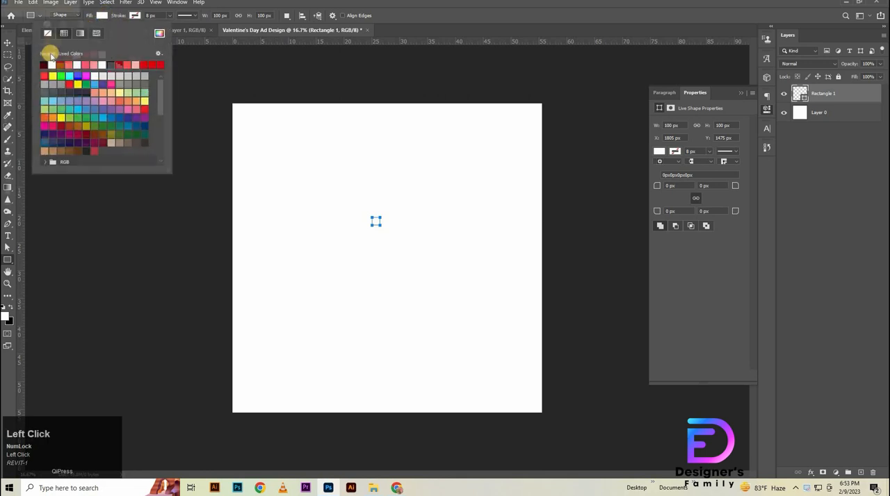
{"action": "key", "text": "v"}
{"action": "left_click", "coordinate": [853, 113], "text": "shift"}
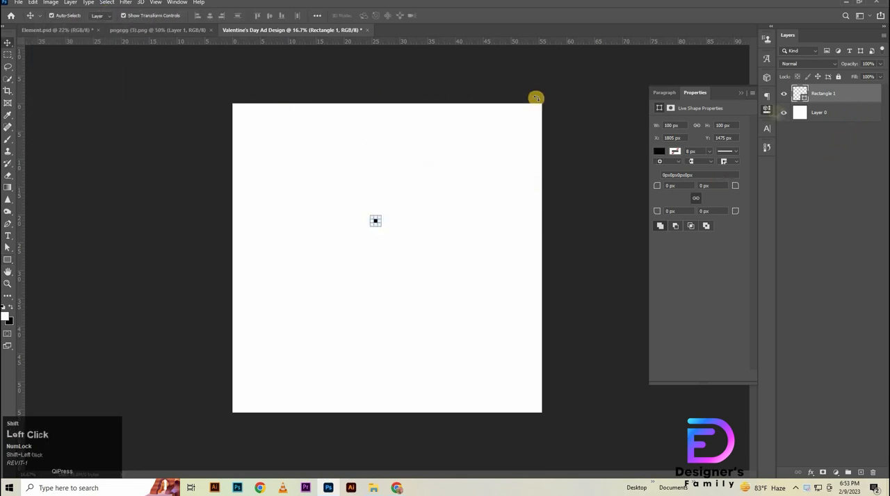
{"action": "left_click", "coordinate": [199, 16]}
{"action": "left_click", "coordinate": [256, 15]}
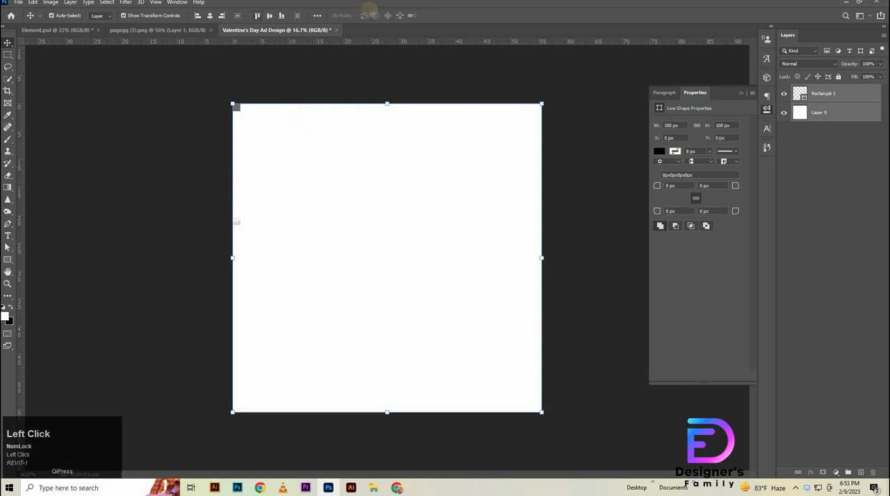
- Add four margin guides along the square's inner edges, aligning the square to the canvas's bottom-right corner for the second pair
{"action": "left_click_drag", "start_coordinate": [23, 173], "coordinate": [241, 141]}
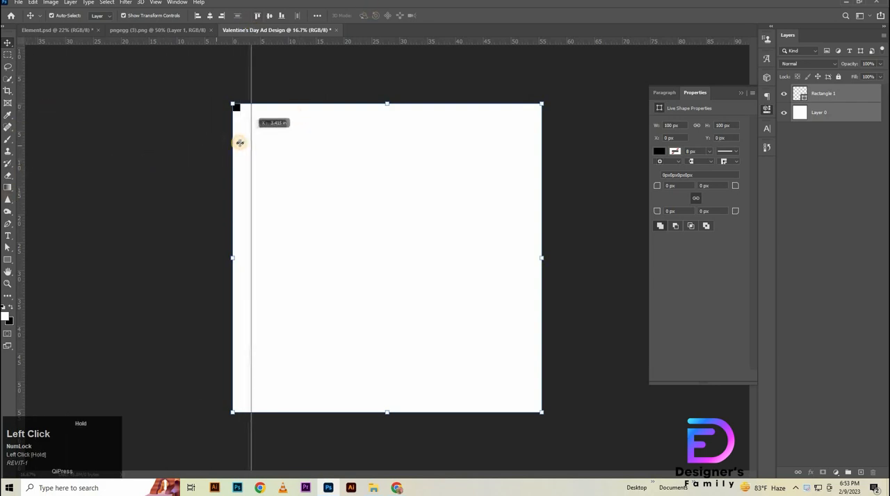
{"action": "left_click_drag", "start_coordinate": [324, 42], "coordinate": [338, 110]}
{"action": "left_click", "coordinate": [280, 15]}
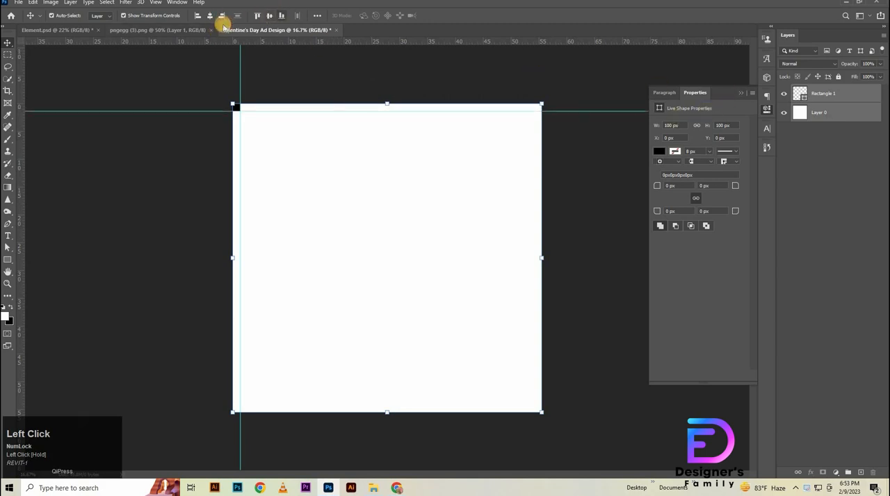
{"action": "left_click", "coordinate": [221, 15]}
{"action": "left_click_drag", "start_coordinate": [25, 181], "coordinate": [533, 198]}
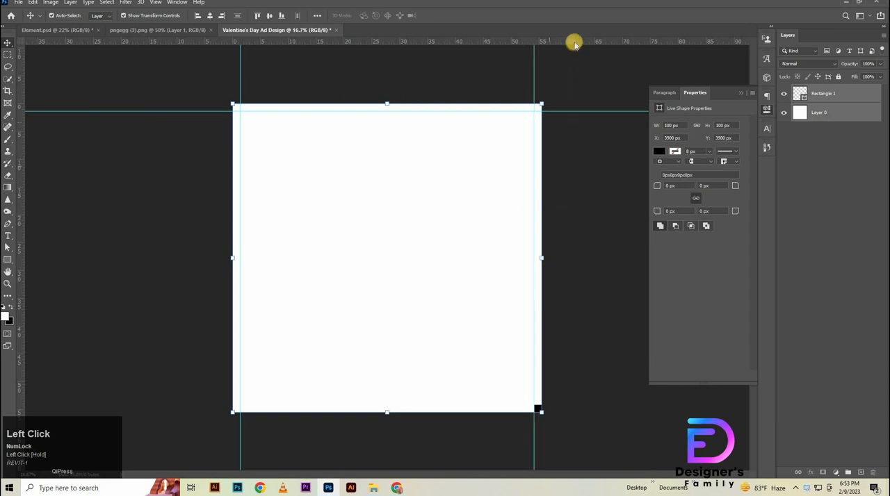
{"action": "left_click_drag", "start_coordinate": [572, 40], "coordinate": [605, 405]}
- Delete the black helper square's layer
{"action": "left_click", "coordinate": [843, 99]}
{"action": "left_click", "coordinate": [842, 99]}
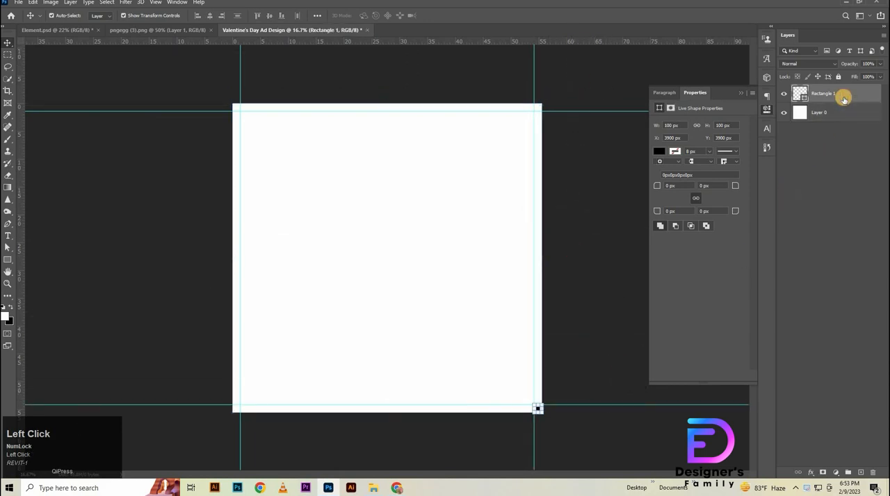
{"action": "key", "text": "Delete"}
- Apply a Color Overlay with the hex colour ff5b65 to the white background layer
{"action": "double_click", "coordinate": [846, 94]}
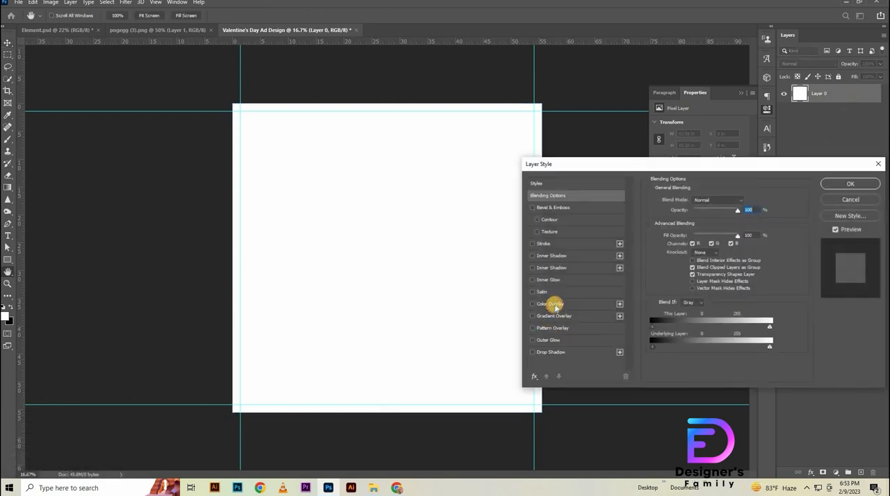
{"action": "left_click", "coordinate": [555, 305]}
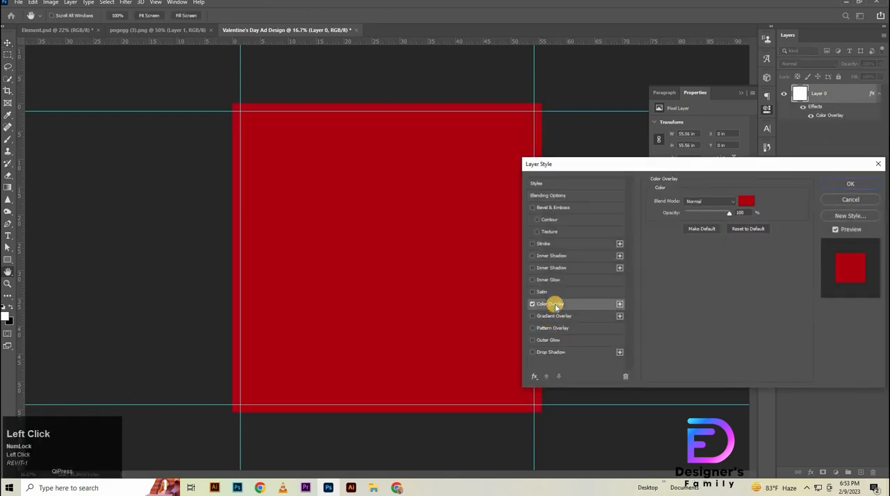
{"action": "left_click", "coordinate": [745, 201]}
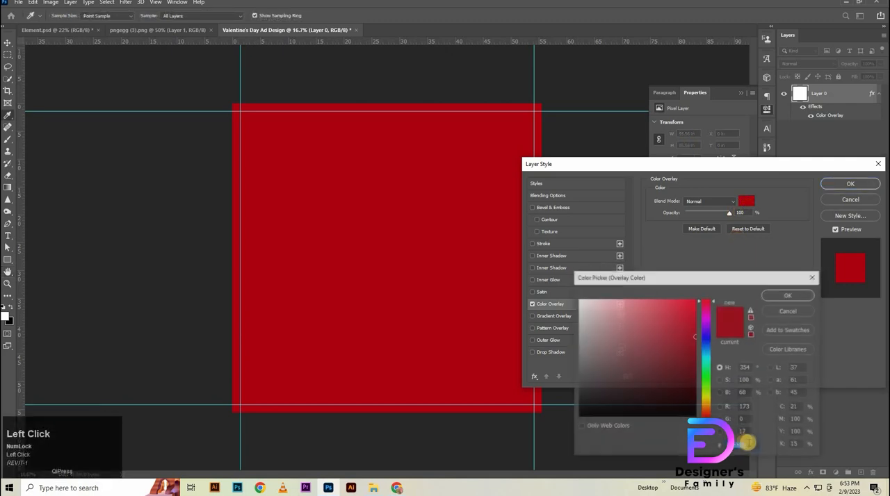
{"action": "left_click", "coordinate": [665, 299]}
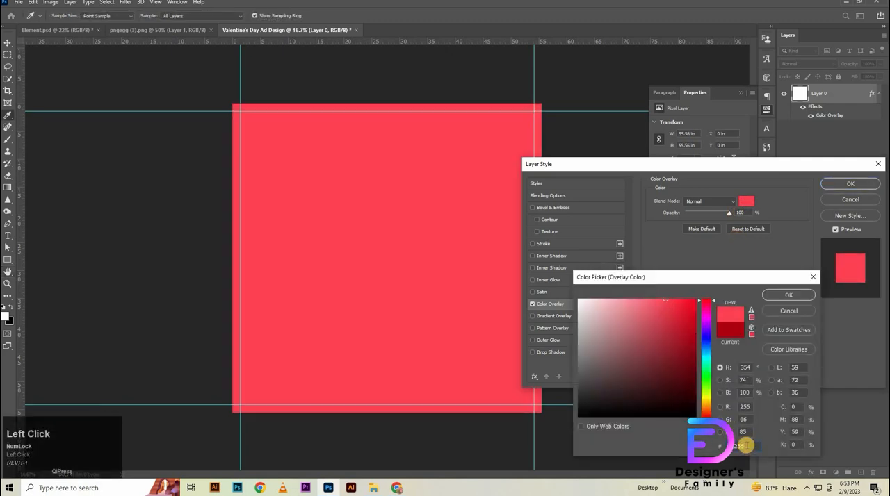
{"action": "type", "text": "0000ff"}
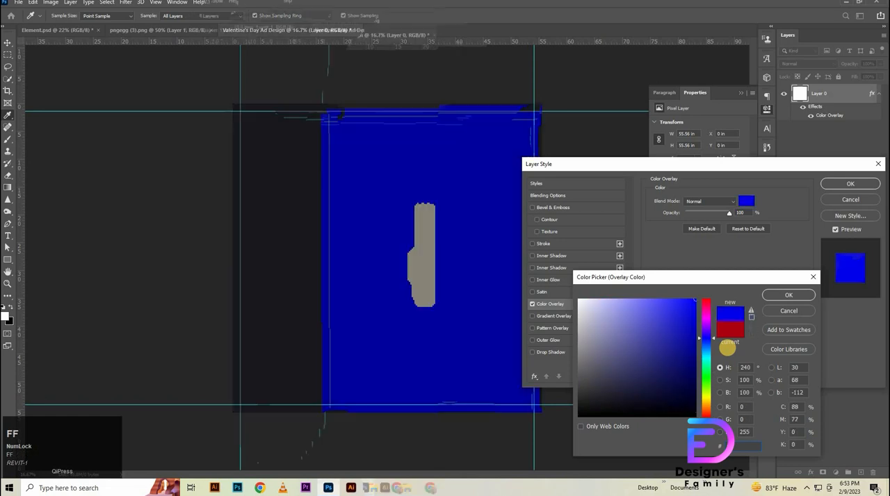
{"action": "type", "text": "5b"}
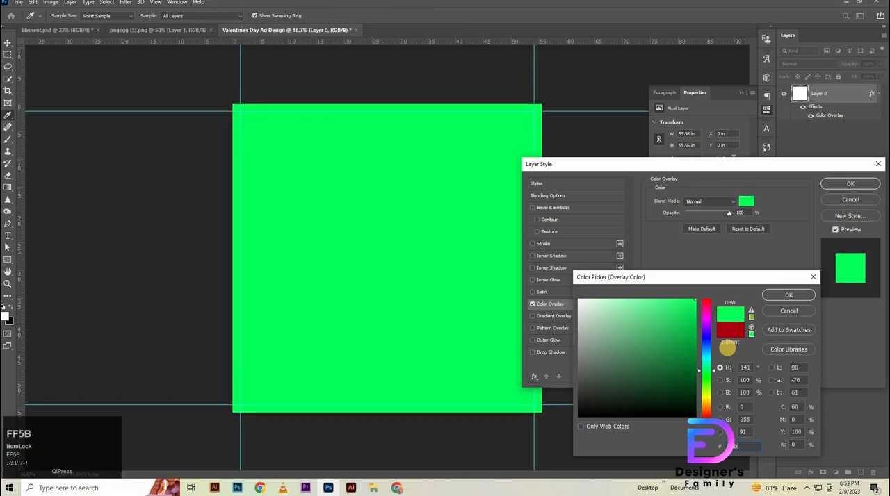
{"action": "type", "text": "65"}
{"action": "key", "text": "Return"}
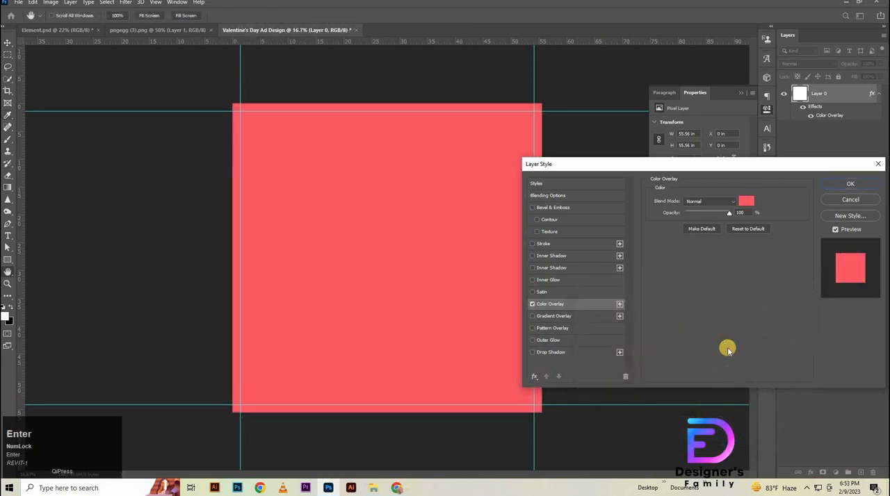
{"action": "key", "text": "Return"}
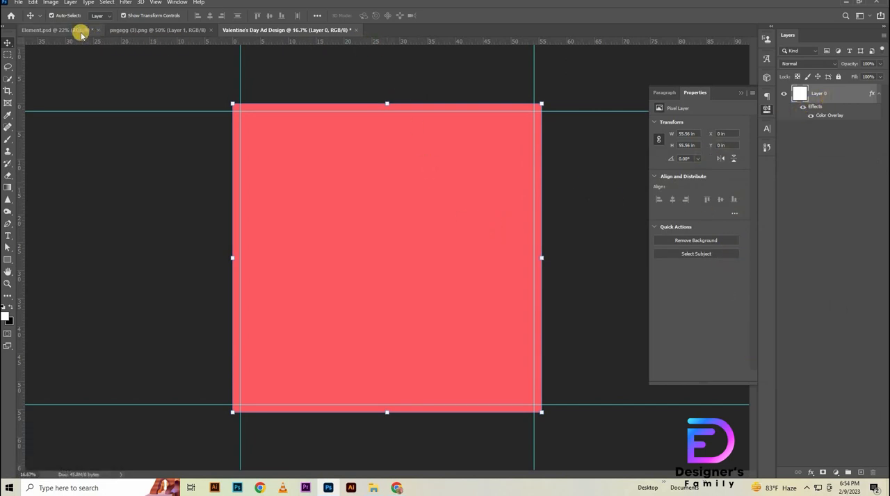
- Paste the black heart graphic and hide it, and bring the paint brush from Element.psd into the Valentine's Day Ad Design document
{"action": "key", "text": "ctrl+v"}
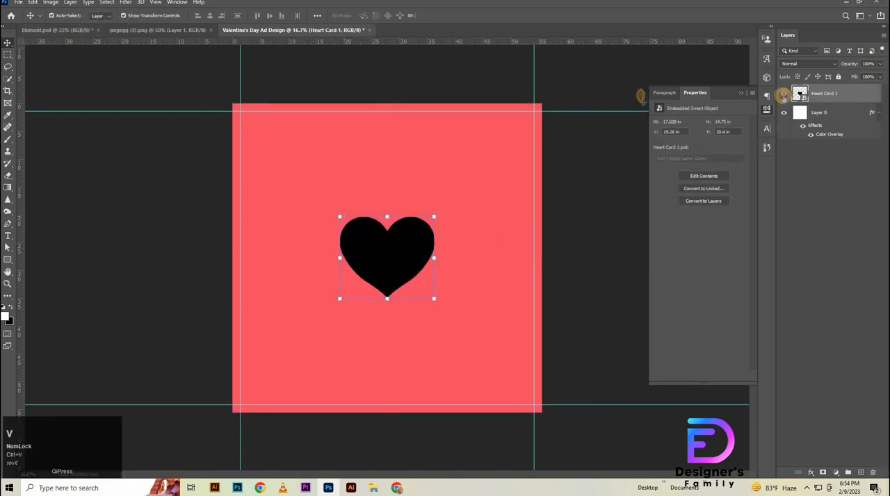
{"action": "left_click", "coordinate": [783, 94]}
{"action": "left_click", "coordinate": [74, 30]}
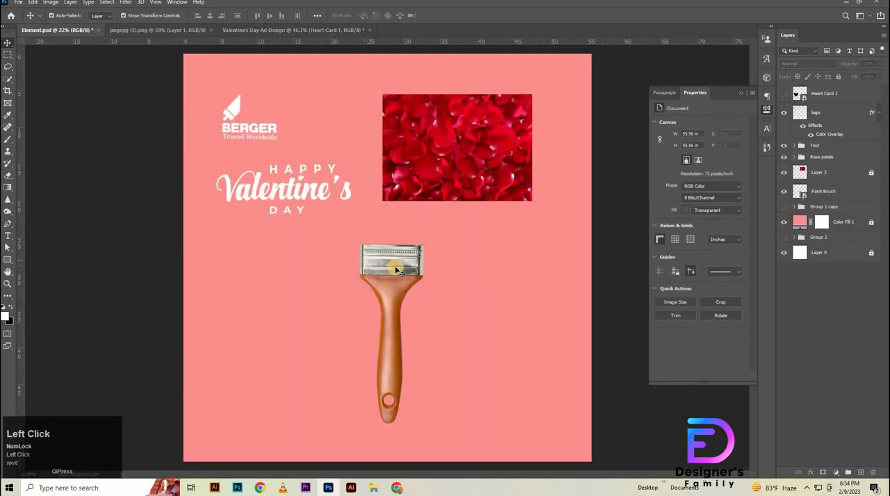
{"action": "mouse_move", "coordinate": [400, 271]}
{"action": "left_mouse_down"}
{"action": "mouse_move", "coordinate": [312, 26]}
{"action": "mouse_move", "coordinate": [326, 30]}
{"action": "mouse_move", "coordinate": [395, 250]}
{"action": "left_mouse_up"}
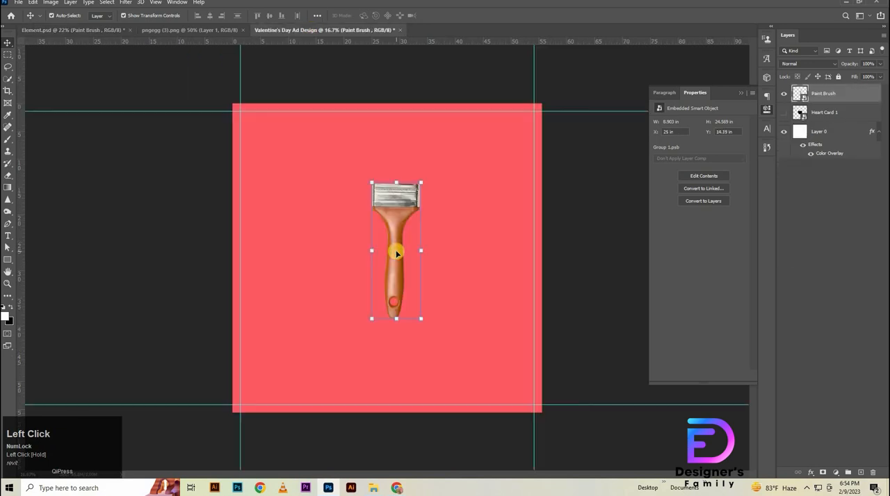
- In Element.psd, hide the rectangular petals photo on Layer 2 and copy the Rose petals group
{"action": "left_click", "coordinate": [49, 27]}
{"action": "left_click", "coordinate": [783, 171]}
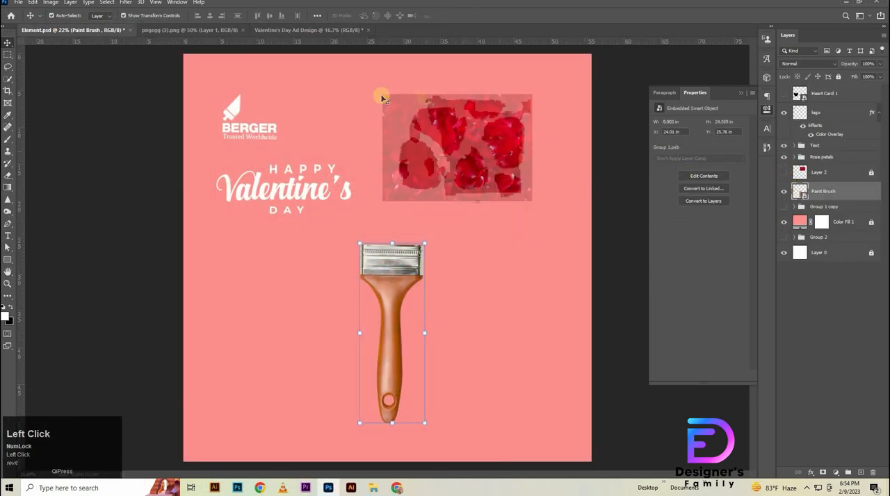
{"action": "left_click_drag", "start_coordinate": [544, 196], "coordinate": [409, 118]}
{"action": "left_click", "coordinate": [797, 159]}
{"action": "left_click", "coordinate": [794, 157]}
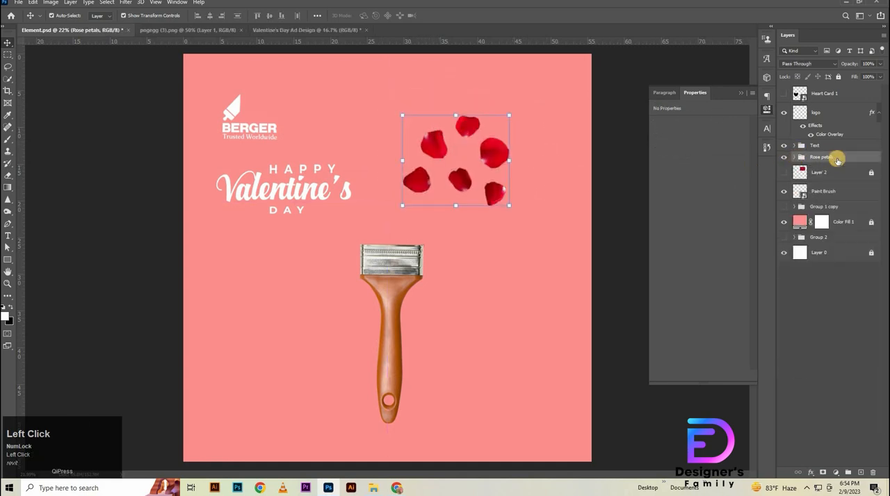
{"action": "key", "text": "ctrl"}
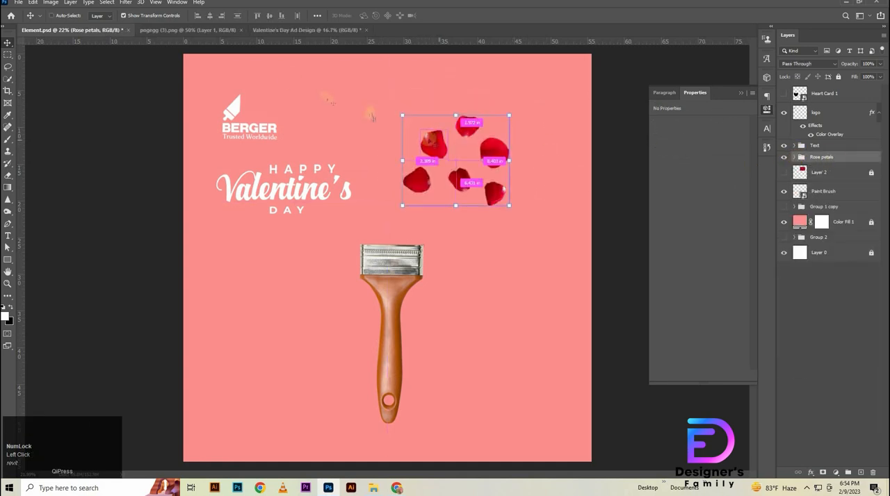
{"action": "key", "text": "ctrl+c"}
- Paste the Rose petals group into Valentine's Day Ad Design, move it to the canvas's upper-left area and hide it
{"action": "left_click", "coordinate": [302, 30]}
{"action": "key", "text": "ctrl+v"}
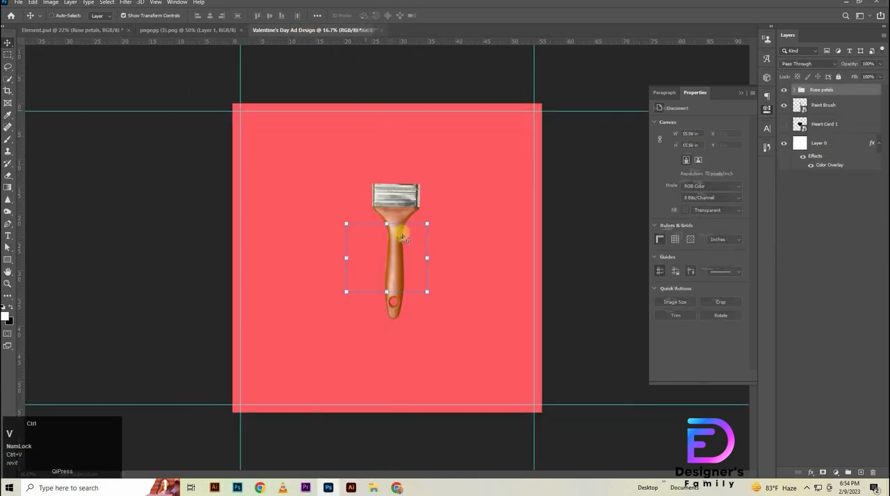
{"action": "mouse_move", "coordinate": [371, 244]}
{"action": "left_mouse_down"}
{"action": "mouse_move", "coordinate": [292, 148]}
{"action": "mouse_move", "coordinate": [273, 144]}
{"action": "left_mouse_up"}
{"action": "left_click", "coordinate": [783, 90]}
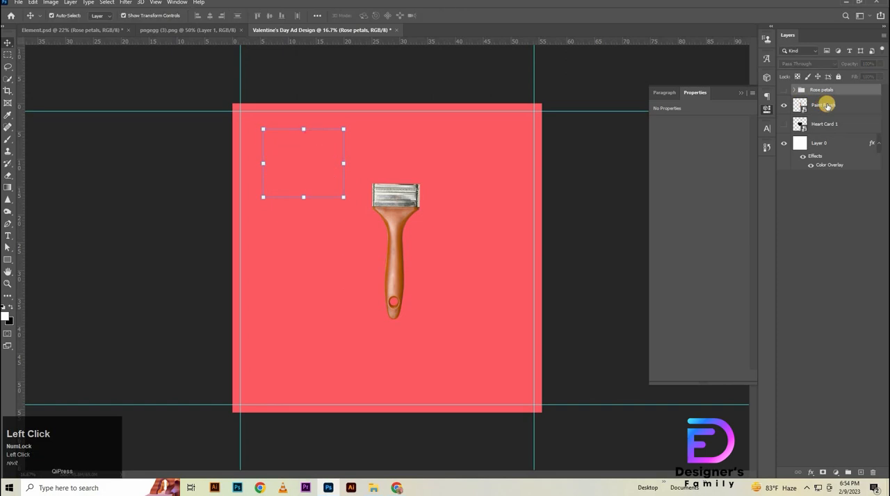
- Centre the Paint Brush layer horizontally and vertically on the canvas
{"action": "left_click", "coordinate": [824, 105]}
{"action": "key", "text": "ctrl+a"}
{"action": "left_click", "coordinate": [210, 15]}
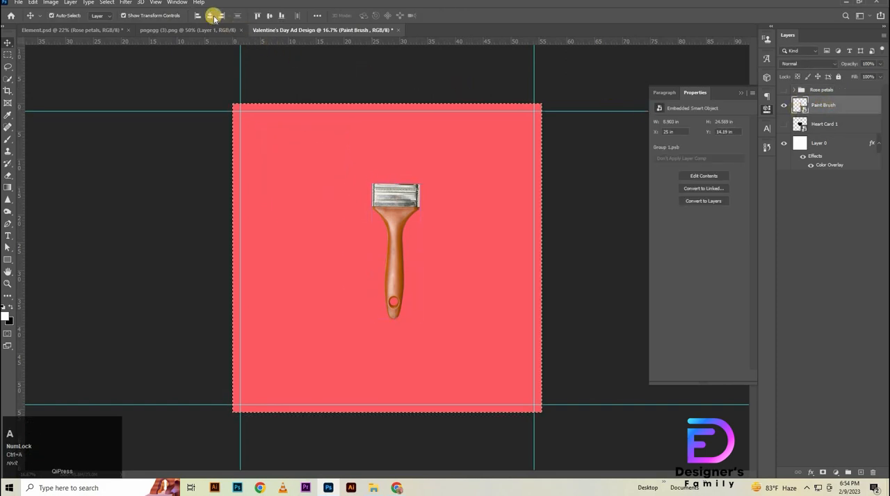
{"action": "left_click", "coordinate": [269, 15]}
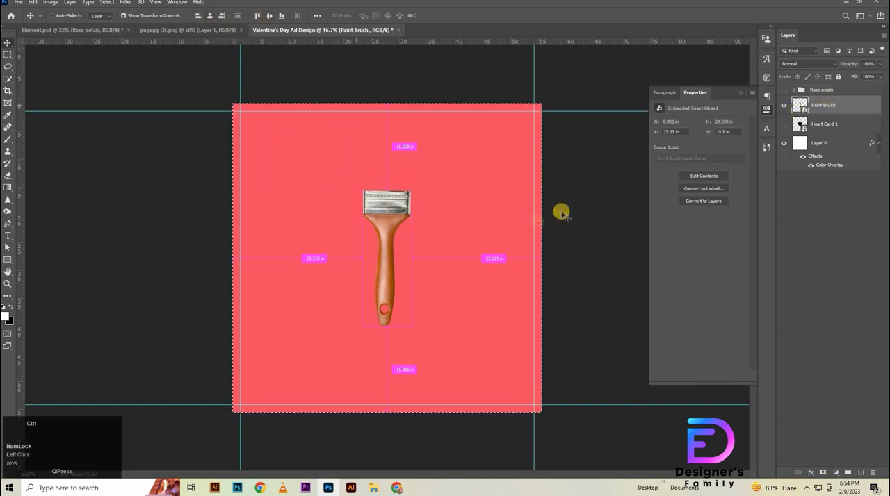
{"action": "key", "text": "ctrl+d"}
- Scale the paint brush down to about 7.9 by 21.9 in, keeping it horizontally centred, and check it against the hidden heart
{"action": "left_click_drag", "start_coordinate": [386, 186], "coordinate": [394, 241]}
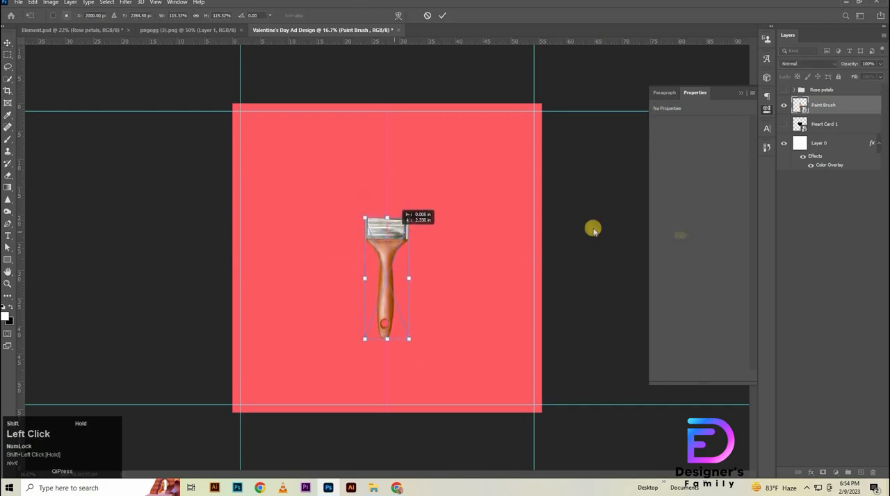
{"action": "left_click", "coordinate": [811, 226]}
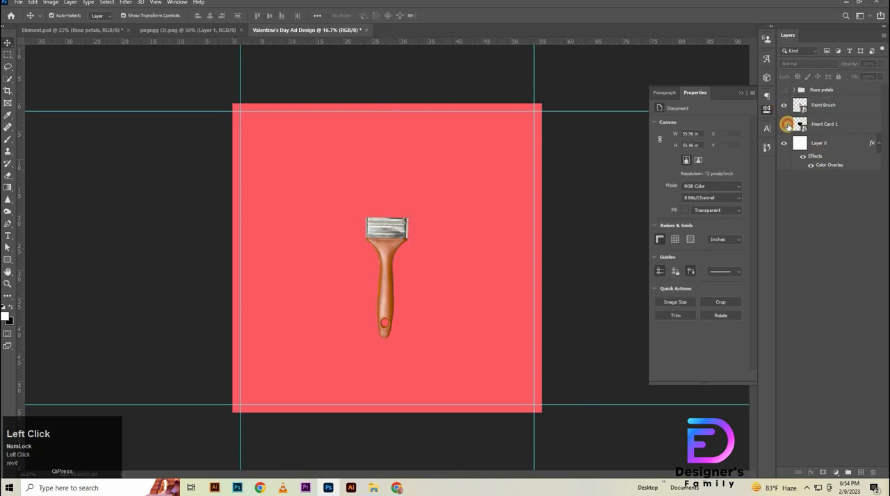
{"action": "left_click", "coordinate": [784, 123]}
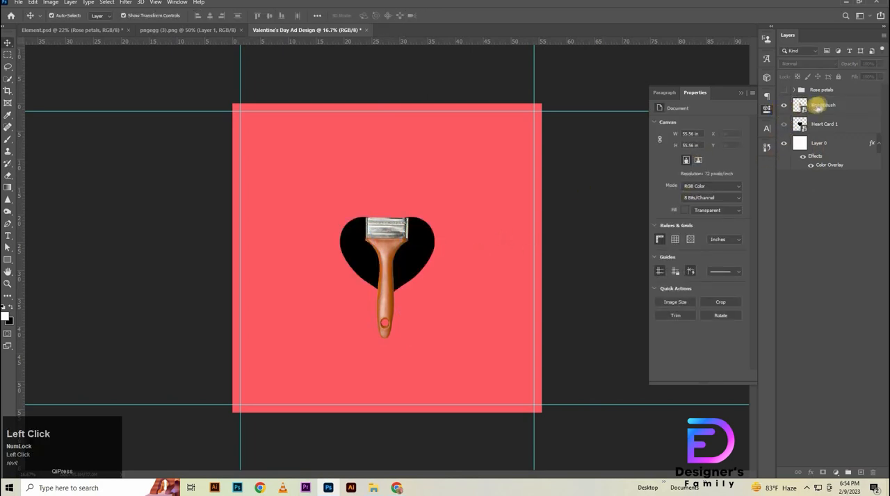
{"action": "left_click", "coordinate": [784, 123]}
- Show the rose petals and add a Hue/Saturation adjustment clipped to the Paint Brush layer, targeting the Reds range
{"action": "left_click", "coordinate": [836, 109]}
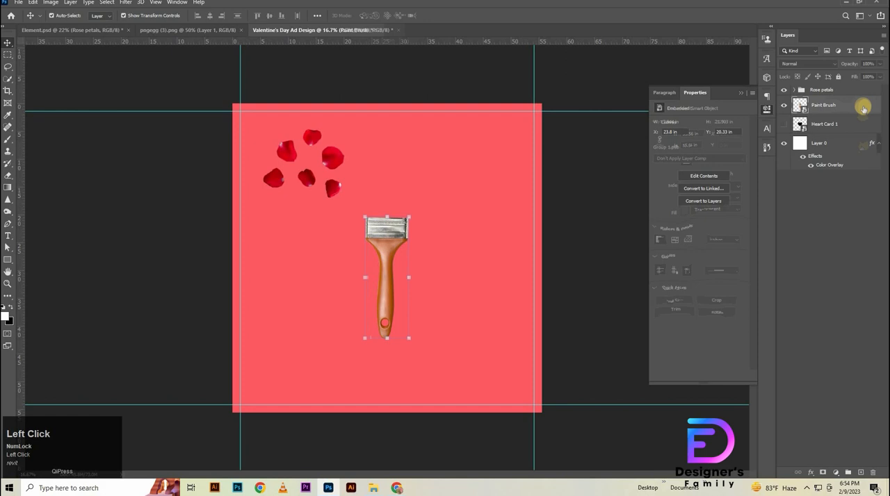
{"action": "left_click", "coordinate": [835, 472]}
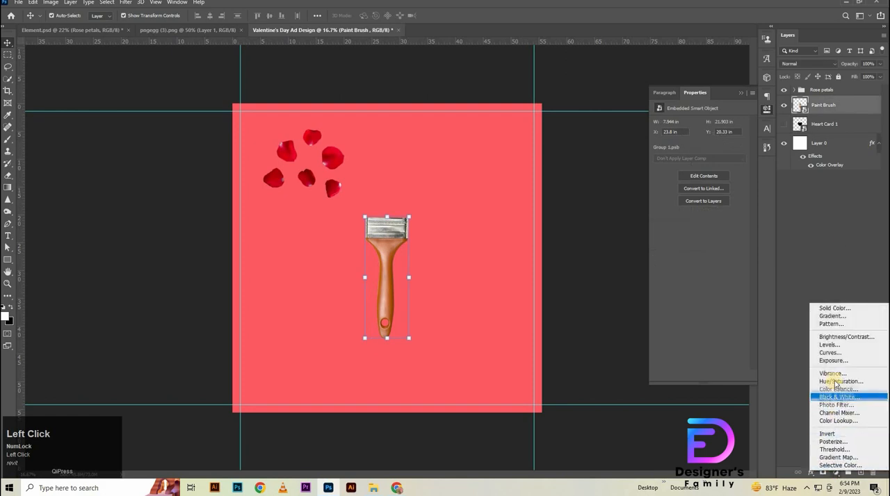
{"action": "left_click", "coordinate": [830, 376]}
{"action": "left_click", "coordinate": [688, 136]}
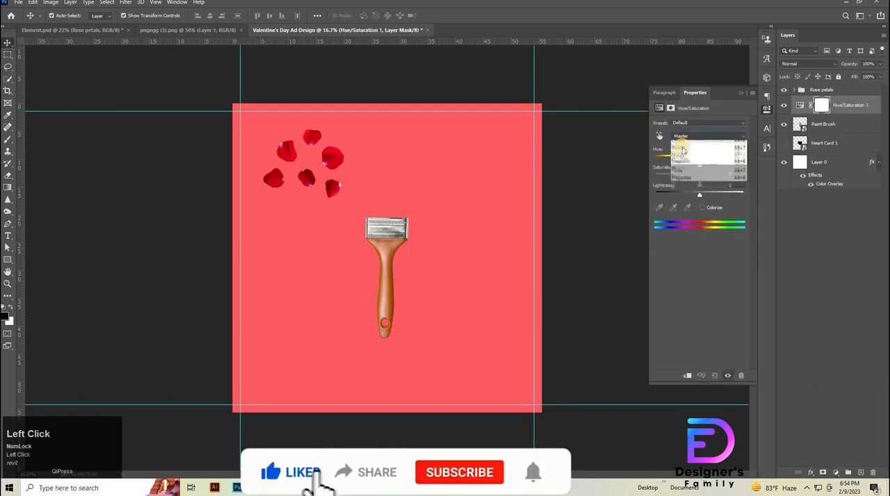
{"action": "left_click", "coordinate": [684, 147]}
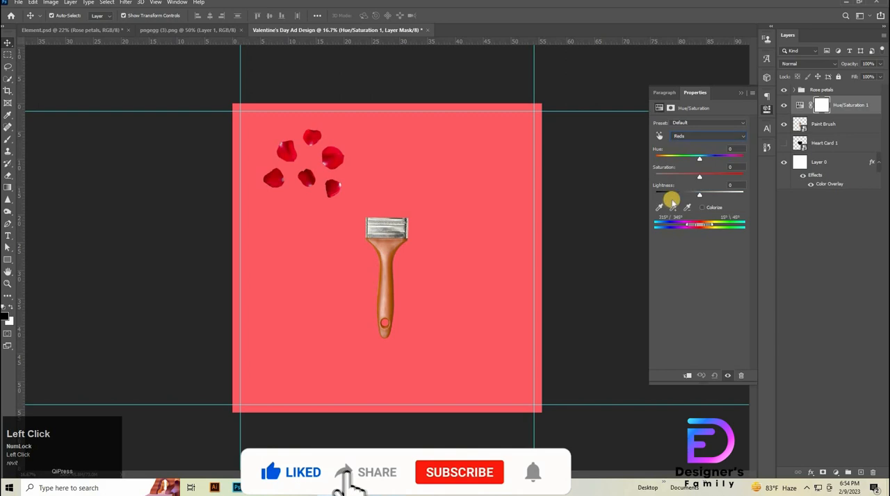
{"action": "left_click", "coordinate": [687, 375]}
- Sample the red of a rose petal as the adjustment's colour range and set the Reds hue to -20
{"action": "left_click", "coordinate": [659, 207]}
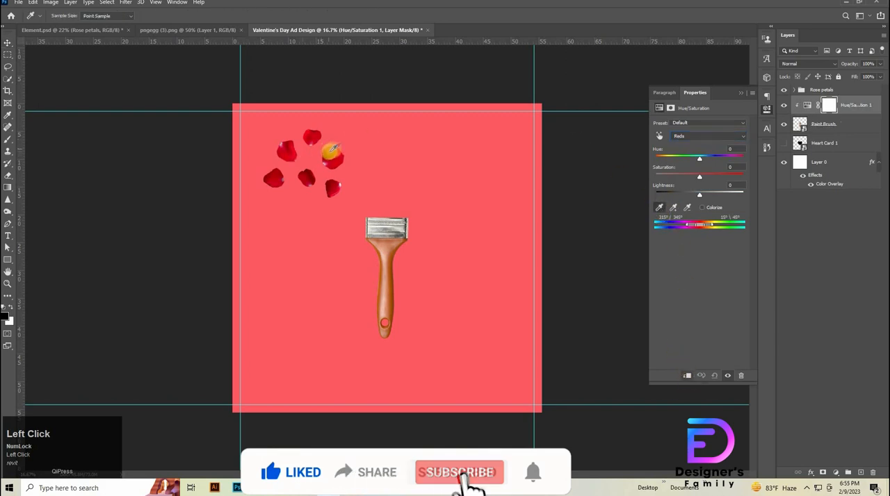
{"action": "left_click", "coordinate": [286, 152]}
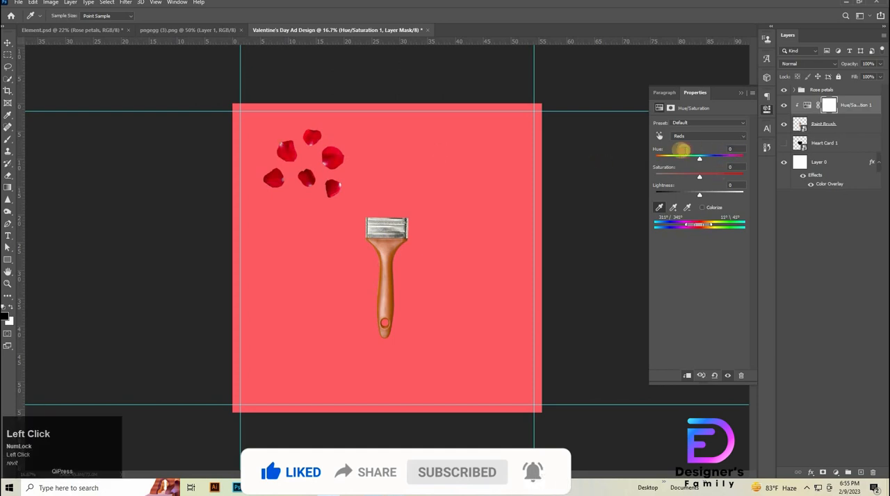
{"action": "key", "text": "shift+Down"}
{"action": "key", "text": "shift+Down"}
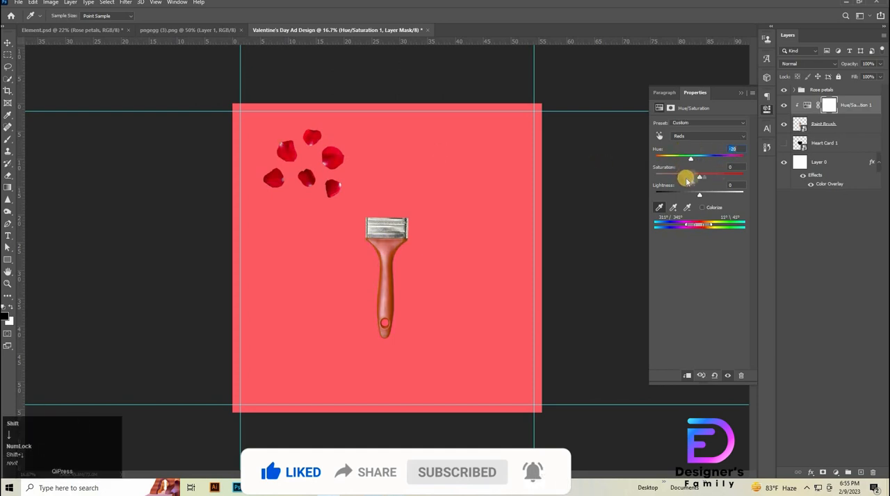
- Set the clipped Hue/Saturation adjustment's Reds to Hue -22, Saturation +27 and Lightness +5
{"action": "left_click", "coordinate": [668, 170]}
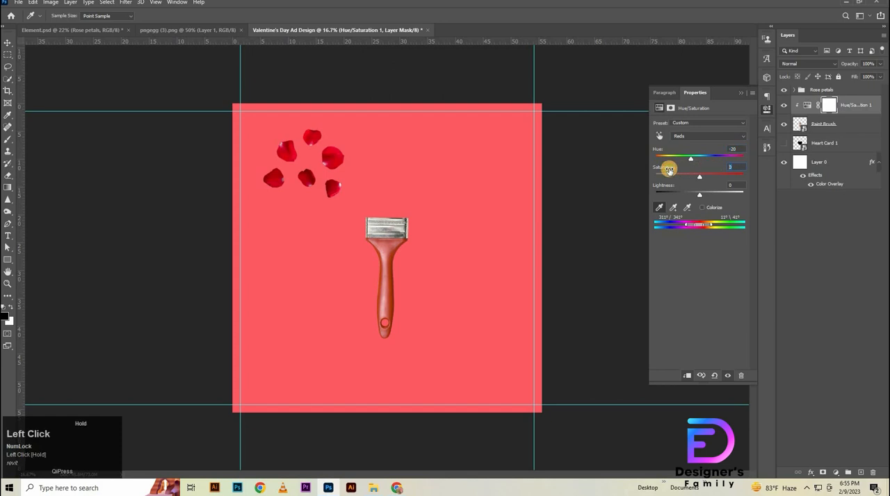
{"action": "left_click_drag", "start_coordinate": [673, 172], "coordinate": [731, 179]}
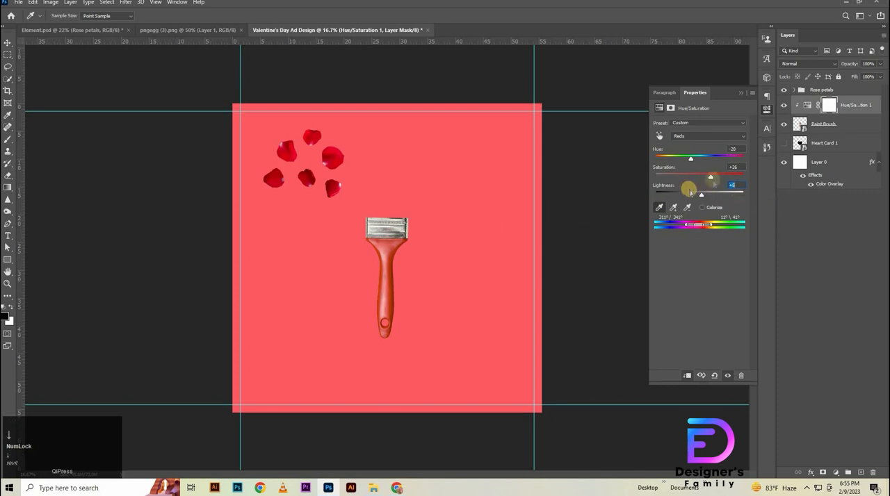
{"action": "left_click", "coordinate": [733, 149]}
{"action": "key", "text": "Up"}
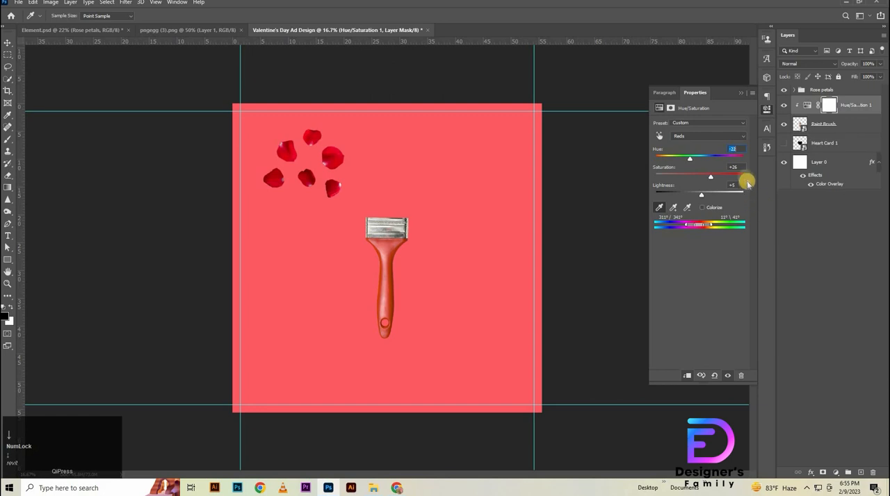
{"action": "key", "text": "Up"}
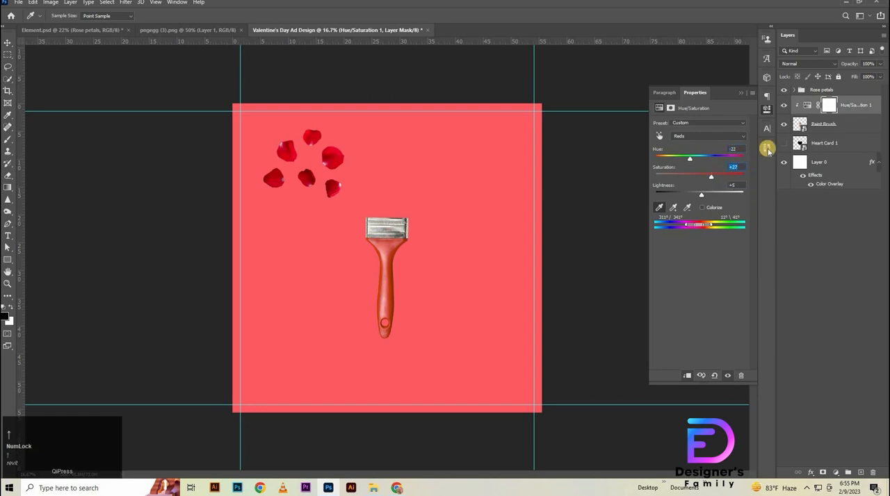
- Duplicate the Paint Brush layer beneath the original and give the copy a Color Overlay of #ad0011
{"action": "left_click", "coordinate": [852, 125]}
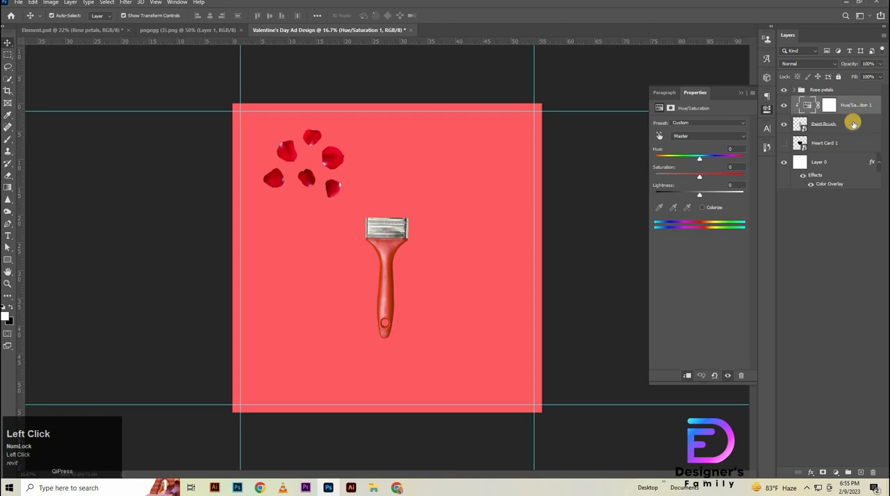
{"action": "left_click_drag", "start_coordinate": [852, 126], "coordinate": [852, 147], "text": "alt"}
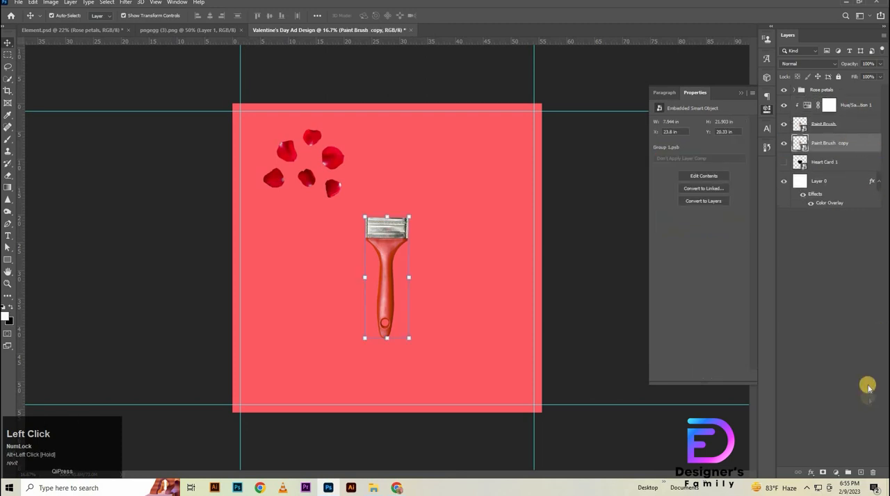
{"action": "double_click", "coordinate": [867, 151]}
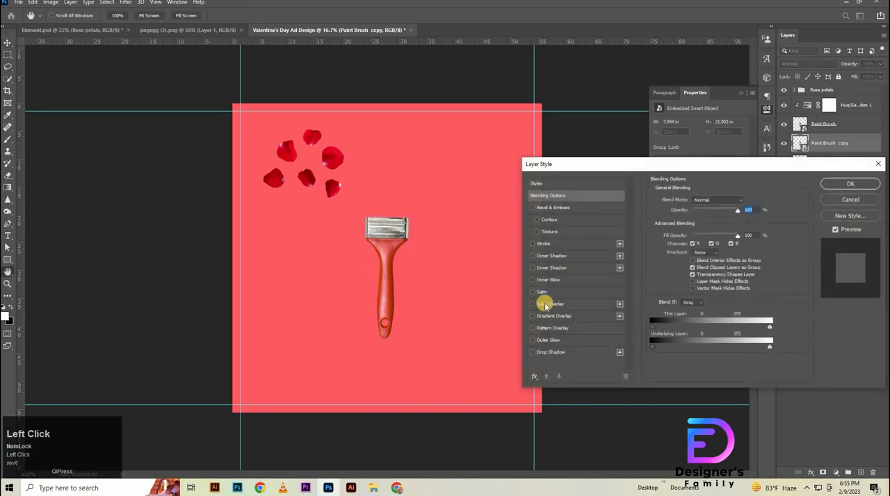
{"action": "left_click", "coordinate": [548, 304]}
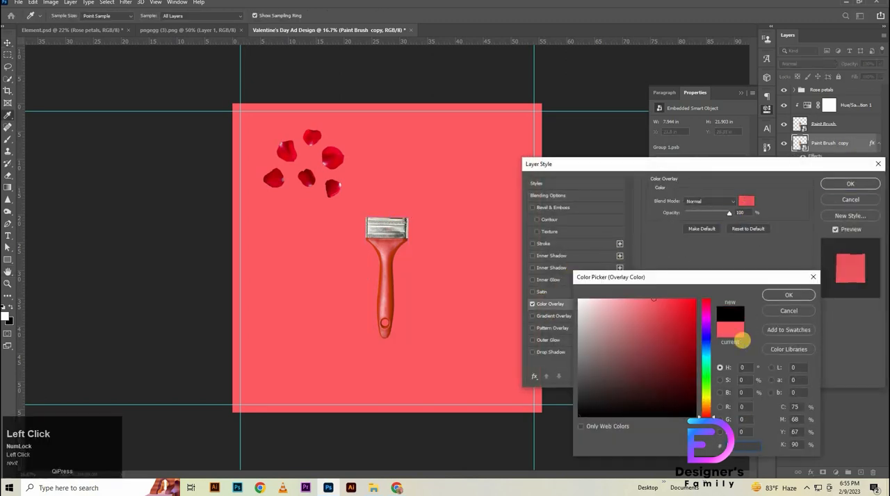
{"action": "type", "text": "0ad0011"}
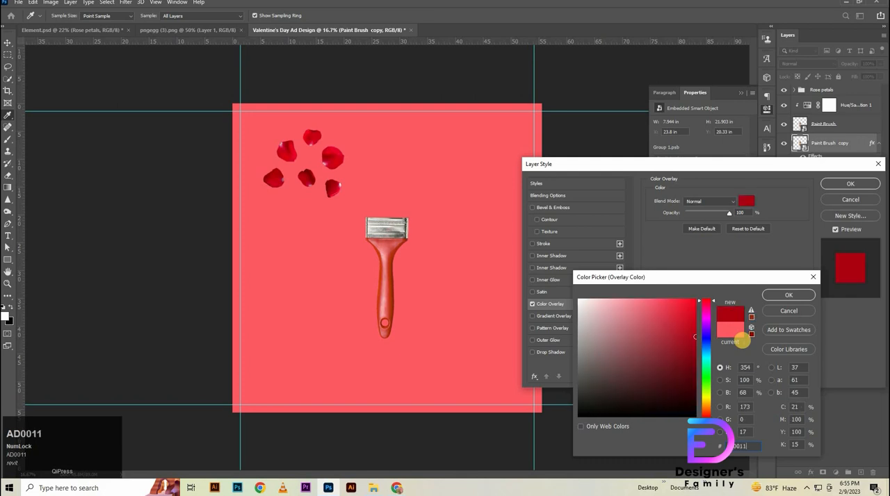
{"action": "key", "text": "Return"}
{"action": "key", "text": "Return"}
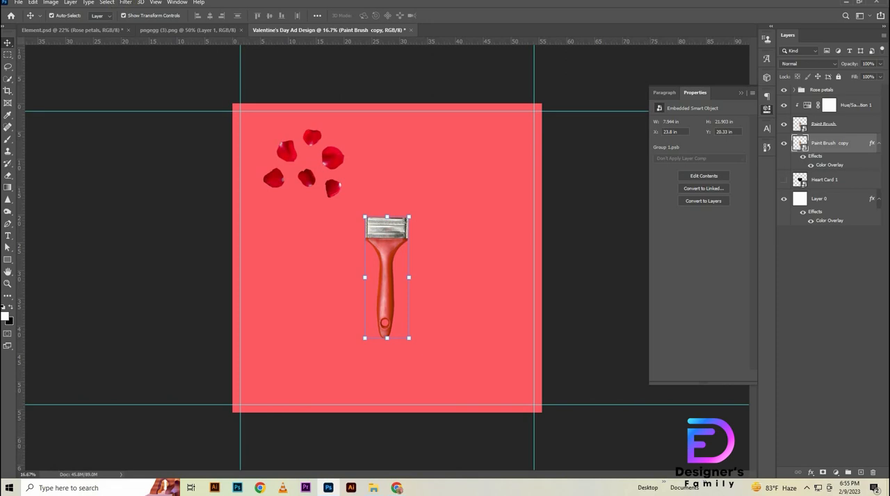
- Apply a Motion Blur with angle 0° and distance 120 pixels to the Paint Brush copy
{"action": "left_click", "coordinate": [873, 3]}
{"action": "left_click", "coordinate": [126, 3]}
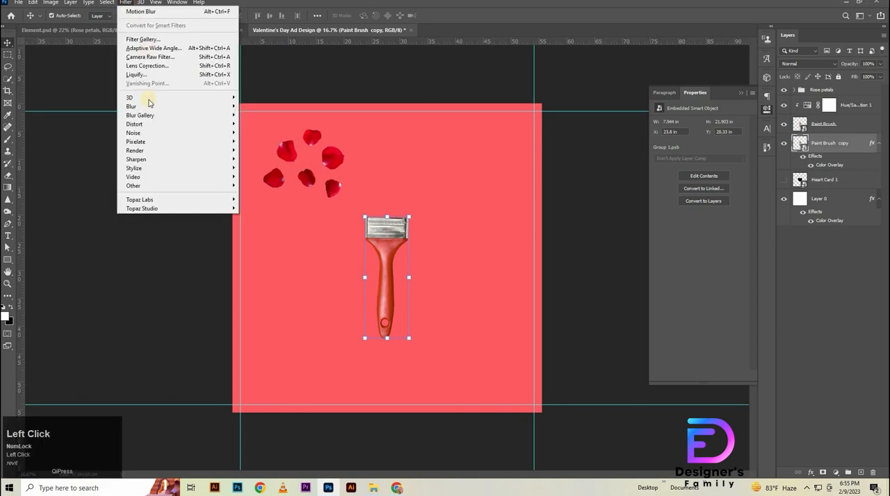
{"action": "mouse_move", "coordinate": [185, 106]}
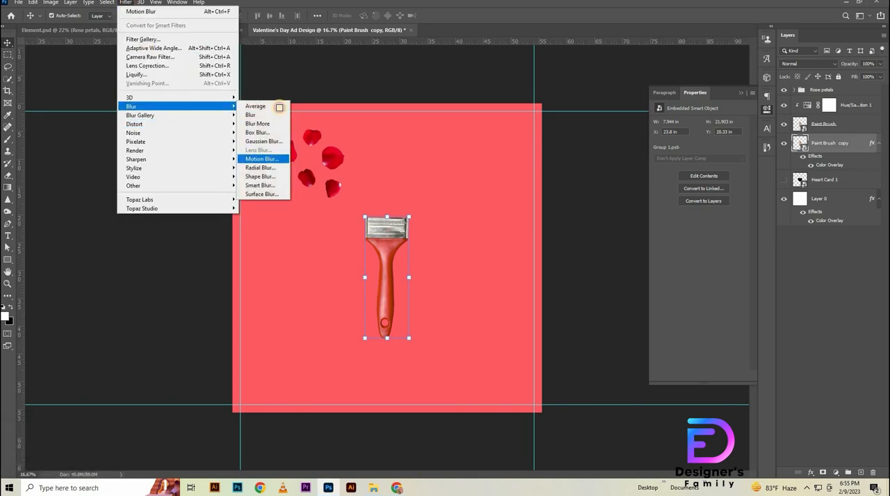
{"action": "left_click", "coordinate": [258, 158]}
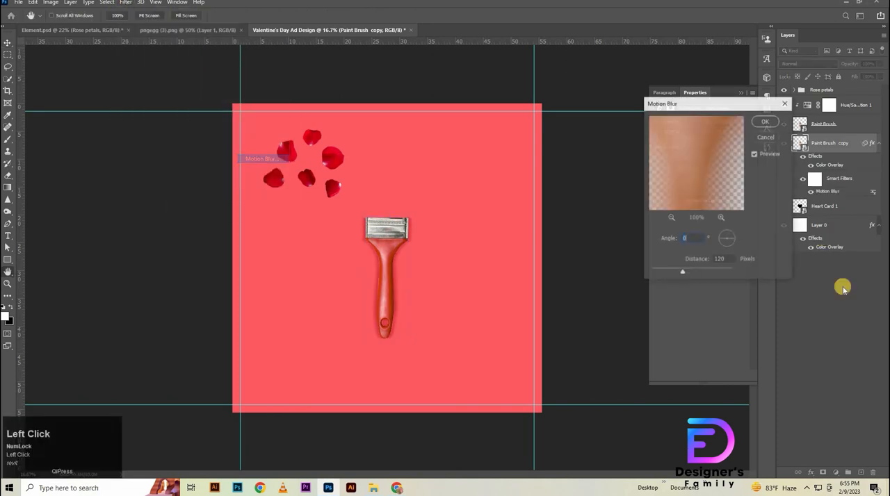
{"action": "left_click", "coordinate": [764, 121]}
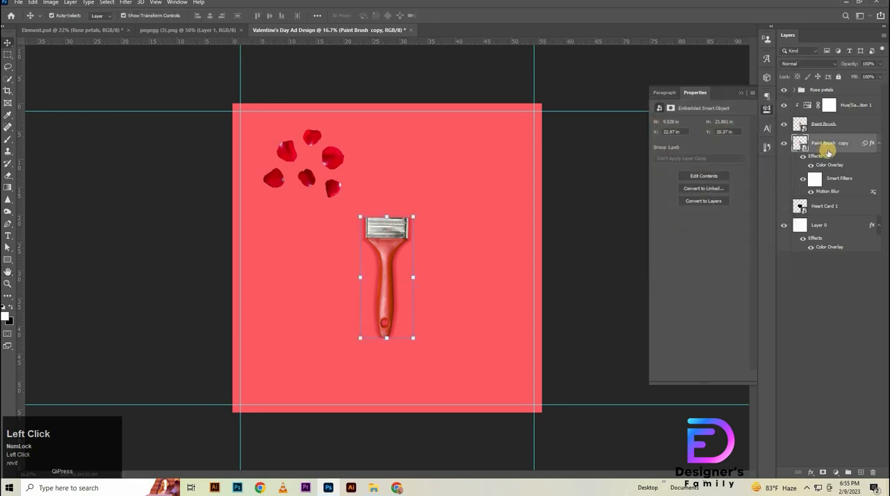
- Add a layer mask to the Paint Brush copy and fade out its left half with horizontal gradients, checking it with the original brush hidden
{"action": "left_click", "coordinate": [822, 473]}
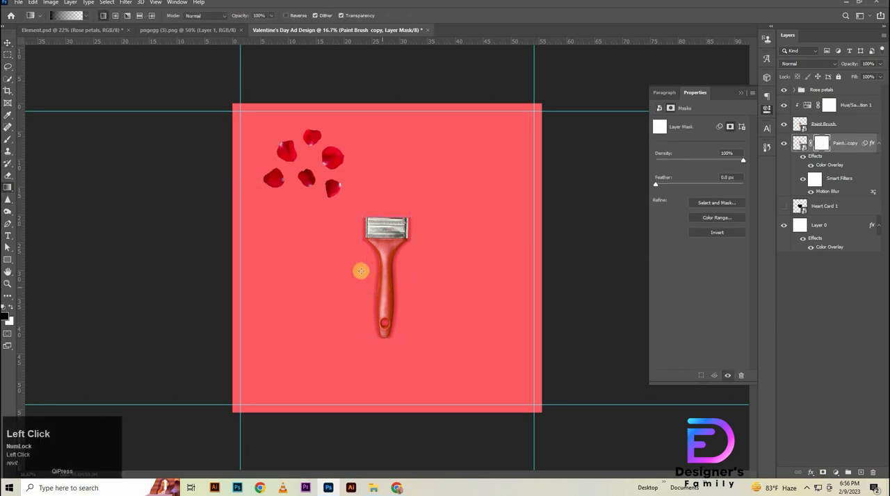
{"action": "left_click_drag", "start_coordinate": [361, 271], "coordinate": [445, 255]}
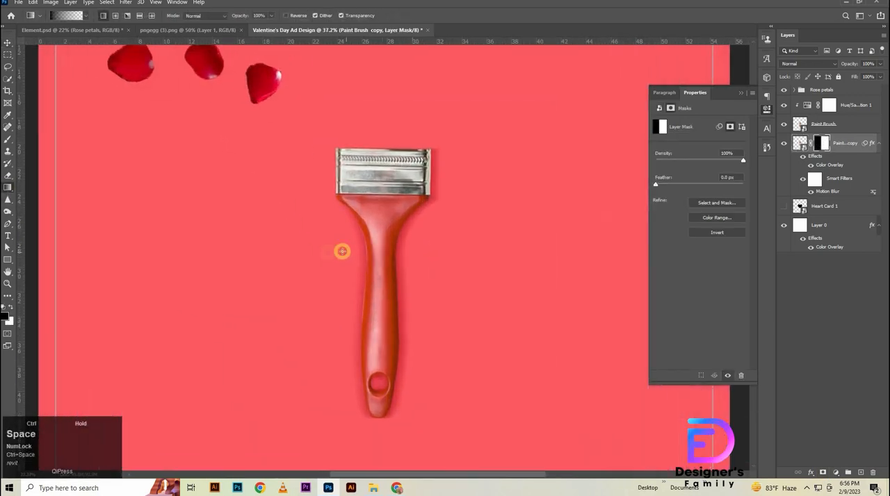
{"action": "left_click_drag", "start_coordinate": [319, 251], "coordinate": [391, 251]}
{"action": "left_click_drag", "start_coordinate": [255, 251], "coordinate": [383, 249]}
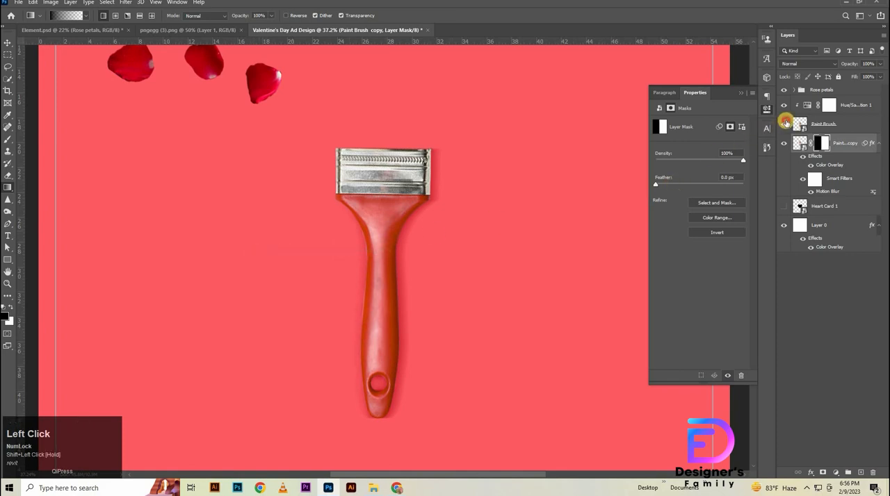
{"action": "left_click", "coordinate": [784, 123]}
{"action": "left_click", "coordinate": [785, 123]}
{"action": "left_click", "coordinate": [784, 124]}
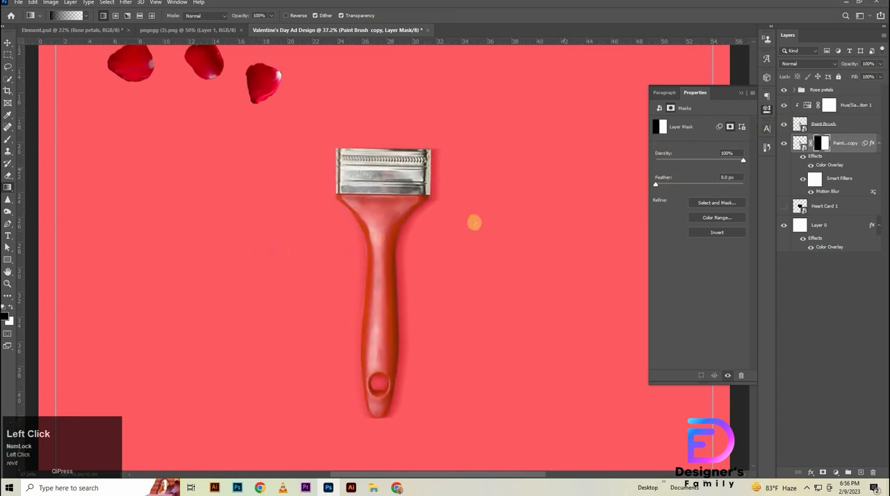
- Set the Paint Brush copy's blend mode to Overlay and its opacity to 80%
{"action": "left_click", "coordinate": [803, 65]}
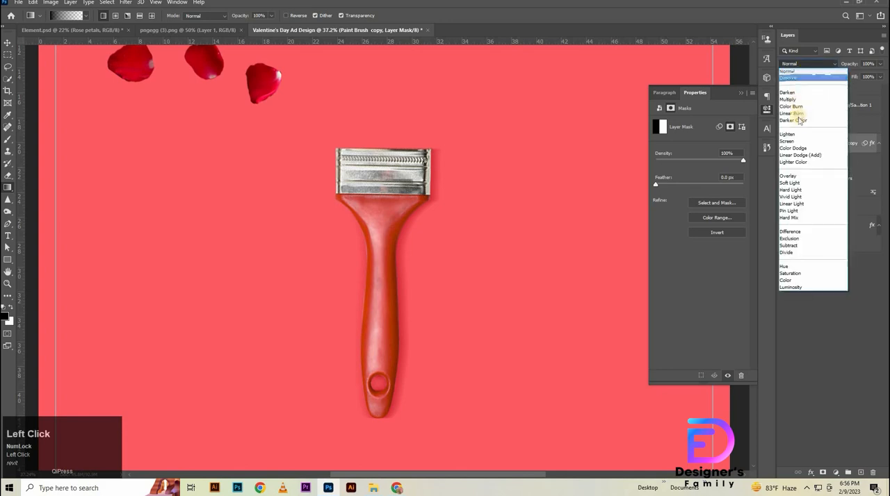
{"action": "left_click", "coordinate": [877, 64]}
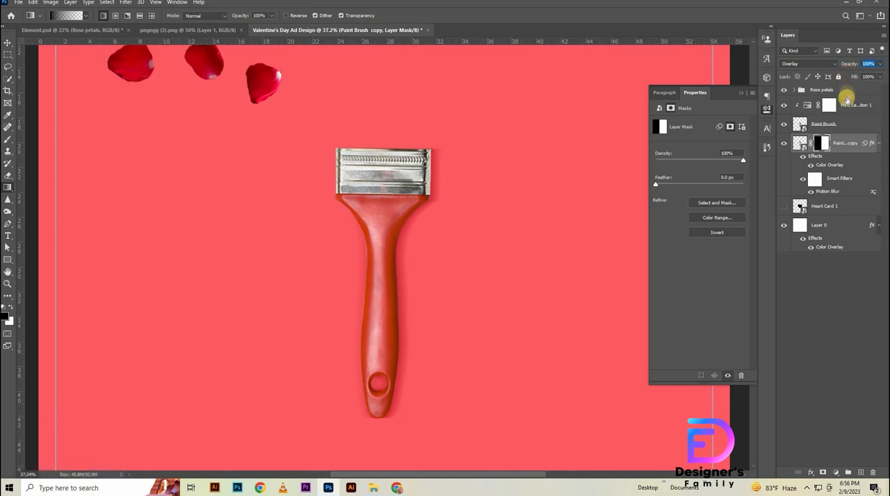
{"action": "type", "text": "50"}
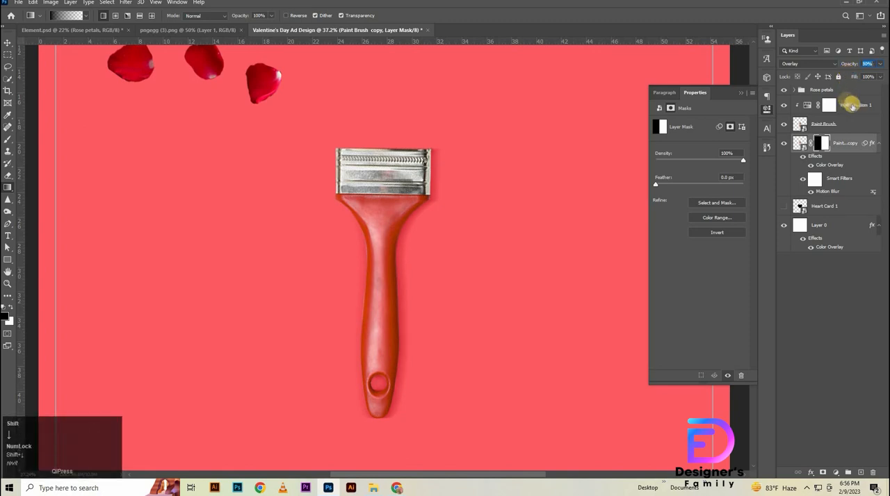
- Nudge the Paint Brush copy slightly to the right with Free Transform so it falls as a shadow beside the brush
{"action": "left_click", "coordinate": [839, 146]}
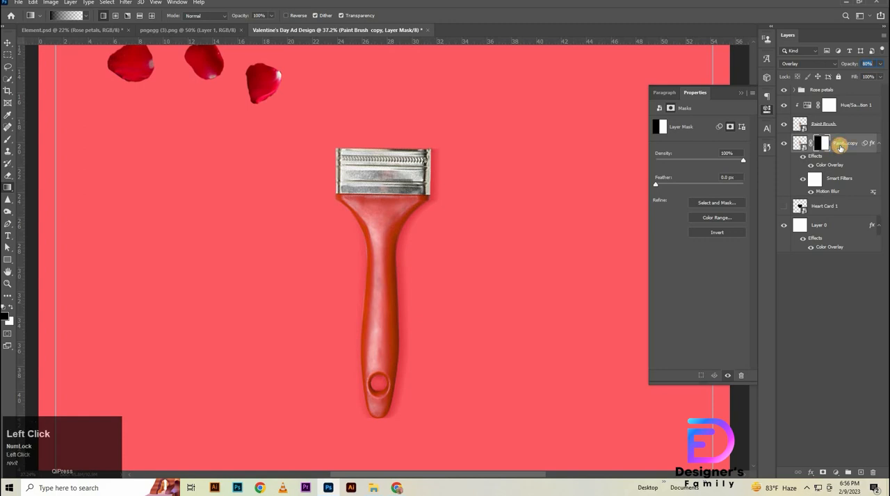
{"action": "key", "text": "ctrl+t"}
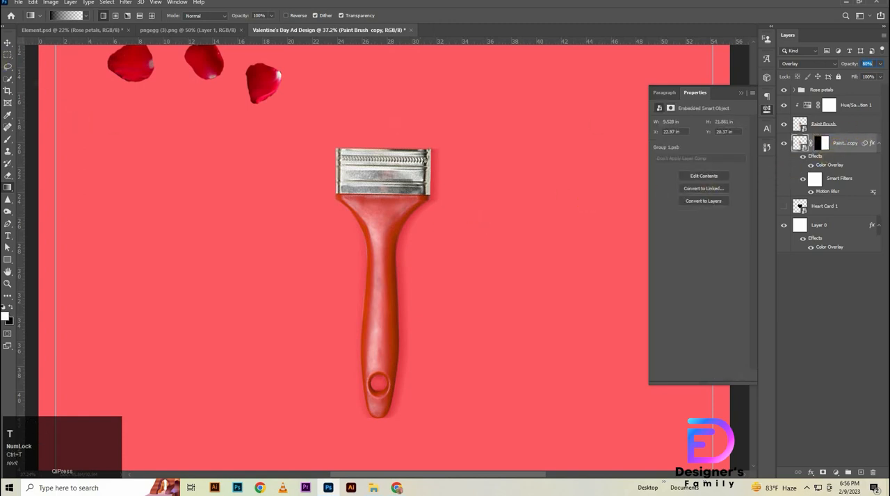
{"action": "left_click", "coordinate": [7, 42]}
{"action": "key", "text": "ctrl+t"}
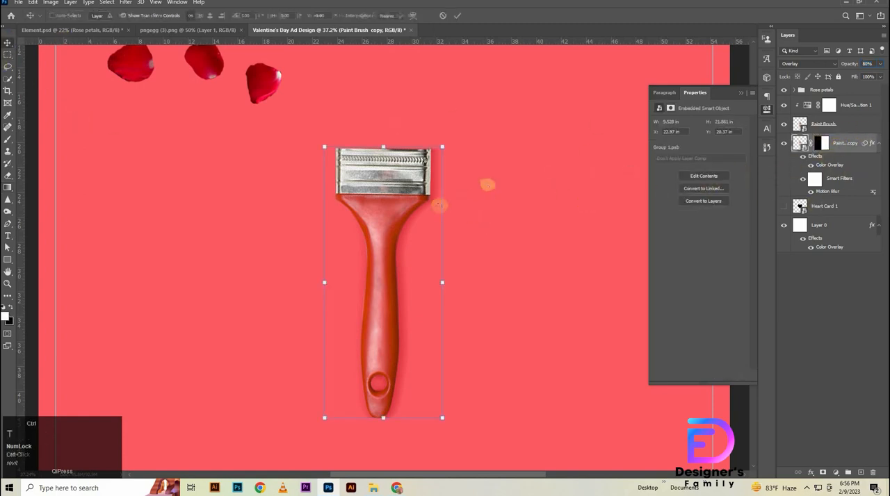
{"action": "key", "text": "Right"}
{"action": "key", "text": "Right"}
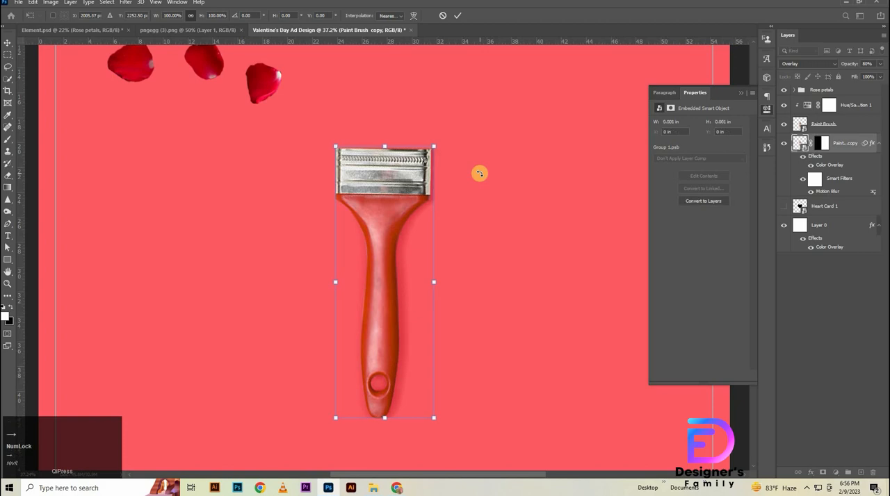
{"action": "left_click_drag", "start_coordinate": [461, 232], "coordinate": [431, 238]}
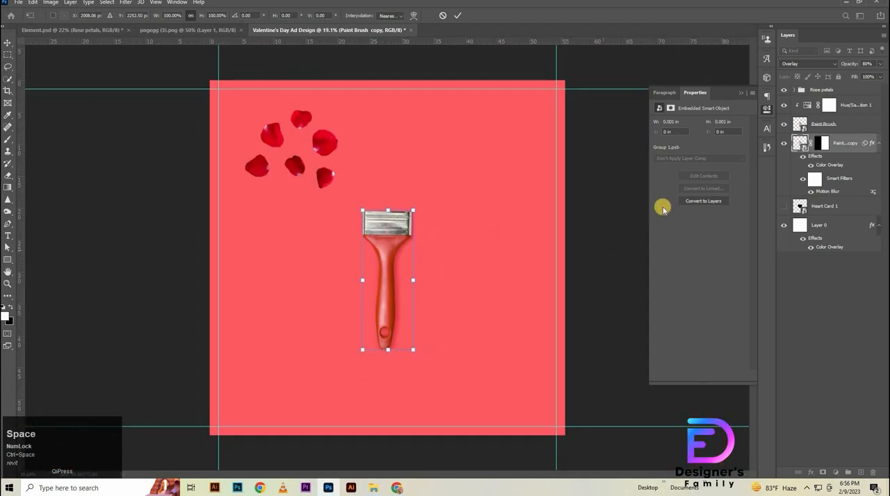
{"action": "left_click", "coordinate": [783, 124]}
{"action": "left_click", "coordinate": [783, 124]}
- Redraw the gradient on the Paint Brush copy's mask near the handle's centre and check the shadow with the original brush hidden
{"action": "left_click", "coordinate": [820, 143]}
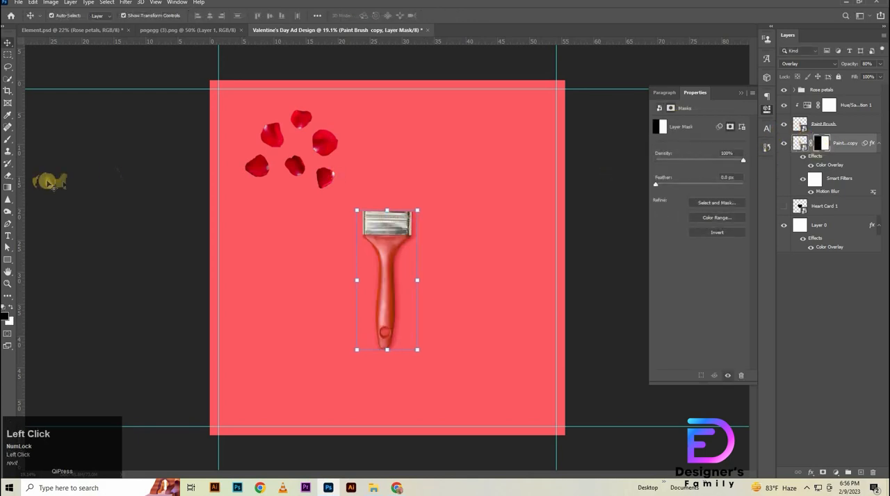
{"action": "left_click", "coordinate": [8, 187]}
{"action": "mouse_move", "coordinate": [386, 277]}
{"action": "left_mouse_down"}
{"action": "mouse_move", "coordinate": [349, 277]}
{"action": "mouse_move", "coordinate": [350, 269]}
{"action": "mouse_move", "coordinate": [387, 269]}
{"action": "left_mouse_up"}
{"action": "left_click", "coordinate": [782, 124]}
{"action": "left_click", "coordinate": [781, 124]}
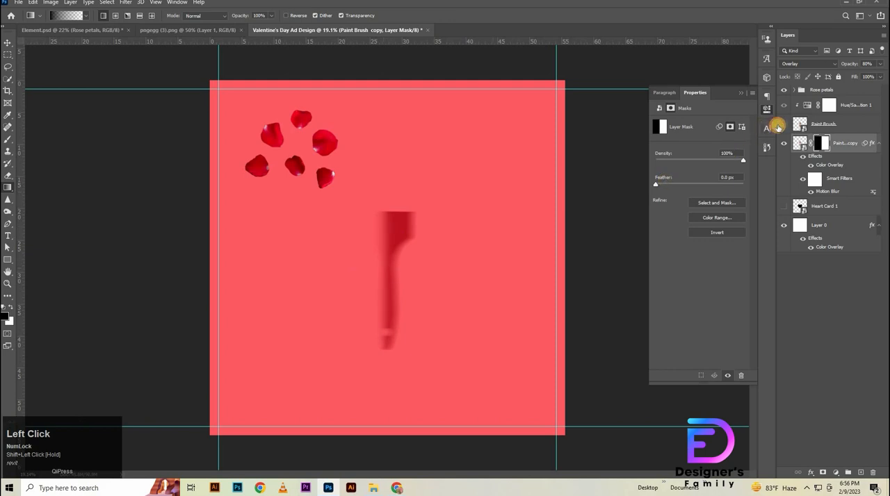
{"action": "left_click", "coordinate": [782, 124]}
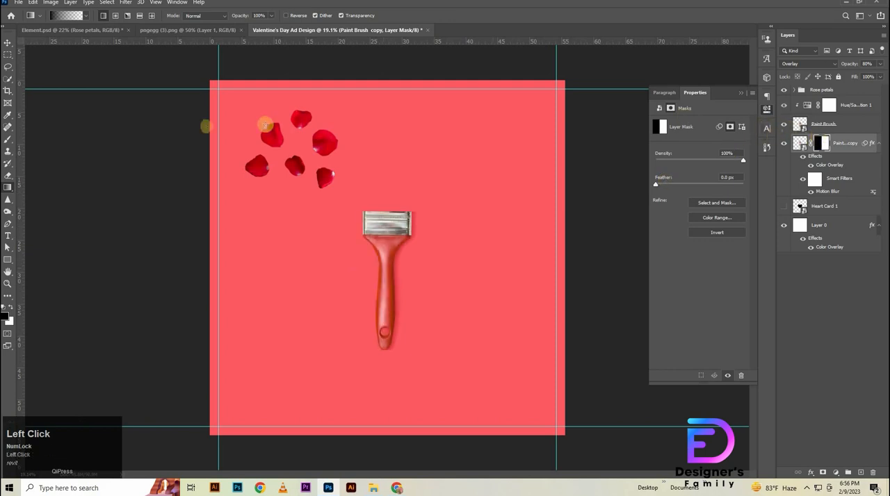
- Show the Heart Card 1 layer and move it up so its tip sits behind the brush's metal ferrule, at about Y 8.84 in
{"action": "left_click", "coordinate": [8, 43]}
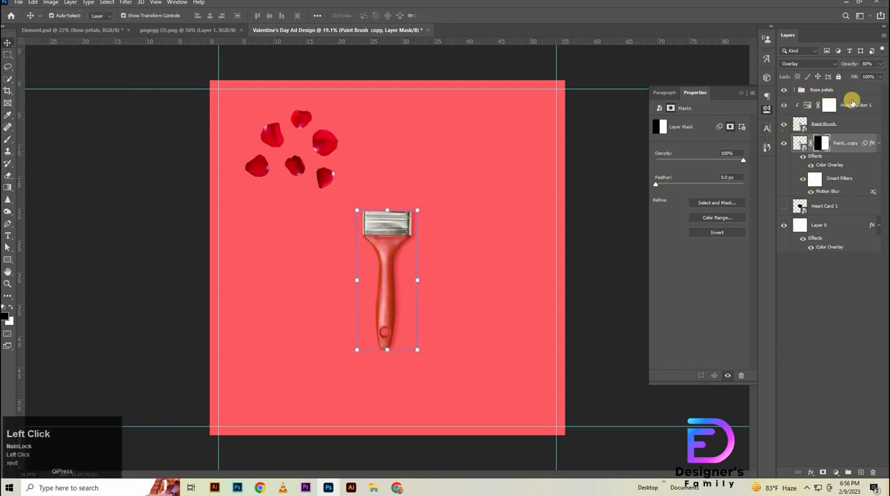
{"action": "left_click", "coordinate": [845, 103]}
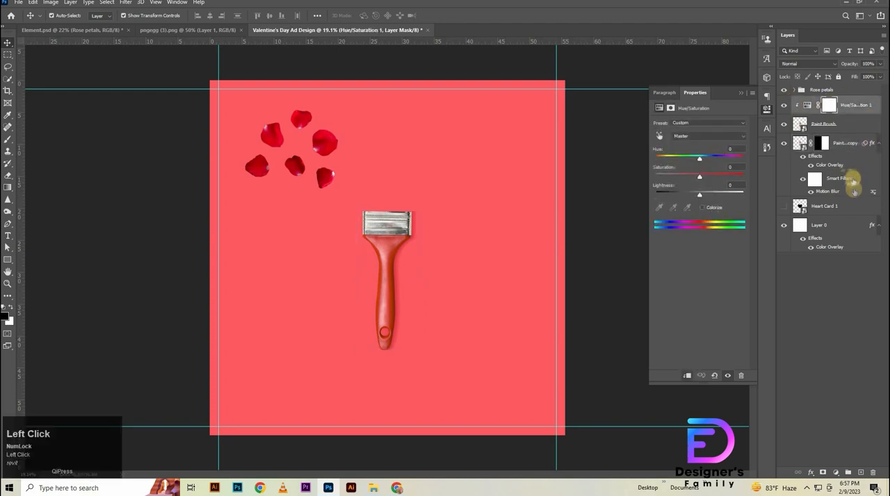
{"action": "left_click", "coordinate": [784, 206]}
{"action": "mouse_move", "coordinate": [413, 252]}
{"action": "left_mouse_down"}
{"action": "mouse_move", "coordinate": [415, 181]}
{"action": "mouse_move", "coordinate": [417, 187]}
{"action": "left_mouse_up"}
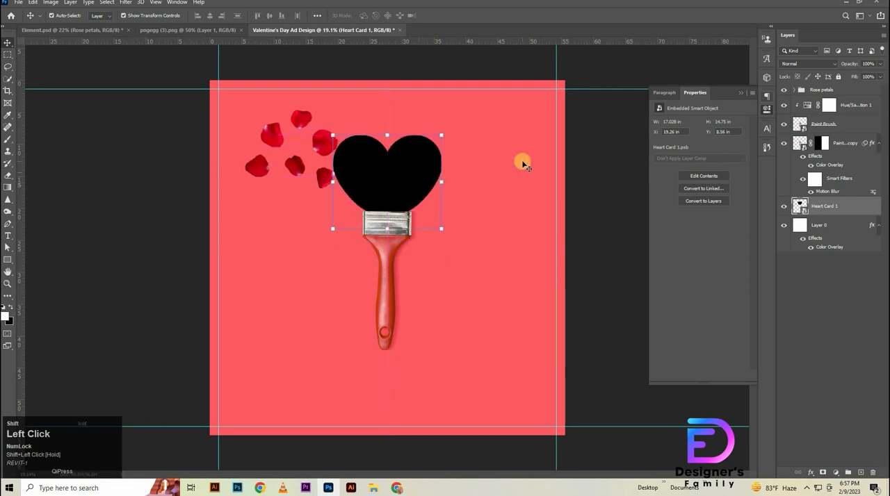
{"action": "key", "text": "shift+Down"}
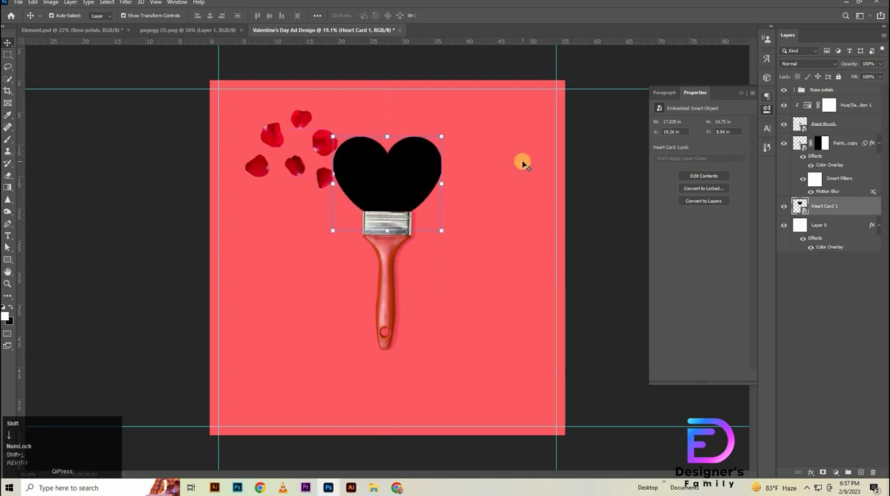
- Add a black Normal drop shadow at 40% opacity and 5 px distance to the Rose petals group and move the petals clear of the heart
{"action": "left_click", "coordinate": [833, 91]}
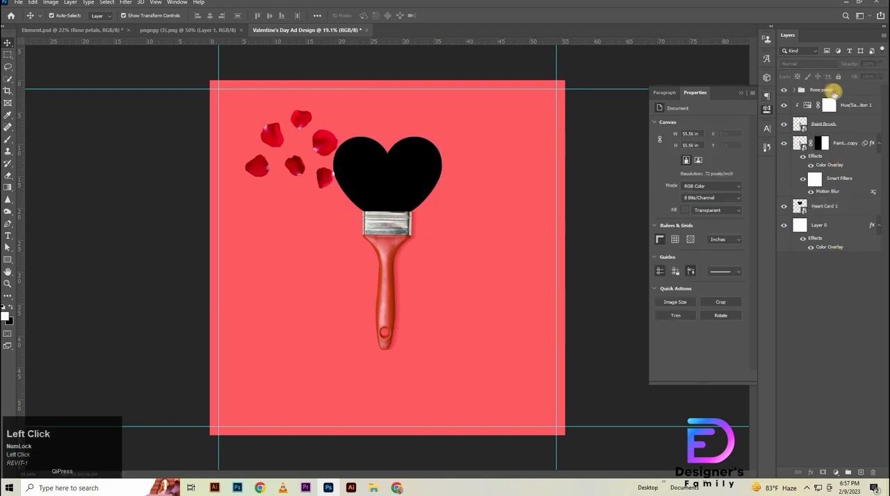
{"action": "left_click", "coordinate": [855, 91]}
{"action": "double_click", "coordinate": [854, 92]}
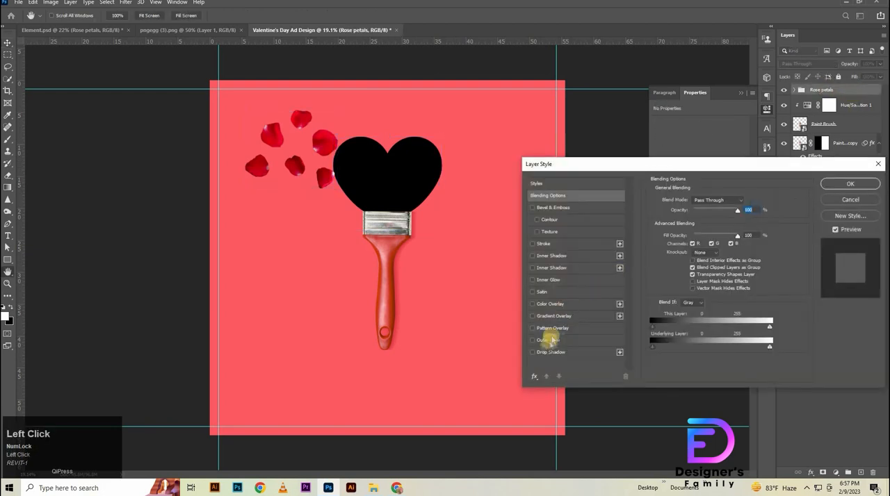
{"action": "left_click", "coordinate": [550, 352]}
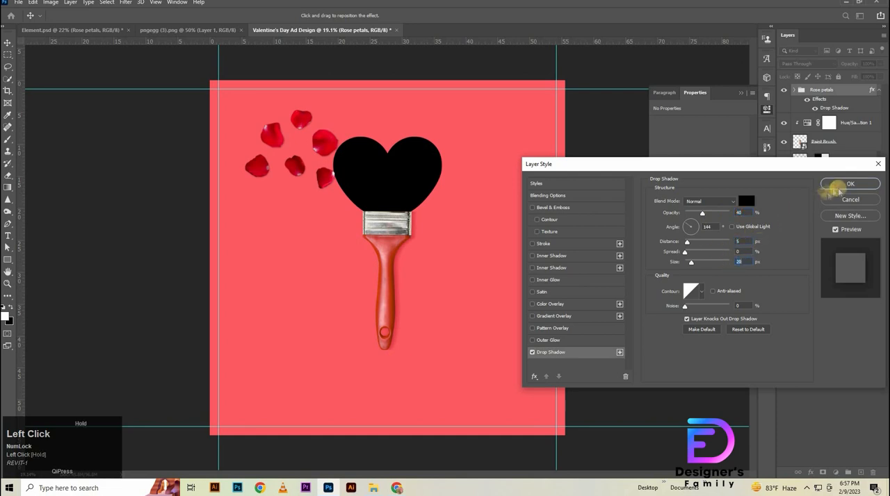
{"action": "left_click", "coordinate": [844, 184]}
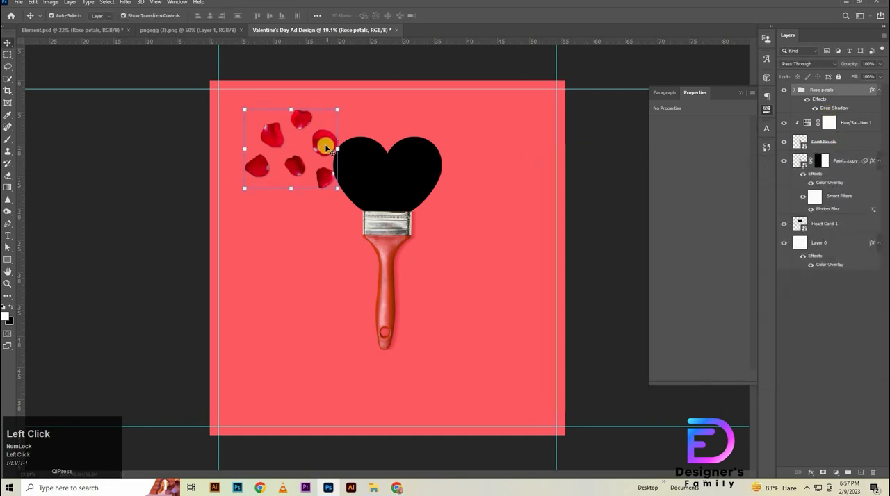
{"action": "left_click_drag", "start_coordinate": [325, 146], "coordinate": [314, 141]}
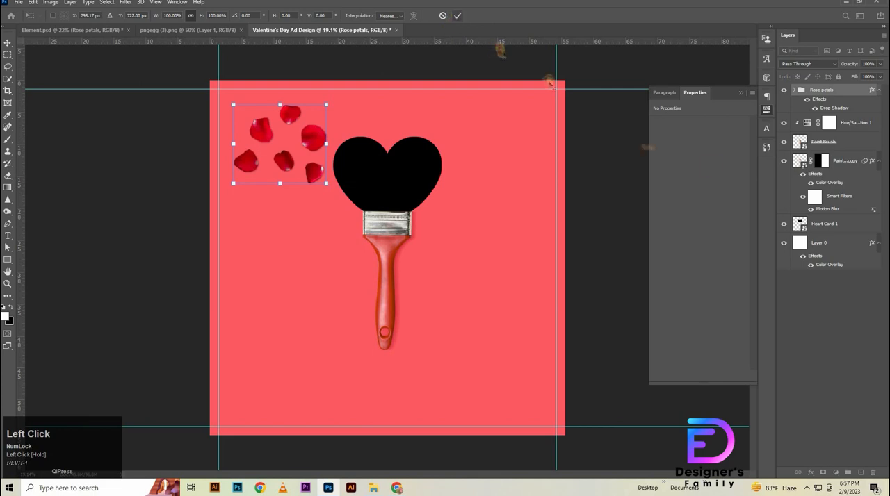
- Lower the Heart Card 1 layer's opacity to 27% and lock the layer
{"action": "left_click", "coordinate": [829, 226]}
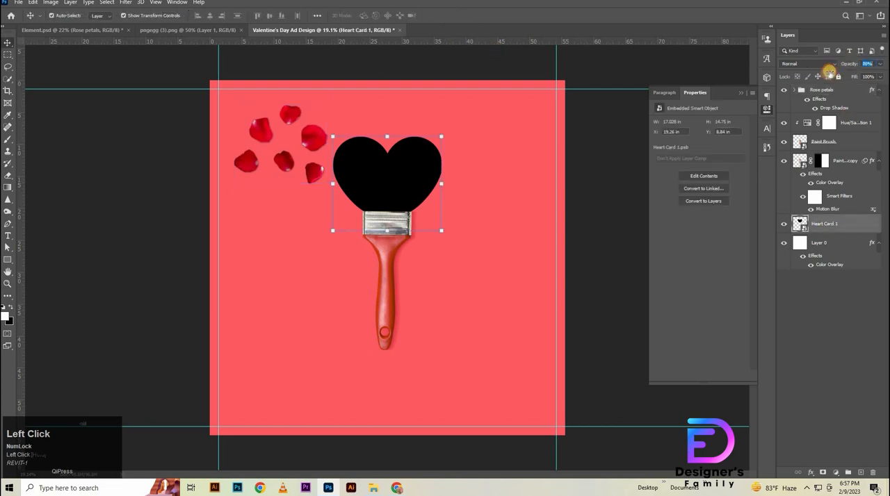
{"action": "left_click_drag", "start_coordinate": [825, 75], "coordinate": [822, 76]}
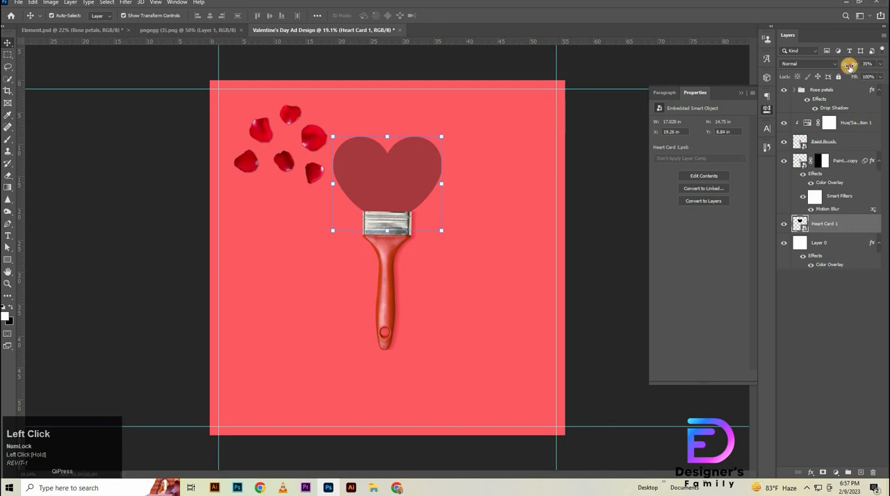
{"action": "left_click_drag", "start_coordinate": [848, 66], "coordinate": [806, 99]}
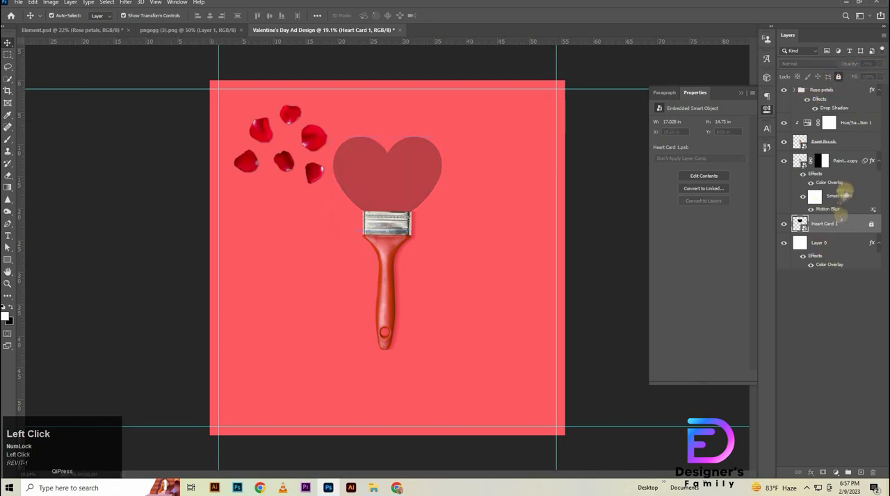
- Group the paint brush layers and their Hue/Saturation adjustment as Brush and place the Rose petals group below it
{"action": "left_click", "coordinate": [842, 163]}
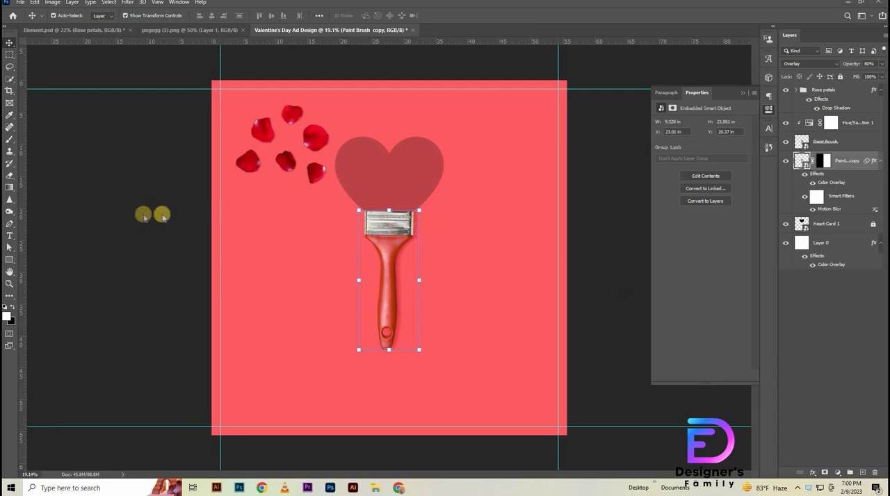
{"action": "left_click", "coordinate": [143, 215]}
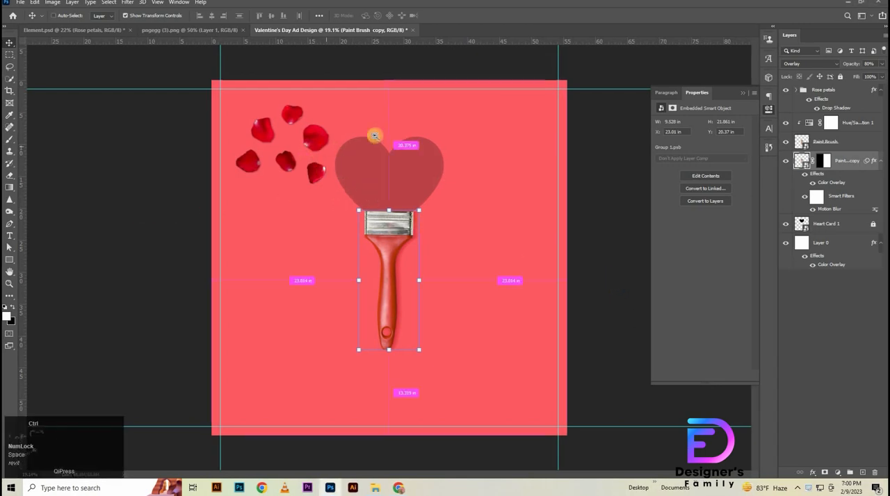
{"action": "left_click_drag", "start_coordinate": [374, 135], "coordinate": [431, 132]}
{"action": "left_click", "coordinate": [843, 125]}
{"action": "key", "text": "ctrl+g"}
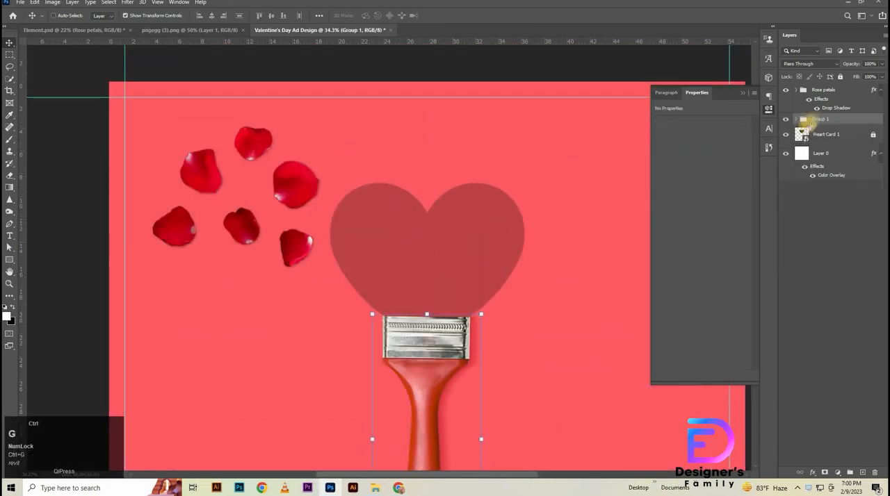
{"action": "left_click", "coordinate": [839, 110]}
{"action": "left_click_drag", "start_coordinate": [840, 127], "coordinate": [840, 128]}
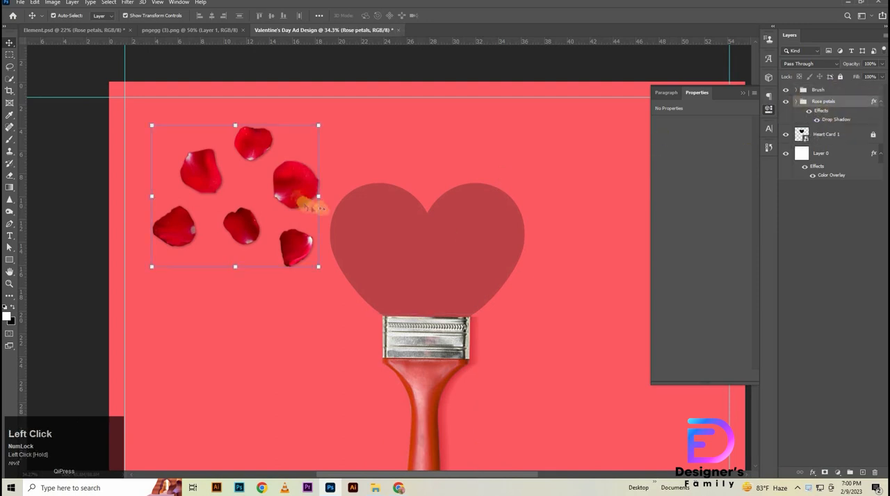
- Move petal 1 into the middle of the heart and scale it down
{"action": "mouse_move", "coordinate": [297, 192]}
{"action": "left_mouse_down"}
{"action": "mouse_move", "coordinate": [425, 259]}
{"action": "mouse_move", "coordinate": [539, 278]}
{"action": "left_mouse_up"}
{"action": "left_click_drag", "start_coordinate": [376, 234], "coordinate": [398, 227]}
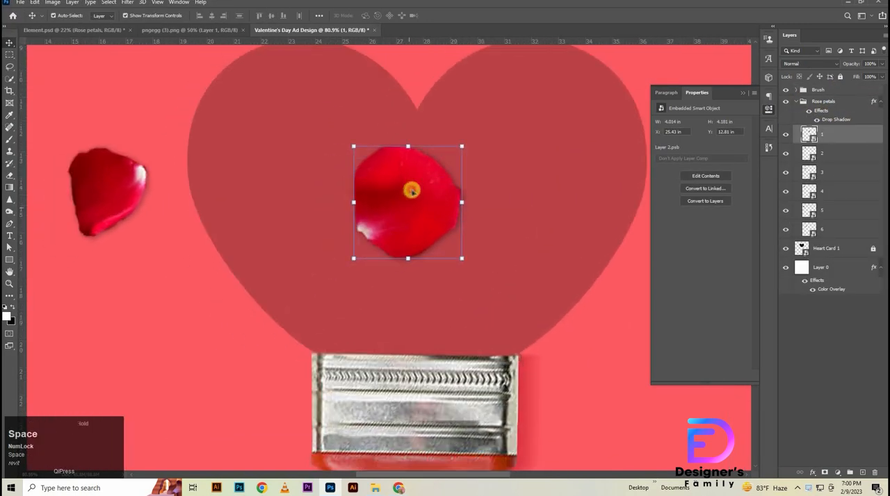
{"action": "left_click_drag", "start_coordinate": [411, 191], "coordinate": [397, 212]}
{"action": "left_click_drag", "start_coordinate": [393, 166], "coordinate": [395, 201]}
{"action": "mouse_move", "coordinate": [402, 239]}
{"action": "left_mouse_down"}
{"action": "mouse_move", "coordinate": [397, 223]}
{"action": "mouse_move", "coordinate": [396, 240]}
{"action": "mouse_move", "coordinate": [412, 239]}
{"action": "left_mouse_up"}
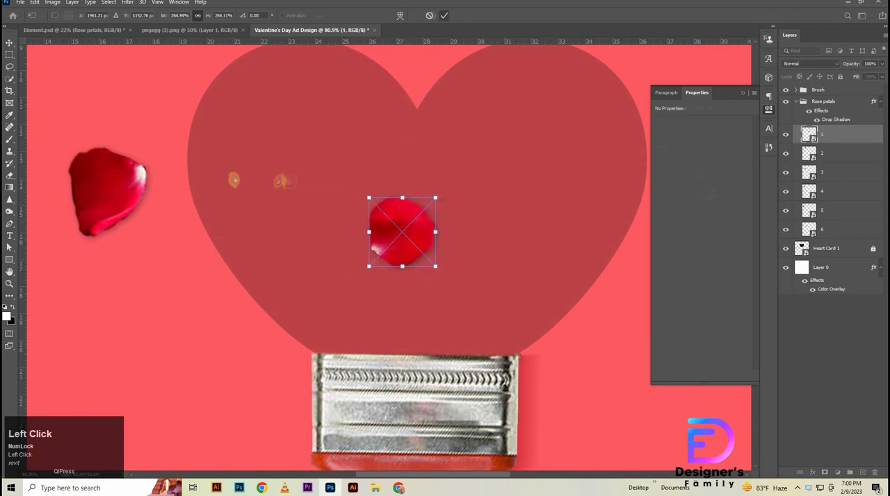
{"action": "key", "text": "Return"}
- Scale petals 2 to 6 down together and place them beside the heart's lower-left edge
{"action": "left_click_drag", "start_coordinate": [235, 180], "coordinate": [306, 187]}
{"action": "left_click_drag", "start_coordinate": [306, 201], "coordinate": [284, 215], "text": "ctrl"}
{"action": "left_click_drag", "start_coordinate": [53, 61], "coordinate": [141, 89]}
{"action": "left_click", "coordinate": [834, 226]}
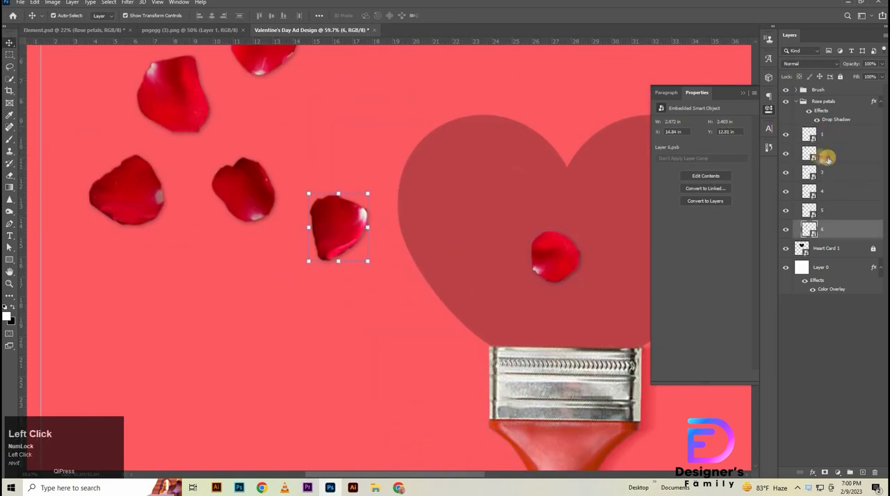
{"action": "left_click", "coordinate": [827, 157], "text": "shift"}
{"action": "left_click_drag", "start_coordinate": [333, 240], "coordinate": [476, 392]}
{"action": "left_click_drag", "start_coordinate": [371, 170], "coordinate": [377, 234]}
{"action": "left_click_drag", "start_coordinate": [556, 361], "coordinate": [448, 268]}
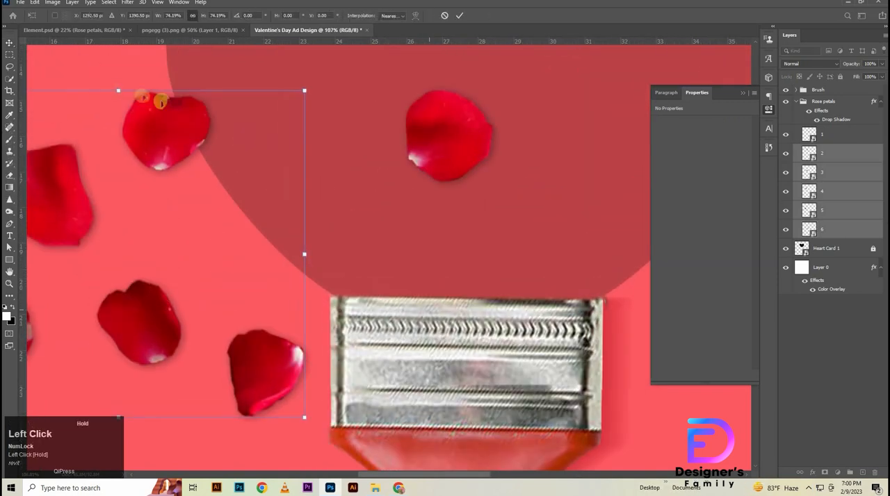
{"action": "left_click_drag", "start_coordinate": [119, 91], "coordinate": [120, 136]}
{"action": "left_click_drag", "start_coordinate": [200, 197], "coordinate": [243, 125]}
{"action": "left_click", "coordinate": [458, 15]}
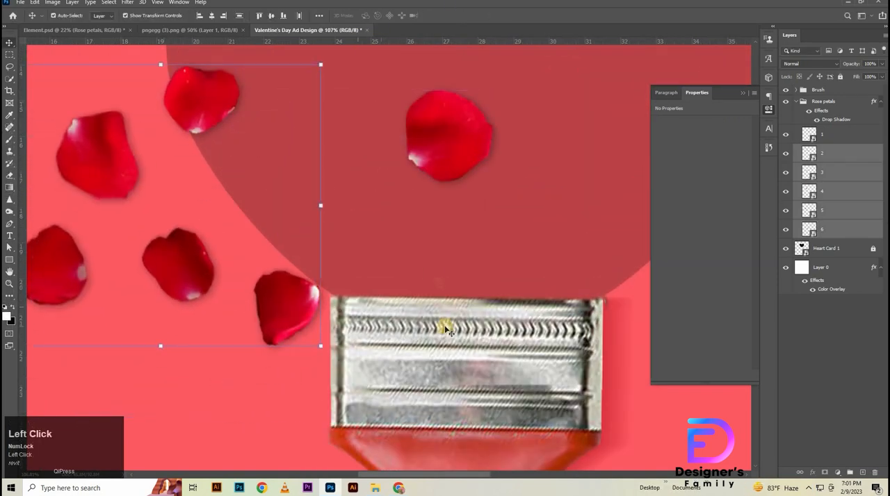
- Move petal 4 to the upper left of petal 1 inside the heart and rotate it to about -28°
{"action": "left_click", "coordinate": [425, 274]}
{"action": "left_click_drag", "start_coordinate": [94, 171], "coordinate": [429, 106]}
{"action": "left_click_drag", "start_coordinate": [455, 194], "coordinate": [445, 255]}
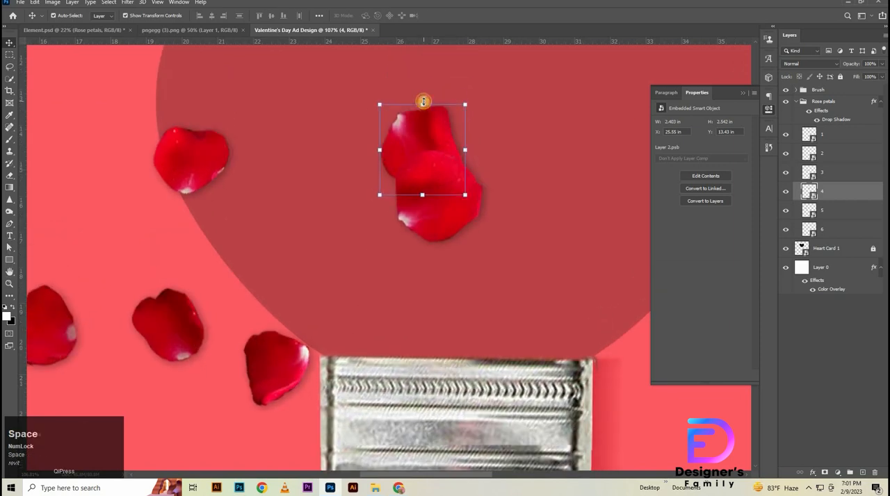
{"action": "left_click_drag", "start_coordinate": [424, 102], "coordinate": [502, 164]}
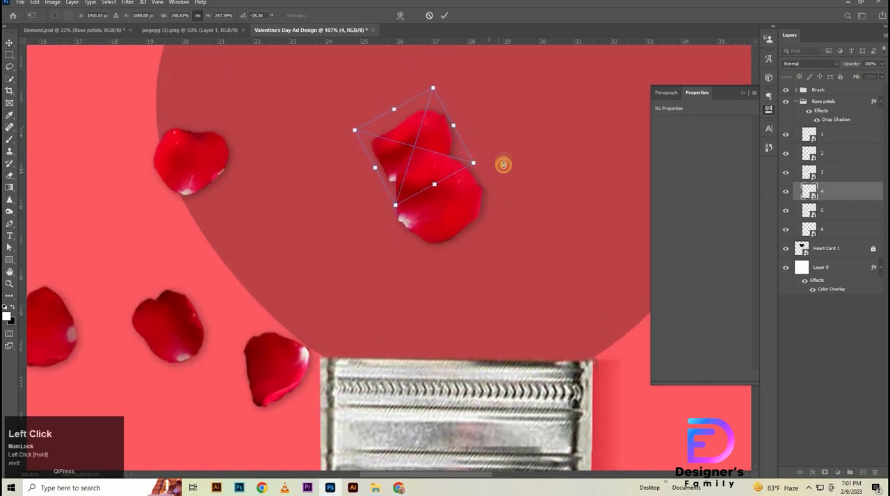
{"action": "left_click", "coordinate": [445, 16]}
- Move petal 2 to the upper right of petal 1 inside the heart and rotate it to about -5°
{"action": "left_click_drag", "start_coordinate": [193, 160], "coordinate": [346, 92]}
{"action": "left_click_drag", "start_coordinate": [437, 129], "coordinate": [476, 198]}
{"action": "left_click_drag", "start_coordinate": [473, 165], "coordinate": [500, 168]}
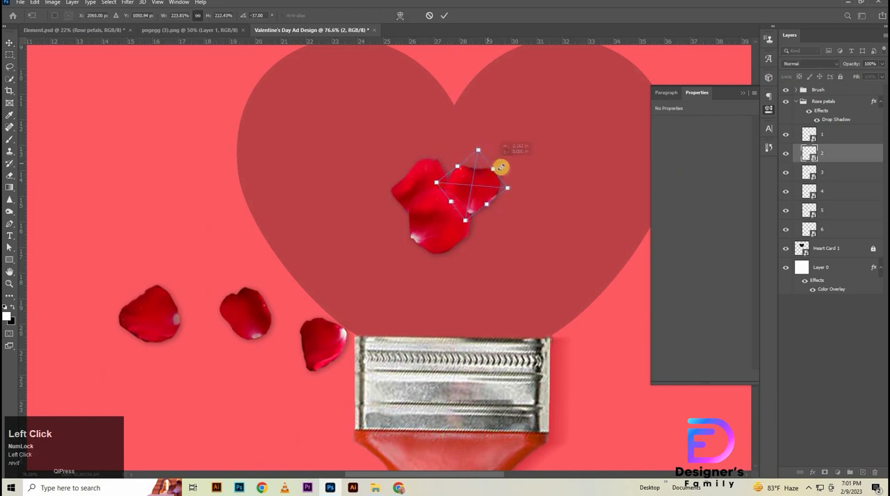
{"action": "left_click_drag", "start_coordinate": [542, 199], "coordinate": [490, 203]}
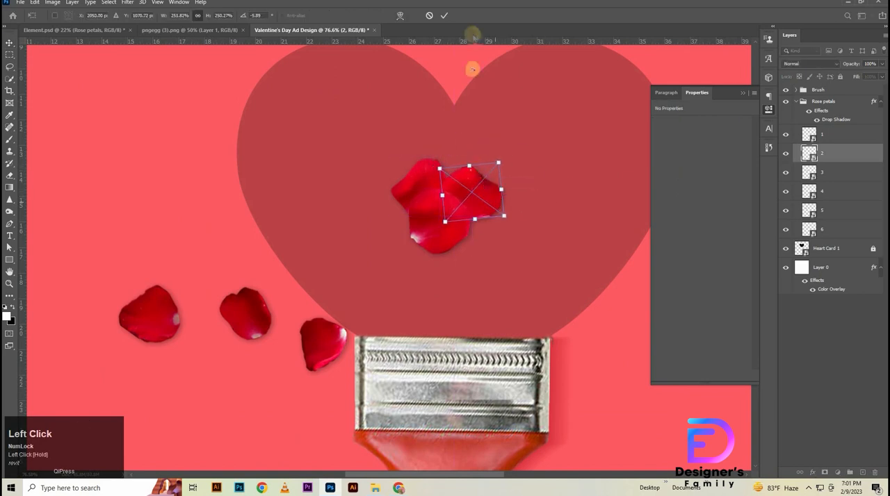
{"action": "double_click", "coordinate": [470, 183]}
- Place a duplicate of petal 2 in the heart's upper-left lobe and rotate it
{"action": "left_click_drag", "start_coordinate": [321, 124], "coordinate": [332, 123]}
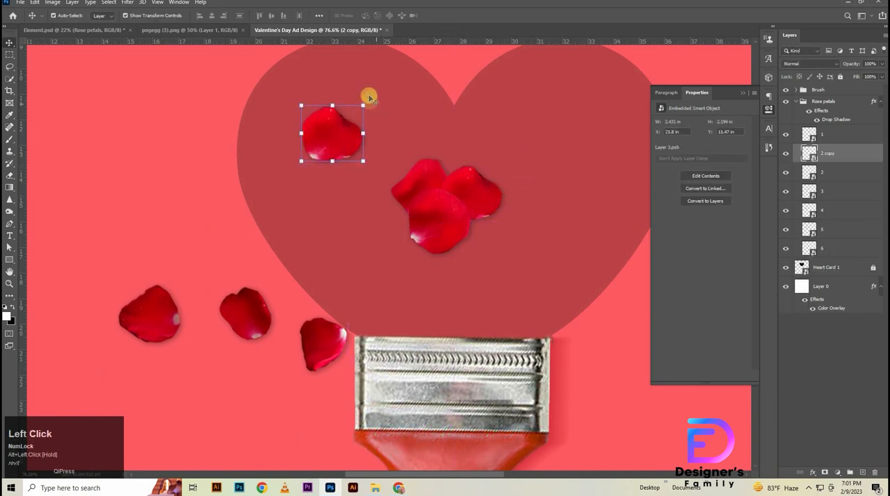
{"action": "left_click_drag", "start_coordinate": [369, 96], "coordinate": [309, 73]}
{"action": "left_click", "coordinate": [447, 17]}
- Place a duplicate of petal 6 on top of the central petal cluster, rotated to about -77°
{"action": "left_click_drag", "start_coordinate": [267, 320], "coordinate": [237, 320]}
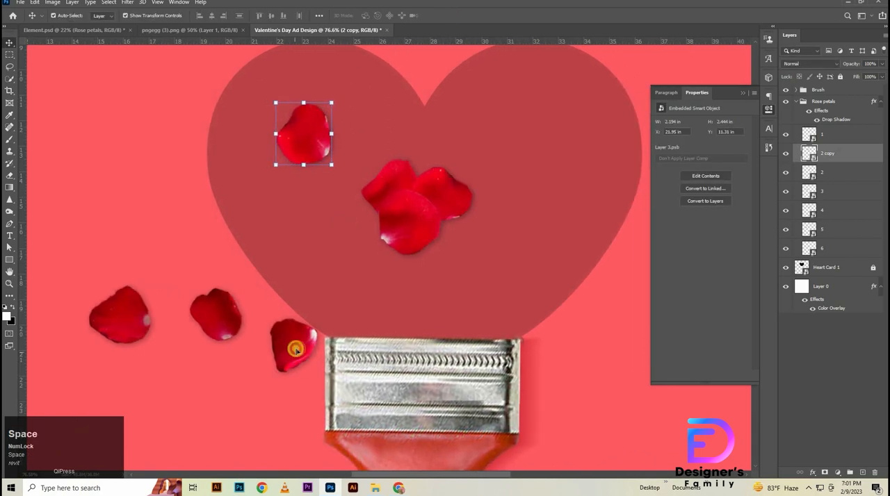
{"action": "left_click_drag", "start_coordinate": [296, 350], "coordinate": [448, 169]}
{"action": "left_click_drag", "start_coordinate": [474, 137], "coordinate": [456, 120]}
{"action": "left_click_drag", "start_coordinate": [430, 168], "coordinate": [483, 143]}
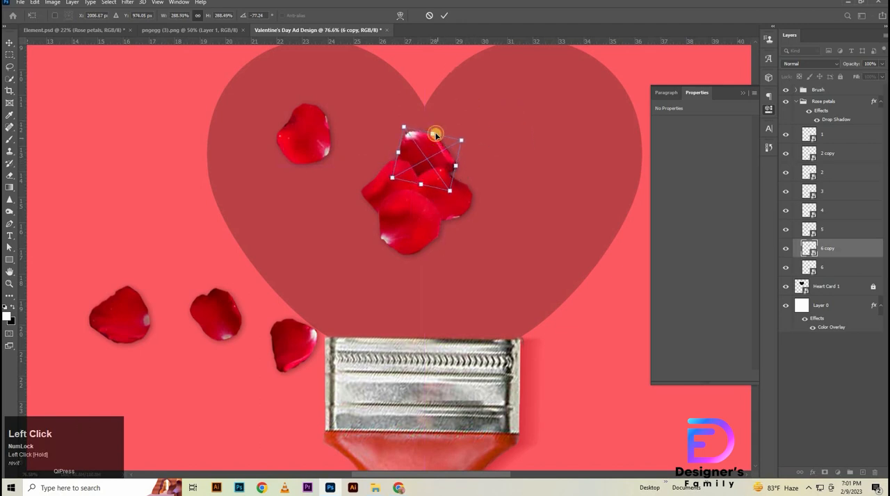
{"action": "left_click", "coordinate": [443, 16]}
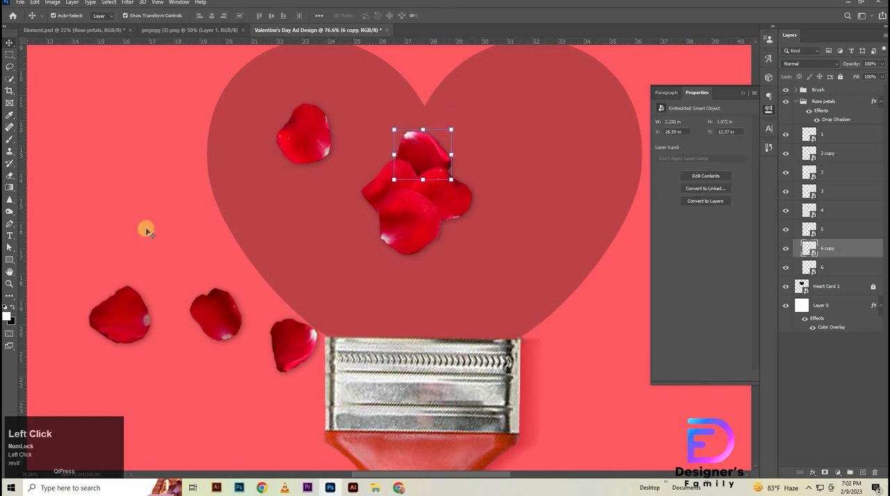
- Duplicate petal 4 to the lower right of the central cluster, rotate the copy and tuck it against petal 1
{"action": "left_click", "coordinate": [396, 174]}
{"action": "left_click", "coordinate": [427, 220]}
{"action": "left_click_drag", "start_coordinate": [427, 221], "coordinate": [512, 308]}
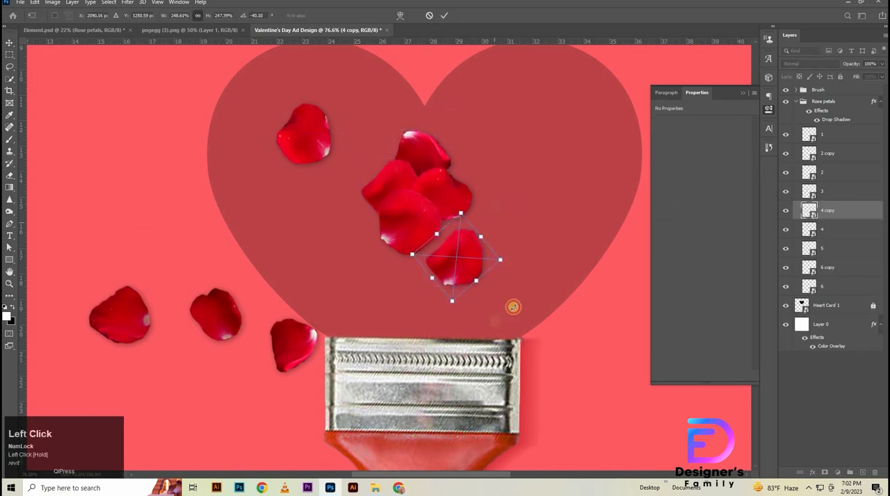
{"action": "left_click_drag", "start_coordinate": [458, 252], "coordinate": [443, 239]}
{"action": "left_click", "coordinate": [445, 17]}
- Duplicate the petal in the heart's upper-left lobe onto the heart's left edge and rotate the copy
{"action": "left_click_drag", "start_coordinate": [297, 136], "coordinate": [216, 120]}
{"action": "left_click_drag", "start_coordinate": [251, 86], "coordinate": [248, 128]}
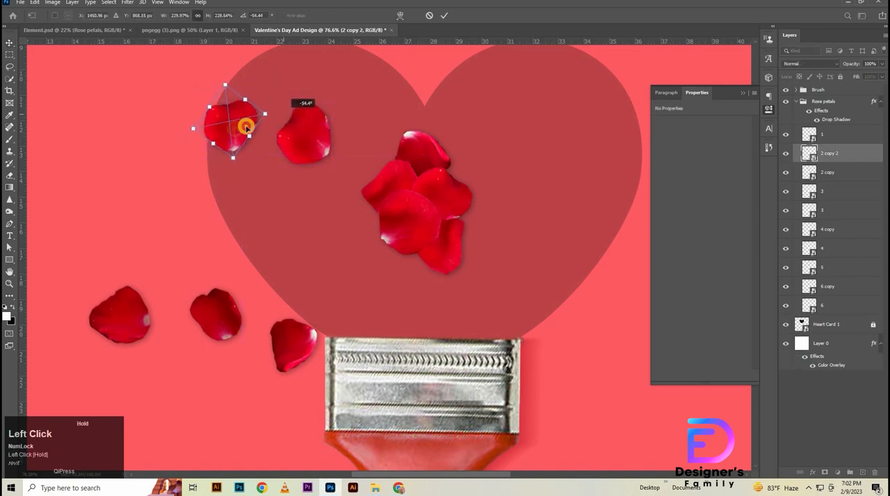
{"action": "left_click", "coordinate": [442, 16]}
{"action": "left_click_drag", "start_coordinate": [396, 180], "coordinate": [230, 142]}
{"action": "key", "text": "super"}
{"action": "left_click_drag", "start_coordinate": [263, 173], "coordinate": [242, 164]}
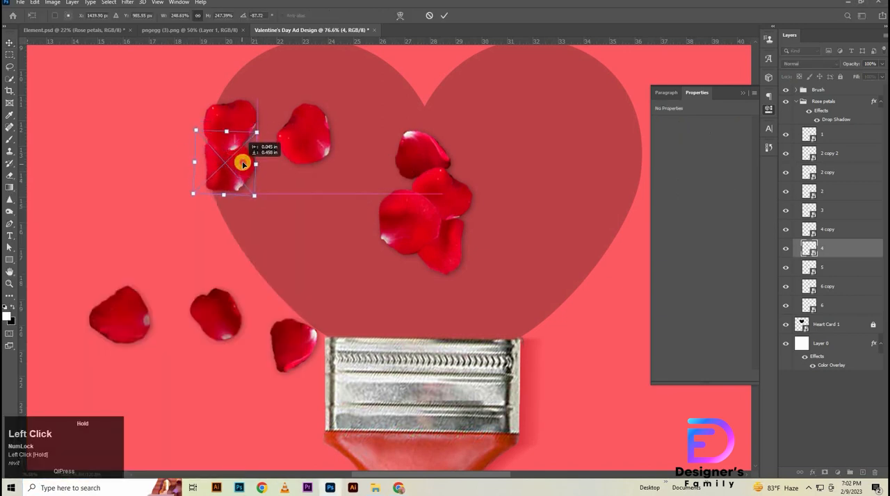
{"action": "left_click", "coordinate": [430, 16]}
- Duplicate petal 4 onto the heart's left edge below the first edge petal and rotate the copy to about -92°
{"action": "left_click_drag", "start_coordinate": [387, 190], "coordinate": [267, 153]}
{"action": "left_click_drag", "start_coordinate": [244, 169], "coordinate": [248, 167]}
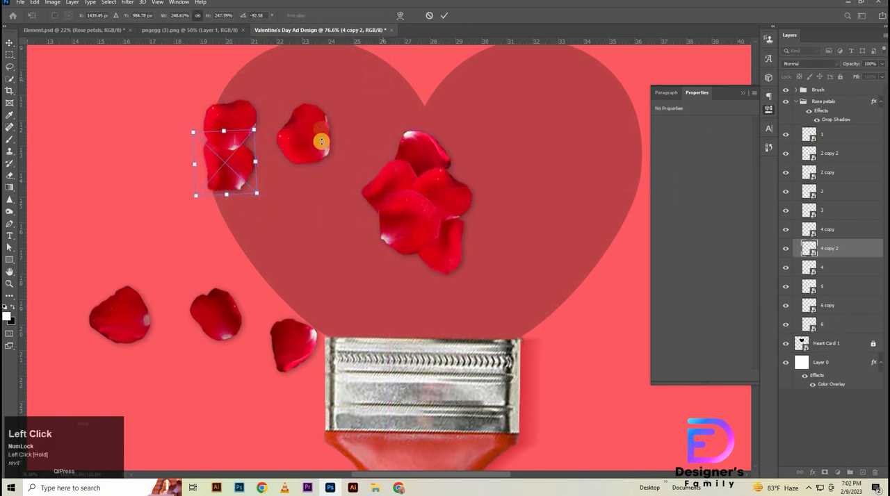
{"action": "left_click", "coordinate": [448, 16]}
- Duplicate the cluster's top petal as the third petal down the heart's left edge and rotate the copy
{"action": "left_click_drag", "start_coordinate": [419, 153], "coordinate": [236, 196]}
{"action": "left_click_drag", "start_coordinate": [272, 226], "coordinate": [252, 141]}
{"action": "left_click_drag", "start_coordinate": [256, 202], "coordinate": [369, 281]}
{"action": "left_click", "coordinate": [444, 16]}
- Duplicate the three left-edge petals along the heart's lower-left edge, rotate the copies to follow it and move them lower in the layer stack
{"action": "left_click", "coordinate": [244, 111], "text": "shift"}
{"action": "left_click", "coordinate": [232, 170], "text": "shift"}
{"action": "left_click", "coordinate": [239, 201], "text": "shift"}
{"action": "left_click", "coordinate": [240, 212], "text": "shift"}
{"action": "left_click_drag", "start_coordinate": [305, 252], "coordinate": [269, 258]}
{"action": "left_click_drag", "start_coordinate": [828, 188], "coordinate": [827, 393]}
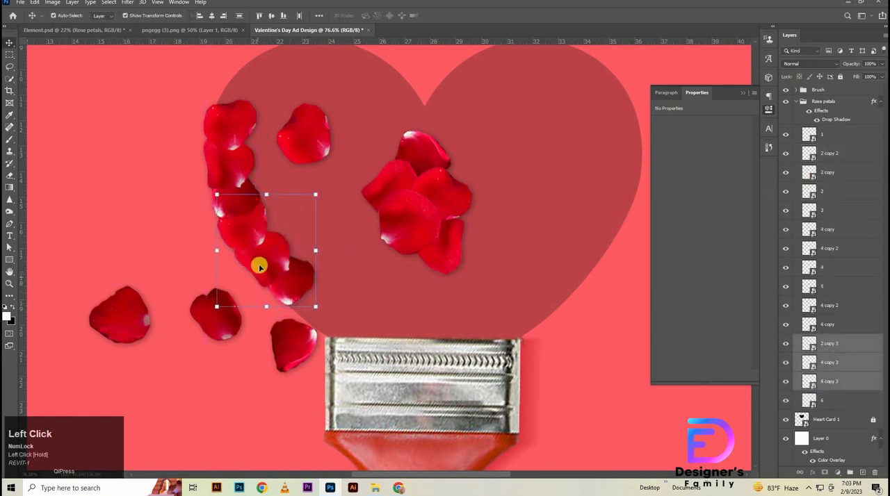
{"action": "left_click", "coordinate": [334, 310]}
- Extend the petal edge to the ferrule with two rotated copies of petal 4, moving petal 6 aside and layer 4 copy 5 below 2 copy
{"action": "left_click_drag", "start_coordinate": [264, 263], "coordinate": [309, 309]}
{"action": "left_click_drag", "start_coordinate": [299, 356], "coordinate": [184, 386]}
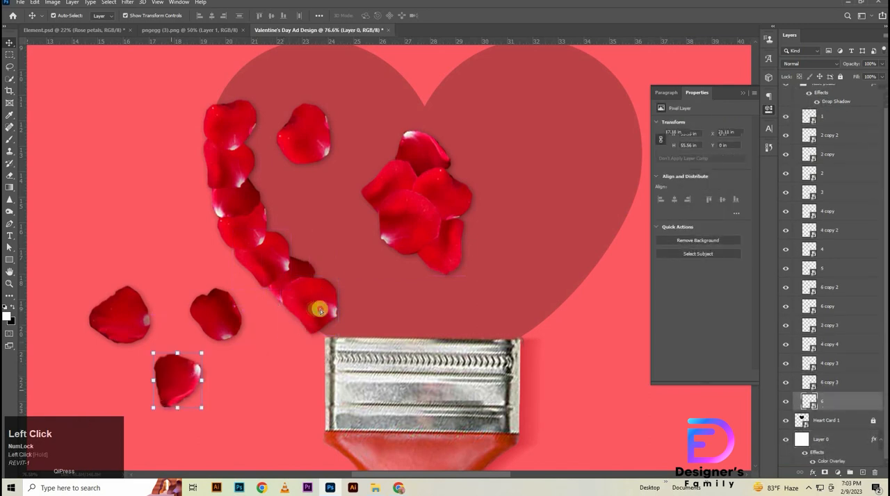
{"action": "left_click_drag", "start_coordinate": [317, 308], "coordinate": [387, 267]}
{"action": "left_click_drag", "start_coordinate": [405, 312], "coordinate": [387, 327]}
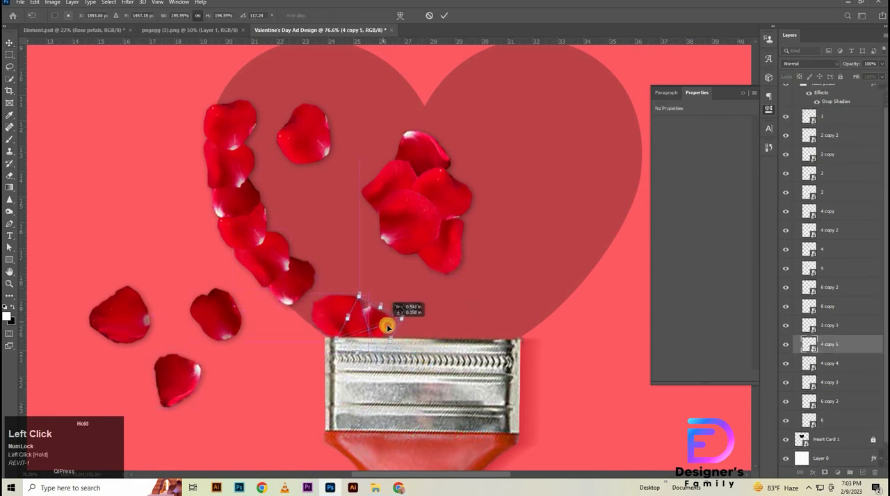
{"action": "left_click_drag", "start_coordinate": [830, 344], "coordinate": [832, 165]}
- Duplicate the darker lower-left edge petal toward the ferrule and move the copy's layer below layer 6
{"action": "mouse_move", "coordinate": [290, 294]}
{"action": "left_mouse_down"}
{"action": "mouse_move", "coordinate": [316, 276]}
{"action": "mouse_move", "coordinate": [338, 335]}
{"action": "mouse_move", "coordinate": [348, 307]}
{"action": "left_mouse_up"}
{"action": "left_click_drag", "start_coordinate": [880, 401], "coordinate": [854, 440]}
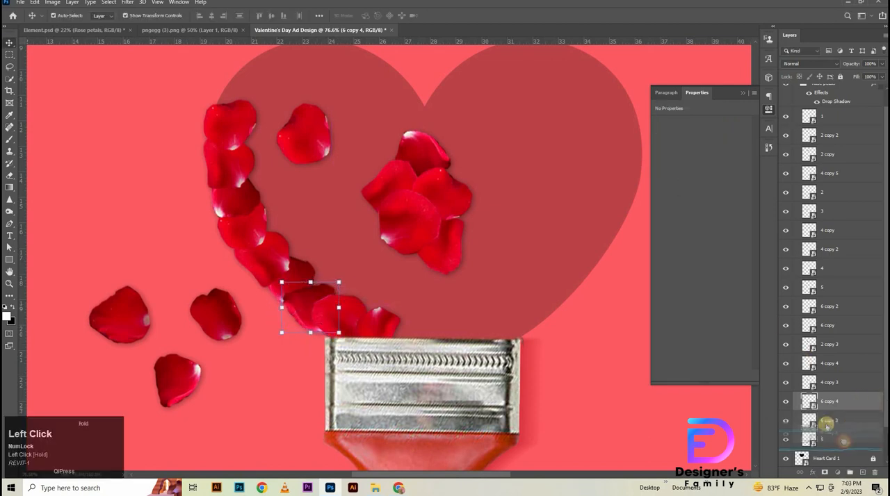
{"action": "left_click", "coordinate": [237, 123]}
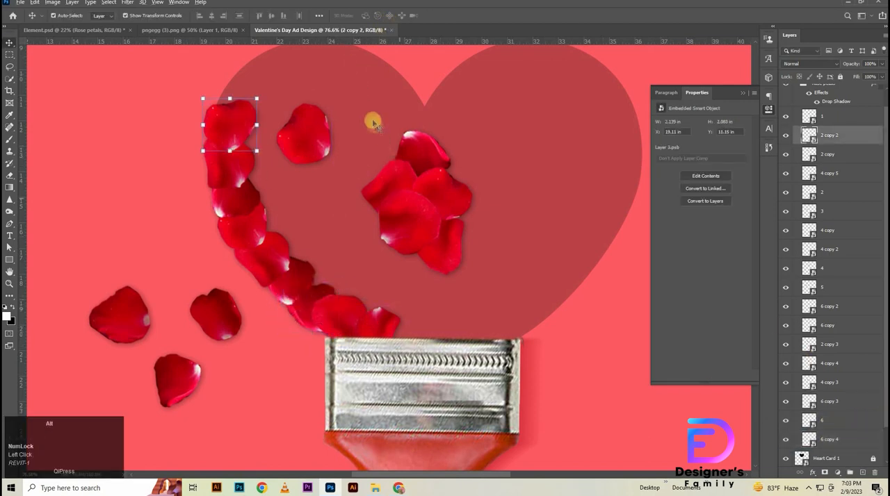
{"action": "left_click_drag", "start_coordinate": [373, 123], "coordinate": [462, 227]}
{"action": "left_click", "coordinate": [394, 184]}
{"action": "left_click", "coordinate": [408, 178], "text": "shift"}
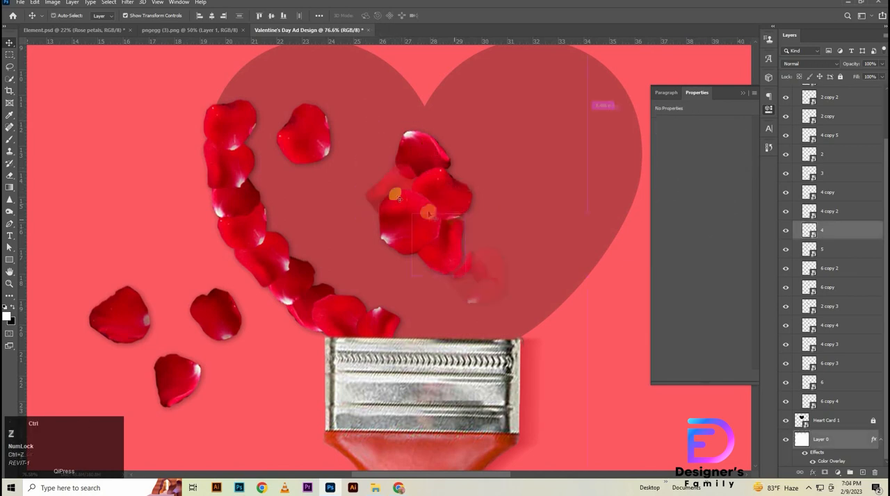
- Lock the coral background layer Layer 0
{"action": "scroll", "coordinate": [413, 152], "scroll_direction": "down", "scroll_amount": 5}
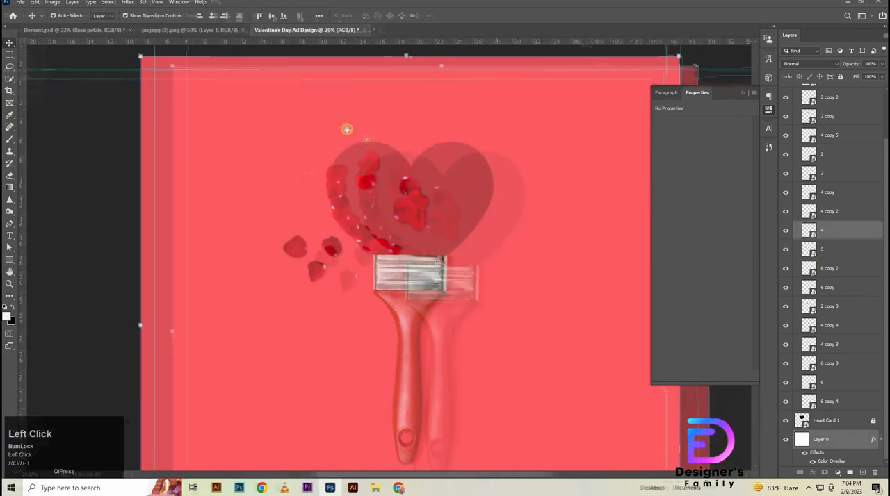
{"action": "left_click_drag", "start_coordinate": [347, 129], "coordinate": [292, 7]}
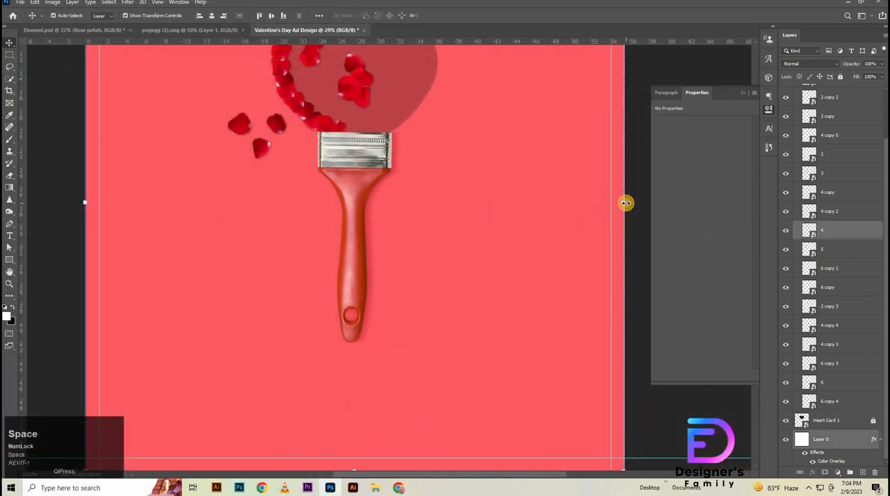
{"action": "left_click_drag", "start_coordinate": [625, 203], "coordinate": [628, 207]}
{"action": "left_click", "coordinate": [821, 442]}
{"action": "left_click", "coordinate": [839, 77]}
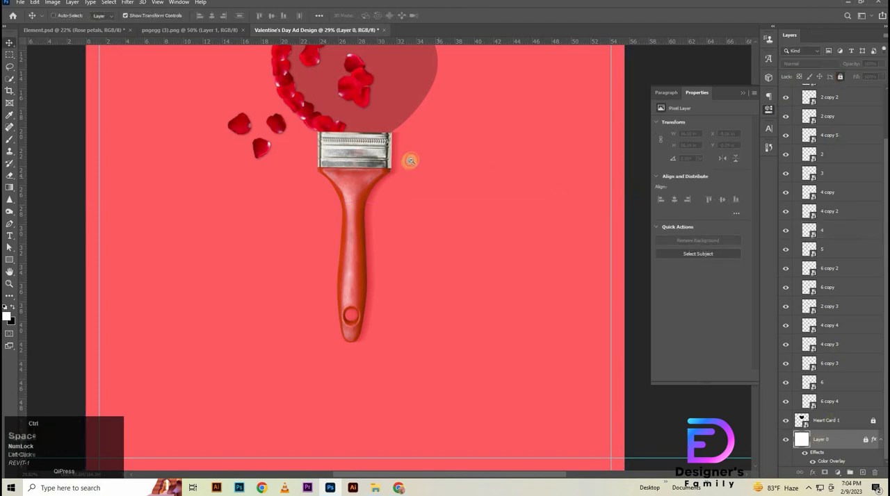
- Move petal 4 out of the cluster toward the heart's upper left and tuck petal 6 copy into the remaining cluster
{"action": "scroll", "coordinate": [407, 168], "scroll_direction": "up", "scroll_amount": 4}
{"action": "left_click_drag", "start_coordinate": [407, 168], "coordinate": [520, 448]}
{"action": "left_click_drag", "start_coordinate": [399, 200], "coordinate": [391, 213]}
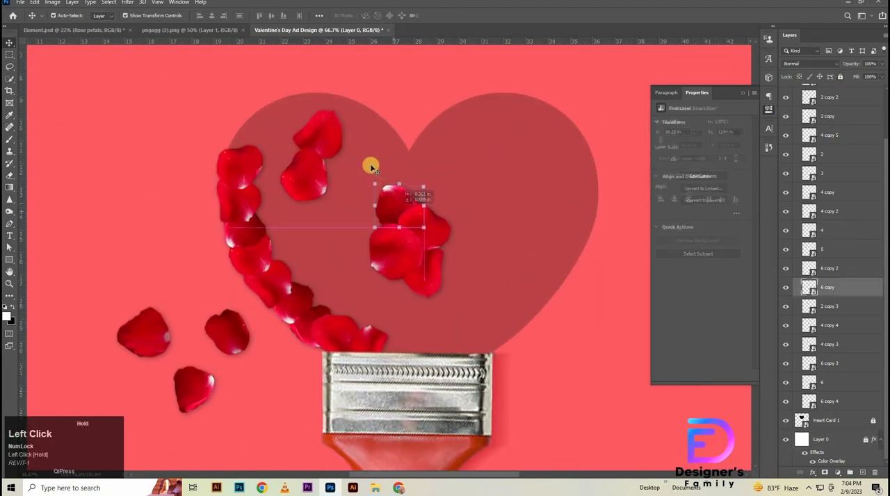
- Duplicate the four-petal cluster beside the heart's left petal edge and move the copies' layers below 6 copy 3
{"action": "left_click_drag", "start_coordinate": [371, 166], "coordinate": [432, 277]}
{"action": "left_click_drag", "start_coordinate": [384, 247], "coordinate": [266, 229]}
{"action": "left_click_drag", "start_coordinate": [851, 132], "coordinate": [879, 382]}
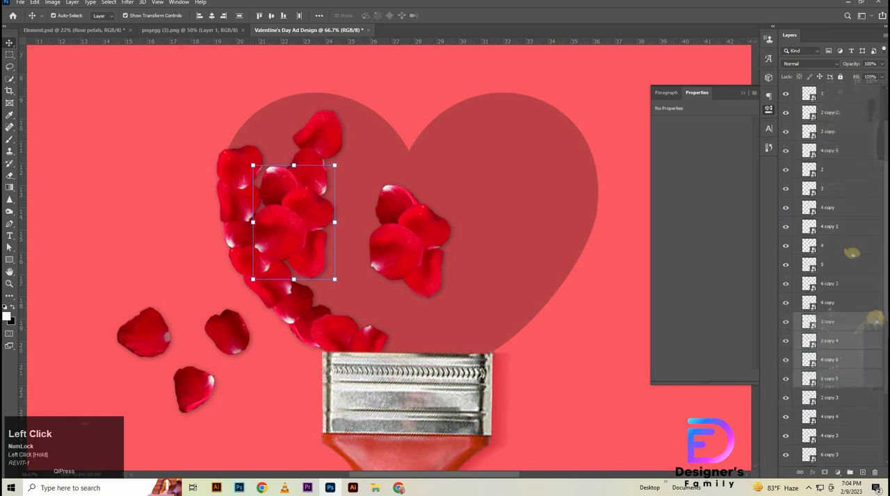
{"action": "scroll", "coordinate": [874, 318], "scroll_direction": "down", "scroll_amount": 3}
{"action": "left_click_drag", "start_coordinate": [858, 265], "coordinate": [862, 383]}
- Duplicate the four petals again toward the ferrule, place their layers just above Heart Card 1 and scale them to about 94%
{"action": "left_click_drag", "start_coordinate": [276, 224], "coordinate": [334, 277]}
{"action": "scroll", "coordinate": [849, 392], "scroll_direction": "down", "scroll_amount": 3}
{"action": "left_click_drag", "start_coordinate": [848, 354], "coordinate": [850, 416]}
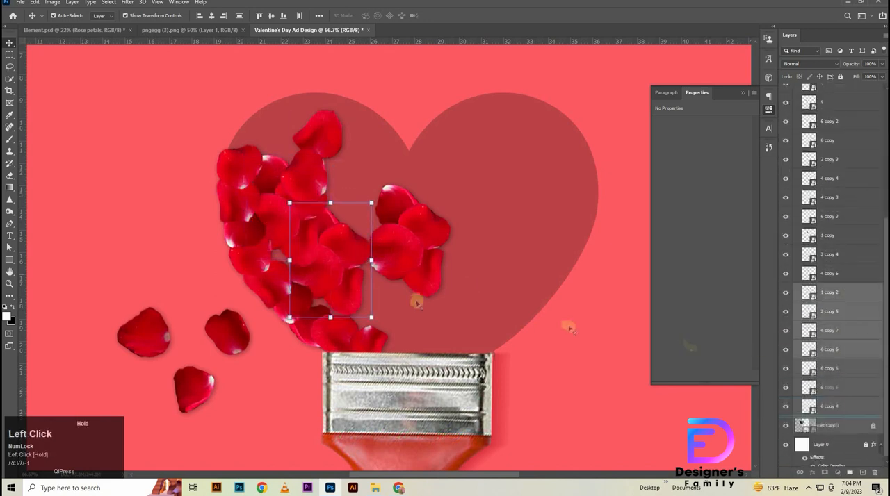
{"action": "left_click_drag", "start_coordinate": [325, 261], "coordinate": [349, 276]}
{"action": "left_click_drag", "start_coordinate": [334, 217], "coordinate": [335, 226]}
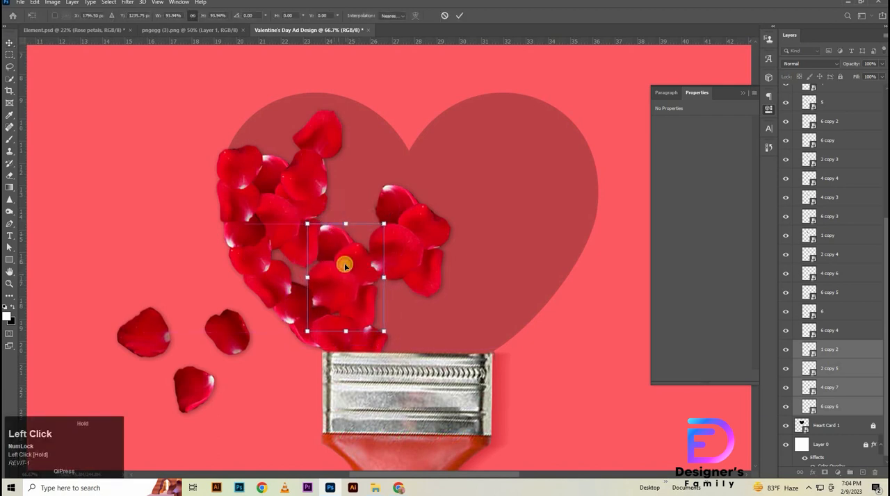
{"action": "left_click_drag", "start_coordinate": [347, 267], "coordinate": [344, 268]}
{"action": "left_click", "coordinate": [453, 15]}
- Duplicate the dark petal 6 copy 6 into the gap by the lower-left edge and rotate the copy to -77.24°
{"action": "left_click", "coordinate": [403, 337]}
{"action": "left_click_drag", "start_coordinate": [361, 310], "coordinate": [356, 310]}
{"action": "left_click", "coordinate": [337, 245]}
{"action": "left_click_drag", "start_coordinate": [340, 238], "coordinate": [305, 283]}
{"action": "key", "text": "ctrl+t"}
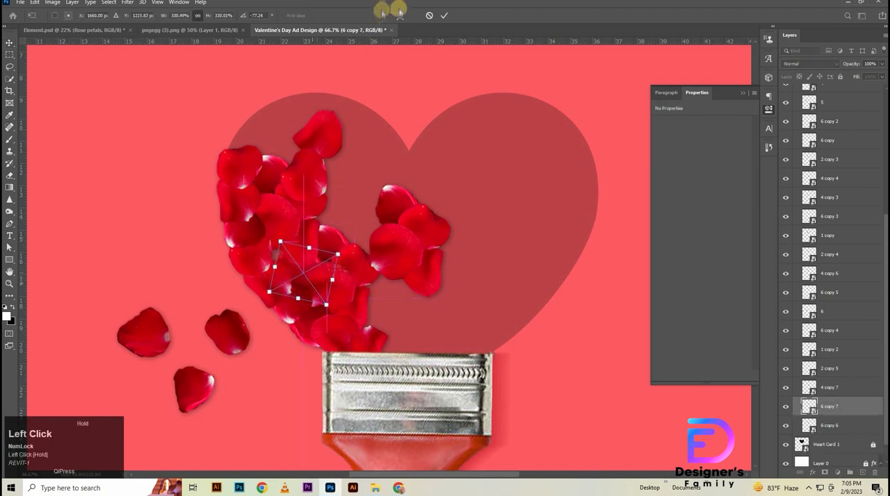
{"action": "left_click", "coordinate": [444, 15]}
- Add a rotated copy of petal 4 at the upper left, layered below 2 copy 5, and fill the left-edge gap with a smaller dark petal
{"action": "left_click_drag", "start_coordinate": [322, 126], "coordinate": [286, 131]}
{"action": "left_click_drag", "start_coordinate": [831, 93], "coordinate": [827, 396]}
{"action": "left_click_drag", "start_coordinate": [280, 115], "coordinate": [289, 99]}
{"action": "left_click", "coordinate": [440, 16]}
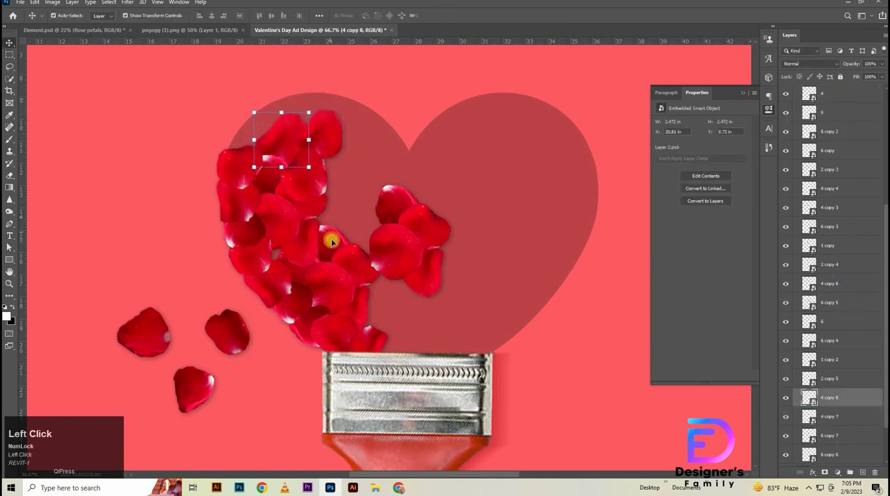
{"action": "left_click_drag", "start_coordinate": [331, 241], "coordinate": [280, 253]}
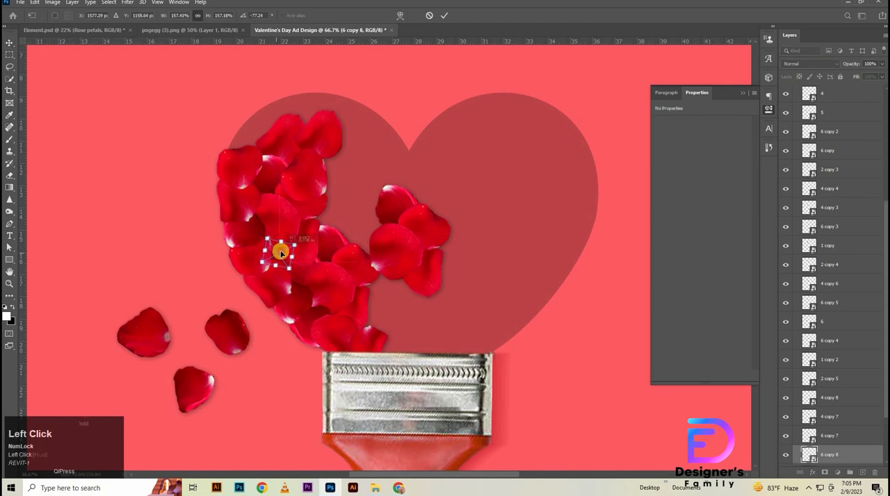
{"action": "left_click", "coordinate": [443, 19]}
- Duplicate five petals from the left lobe's upper part toward the heart's centre and move the copies' layers below 1 copy 2
{"action": "left_click", "coordinate": [312, 212]}
{"action": "left_click", "coordinate": [324, 139], "text": "shift"}
{"action": "left_click", "coordinate": [280, 179], "text": "shift"}
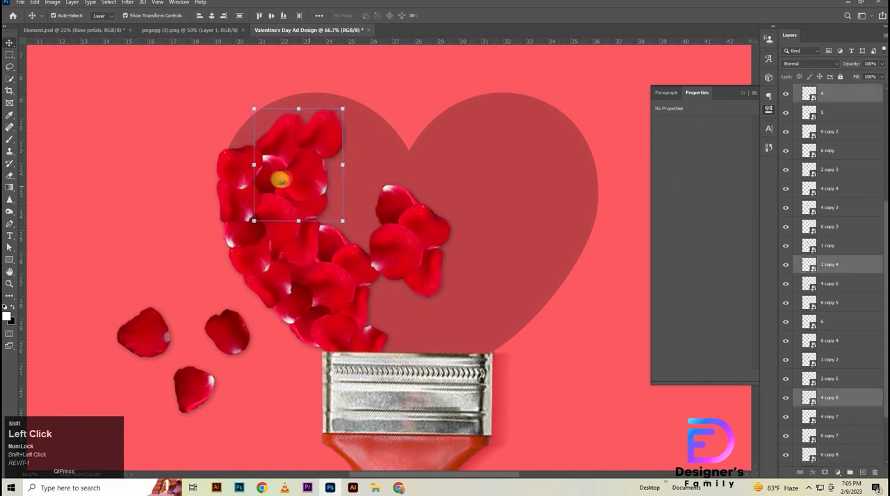
{"action": "left_click", "coordinate": [300, 171], "text": "shift"}
{"action": "left_click_drag", "start_coordinate": [300, 169], "coordinate": [353, 204]}
{"action": "left_click_drag", "start_coordinate": [828, 145], "coordinate": [860, 307]}
{"action": "left_click_drag", "start_coordinate": [830, 264], "coordinate": [862, 403]}
{"action": "left_click_drag", "start_coordinate": [862, 360], "coordinate": [859, 445]}
{"action": "scroll", "coordinate": [858, 299], "scroll_direction": "down", "scroll_amount": 3}
{"action": "left_click_drag", "start_coordinate": [857, 297], "coordinate": [856, 399]}
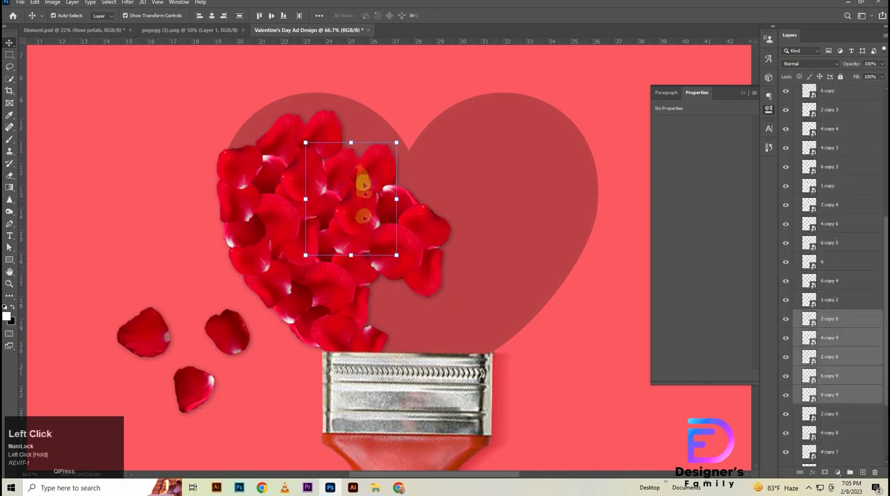
- Transform the five copied petals to fit the centre gap, and duplicate them over the left lobe's upper-left edge
{"action": "key", "text": "ctrl+t"}
{"action": "left_click_drag", "start_coordinate": [352, 141], "coordinate": [353, 139]}
{"action": "left_click_drag", "start_coordinate": [358, 198], "coordinate": [279, 152]}
{"action": "key", "text": "Return"}
- Scale the two 4 copy 10 petals to about 74% and fit them along the left lobe's upper curve
{"action": "left_click", "coordinate": [341, 95]}
{"action": "left_click", "coordinate": [298, 111]}
{"action": "left_click_drag", "start_coordinate": [287, 87], "coordinate": [285, 116]}
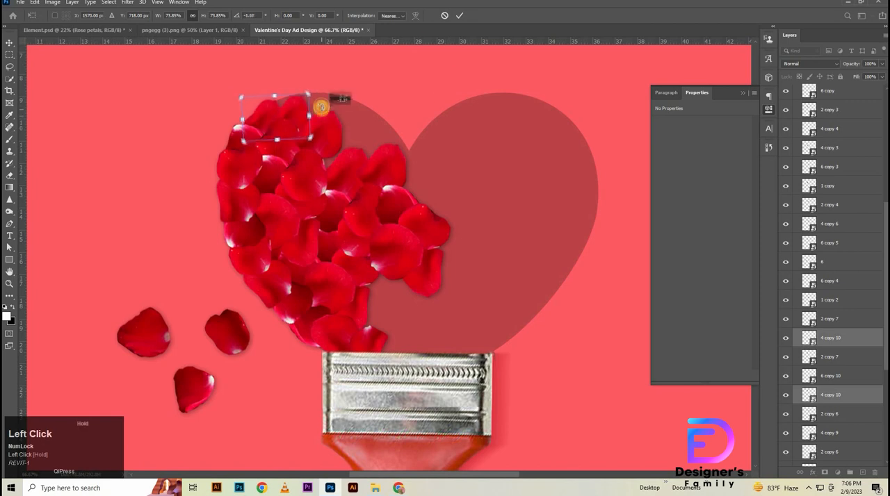
{"action": "left_click", "coordinate": [454, 19]}
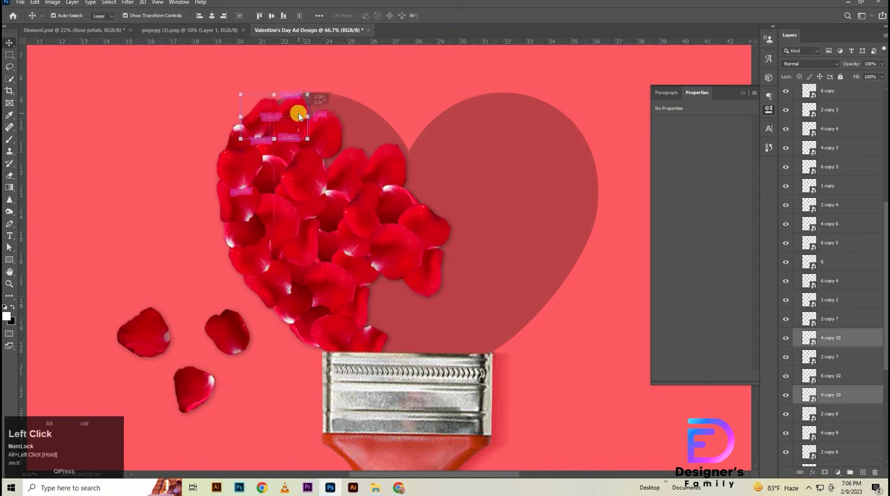
- Rotate petal 4 copy 10 to -27.44° at the lobe's top and add a 2 copy 7 duplicate beside it at -28.08°
{"action": "left_click_drag", "start_coordinate": [295, 112], "coordinate": [332, 80]}
{"action": "left_click_drag", "start_coordinate": [315, 125], "coordinate": [310, 110]}
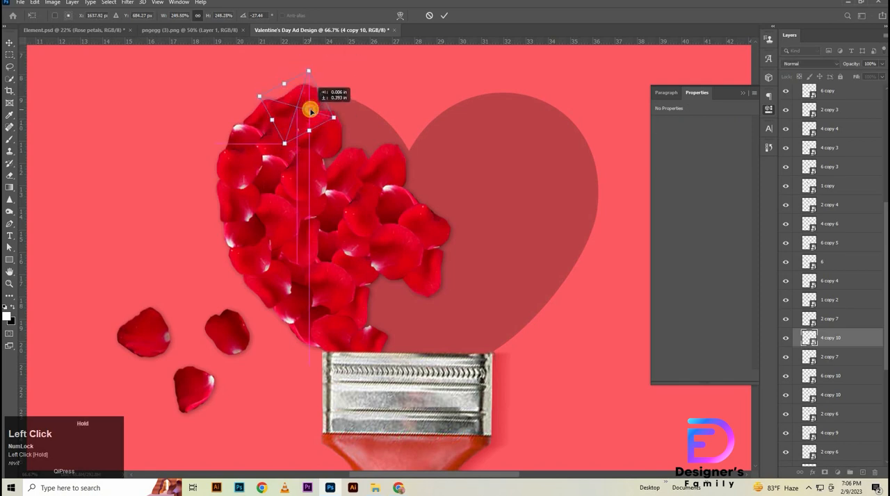
{"action": "left_click", "coordinate": [448, 17]}
{"action": "left_click_drag", "start_coordinate": [284, 143], "coordinate": [346, 104]}
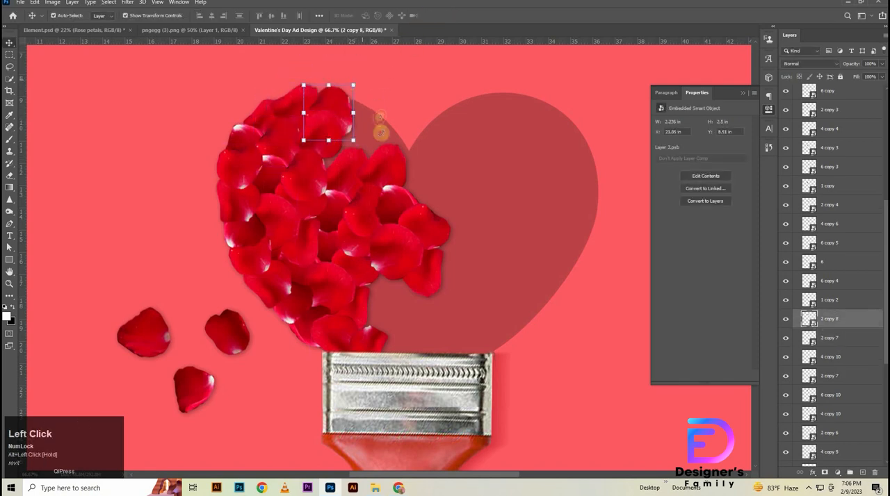
{"action": "left_click_drag", "start_coordinate": [380, 132], "coordinate": [365, 126]}
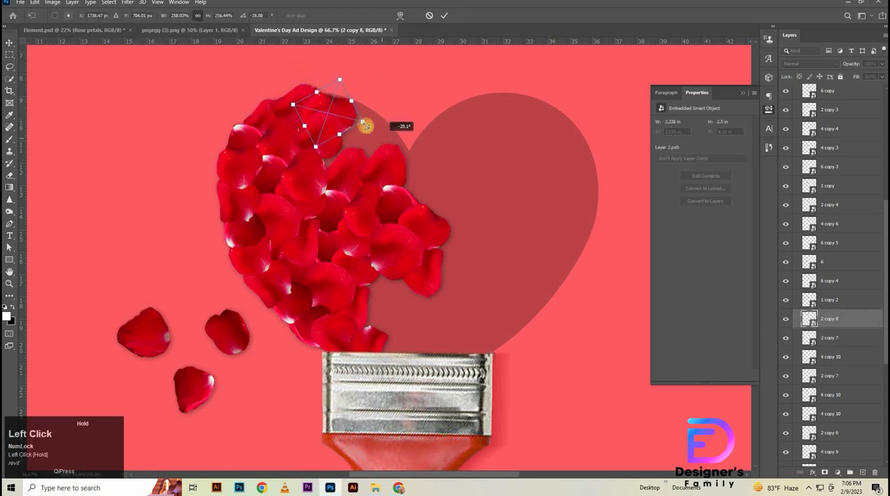
{"action": "left_click", "coordinate": [447, 16]}
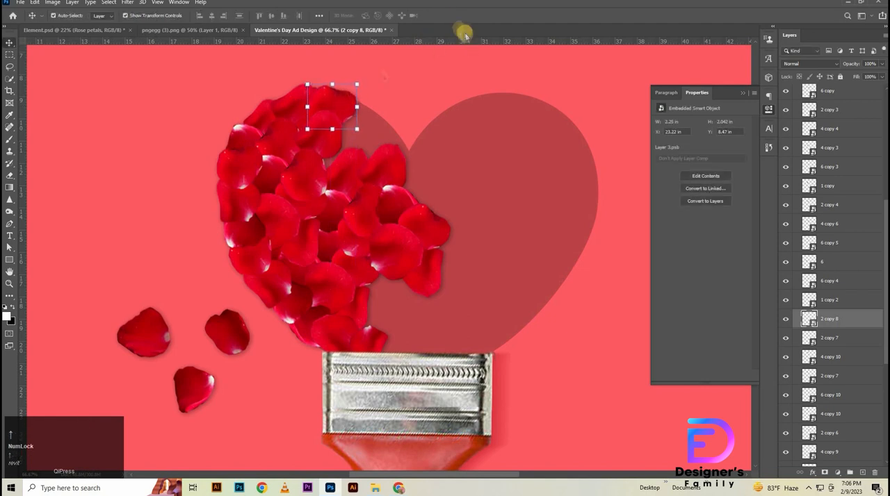
- Duplicate the dark petal 6 copy 5 to the left lobe's upper right and place its layer between 6 copy 8 and 6 copy 6
{"action": "left_click_drag", "start_coordinate": [264, 174], "coordinate": [353, 134]}
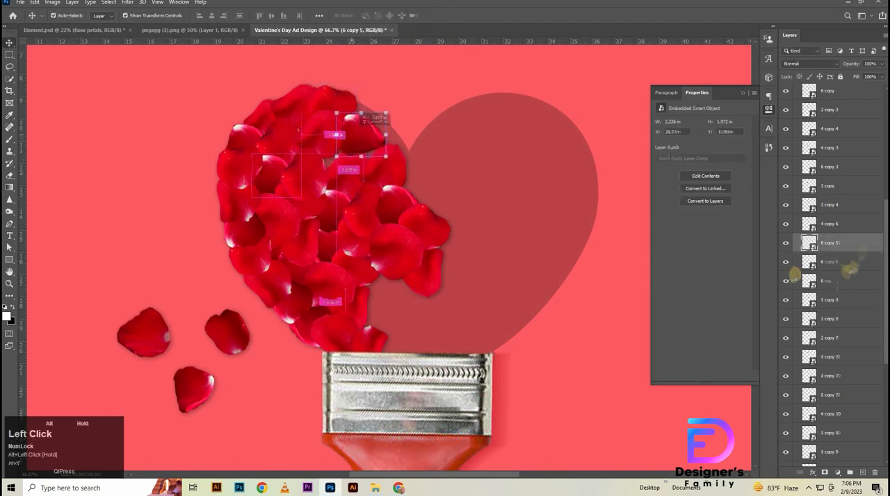
{"action": "left_click_drag", "start_coordinate": [866, 359], "coordinate": [857, 380]}
{"action": "scroll", "coordinate": [846, 439], "scroll_direction": "down", "scroll_amount": 5}
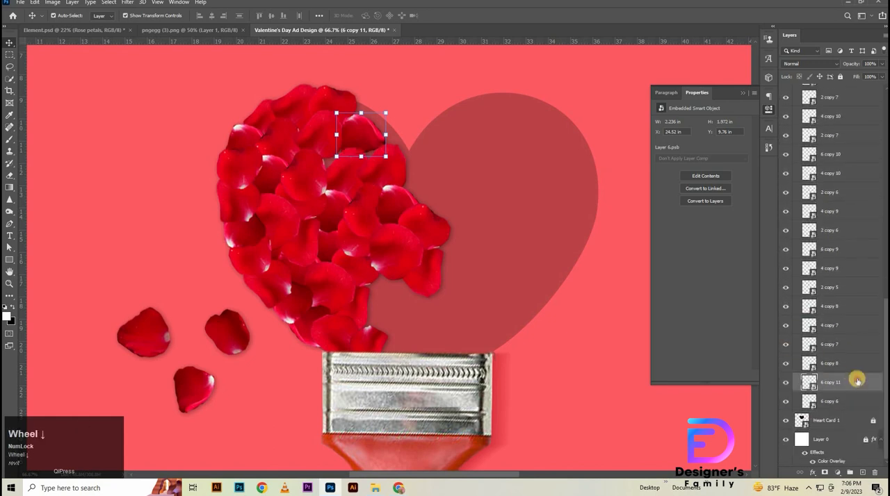
- Fill the left lobe's upper-right edge with rotated copies of petal 4, layering 4 copy 12 and 4 copy 13 below 6 copy 11
{"action": "left_click_drag", "start_coordinate": [342, 185], "coordinate": [426, 115]}
{"action": "mouse_move", "coordinate": [360, 157]}
{"action": "left_mouse_down"}
{"action": "mouse_move", "coordinate": [378, 156]}
{"action": "mouse_move", "coordinate": [381, 149]}
{"action": "mouse_move", "coordinate": [370, 146]}
{"action": "left_mouse_up"}
{"action": "left_click", "coordinate": [398, 128]}
{"action": "left_click_drag", "start_coordinate": [866, 211], "coordinate": [857, 413]}
{"action": "mouse_move", "coordinate": [372, 130]}
{"action": "left_mouse_down"}
{"action": "mouse_move", "coordinate": [355, 105]}
{"action": "mouse_move", "coordinate": [383, 131]}
{"action": "mouse_move", "coordinate": [375, 135]}
{"action": "left_mouse_up"}
{"action": "left_click", "coordinate": [442, 14]}
- Duplicate petals 2 copy 5 and 4 copy 7 together down and to the right, reaching the ferrule
{"action": "left_click", "coordinate": [347, 308], "text": "shift"}
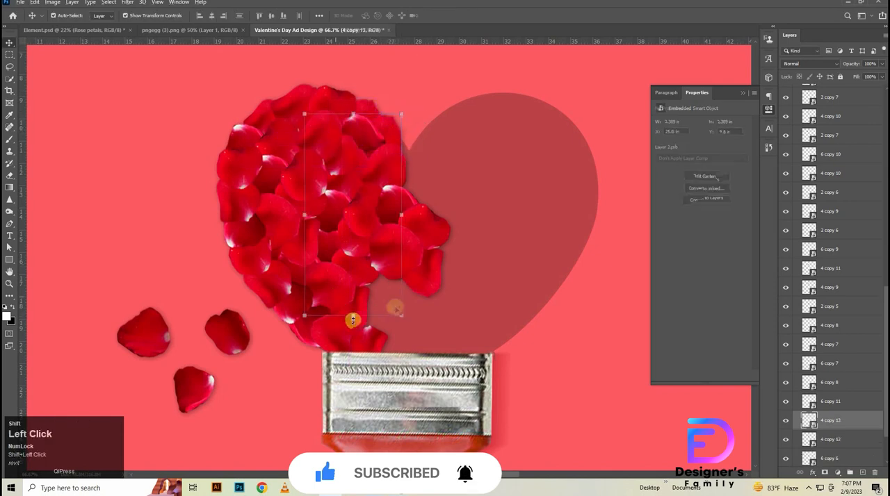
{"action": "left_click", "coordinate": [500, 337]}
{"action": "left_click", "coordinate": [502, 338]}
{"action": "left_click", "coordinate": [502, 337]}
{"action": "left_click", "coordinate": [360, 317]}
{"action": "left_click", "coordinate": [357, 269], "text": "shift"}
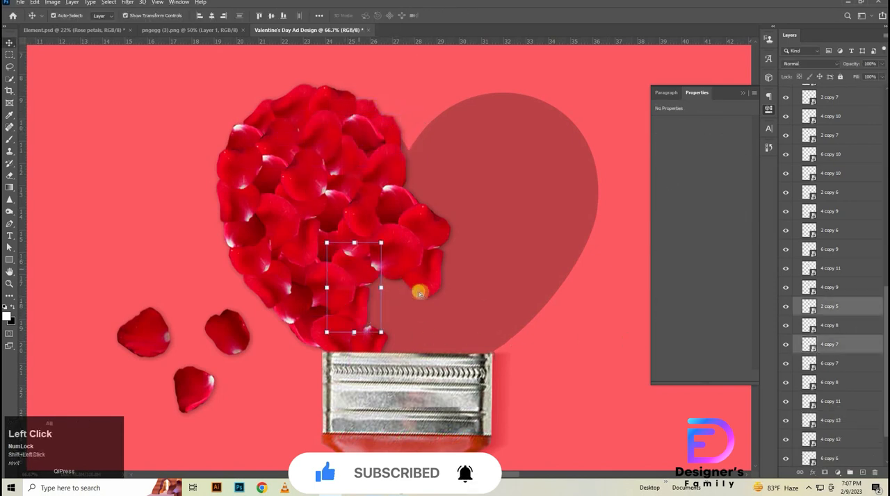
{"action": "left_click_drag", "start_coordinate": [359, 271], "coordinate": [387, 294]}
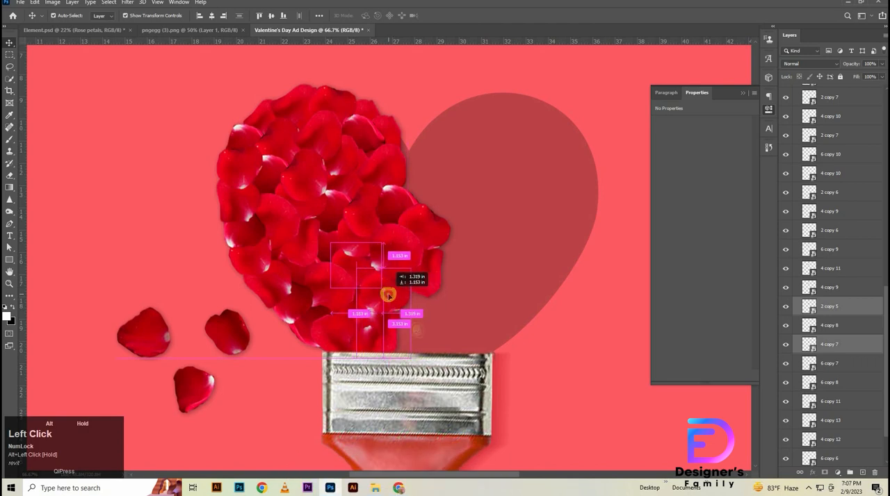
- Bring the loose dark petal from beside the heart into the gap above the ferrule, with a rotated copy of it
{"action": "left_click_drag", "start_coordinate": [230, 338], "coordinate": [414, 284]}
{"action": "key", "text": "ctrl+t"}
{"action": "left_click", "coordinate": [448, 38]}
{"action": "left_click", "coordinate": [417, 344]}
- Move the layer 3 copy down the stack to just below 6 copy 7
{"action": "left_click_drag", "start_coordinate": [854, 98], "coordinate": [849, 398]}
{"action": "scroll", "coordinate": [834, 386], "scroll_direction": "down", "scroll_amount": 3}
{"action": "left_click_drag", "start_coordinate": [841, 306], "coordinate": [836, 419]}
{"action": "scroll", "coordinate": [846, 339], "scroll_direction": "down", "scroll_amount": 3}
{"action": "left_click_drag", "start_coordinate": [841, 327], "coordinate": [843, 438]}
{"action": "scroll", "coordinate": [850, 334], "scroll_direction": "down", "scroll_amount": 4}
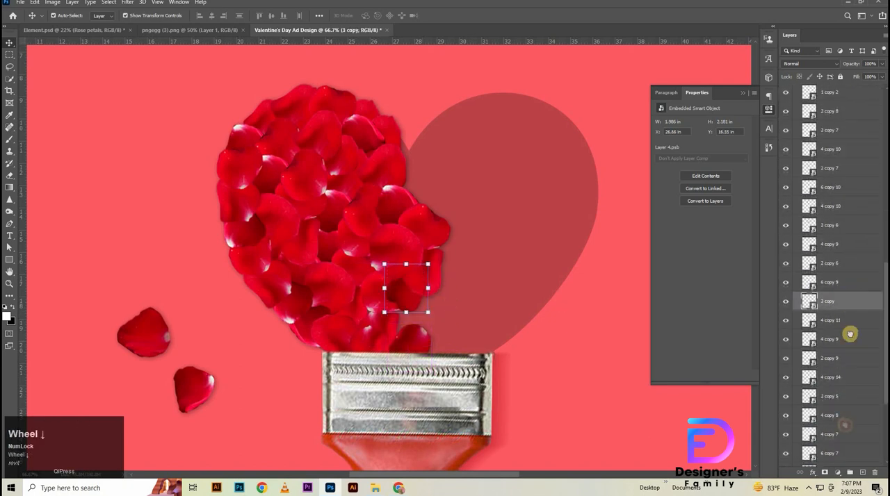
{"action": "left_click_drag", "start_coordinate": [843, 304], "coordinate": [837, 458]}
{"action": "scroll", "coordinate": [415, 297], "scroll_direction": "down", "scroll_amount": 1}
- Reposition petal 3 copy in the gap above the ferrule and rotate it to about -139°
{"action": "left_click_drag", "start_coordinate": [417, 296], "coordinate": [421, 276]}
{"action": "key", "text": "ctrl+t"}
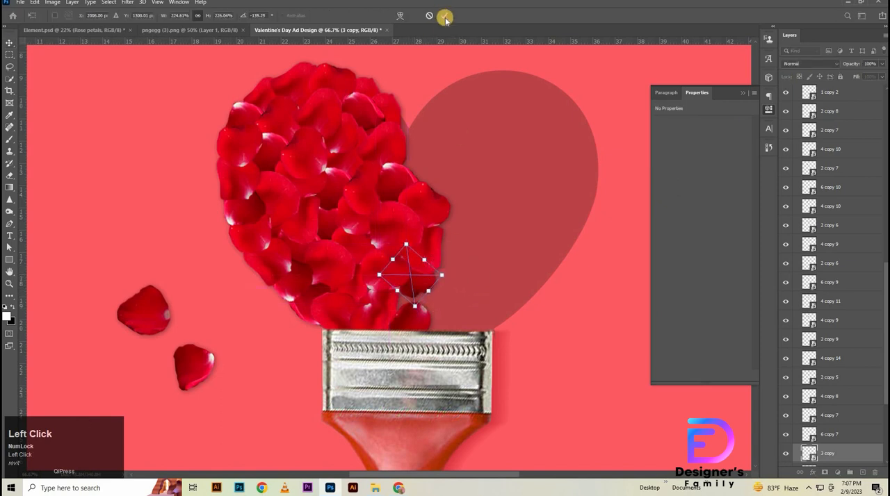
{"action": "left_click", "coordinate": [445, 19]}
{"action": "left_click_drag", "start_coordinate": [362, 123], "coordinate": [410, 209]}
{"action": "key", "text": "ctrl+z"}
{"action": "key", "text": "ctrl+z"}
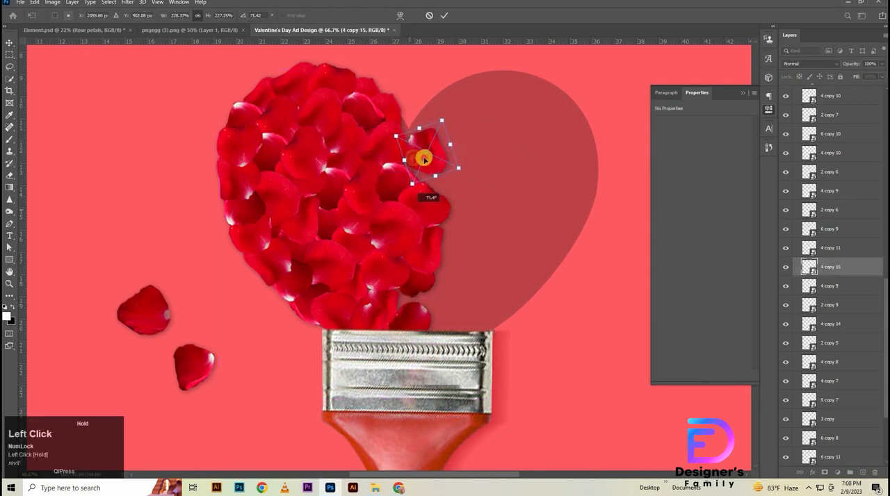
- Fit petal 4 copy 15, rotated to about 71.4°, into the left lobe's inner edge near the heart's notch
{"action": "left_click_drag", "start_coordinate": [424, 159], "coordinate": [395, 147]}
{"action": "left_click", "coordinate": [443, 15]}
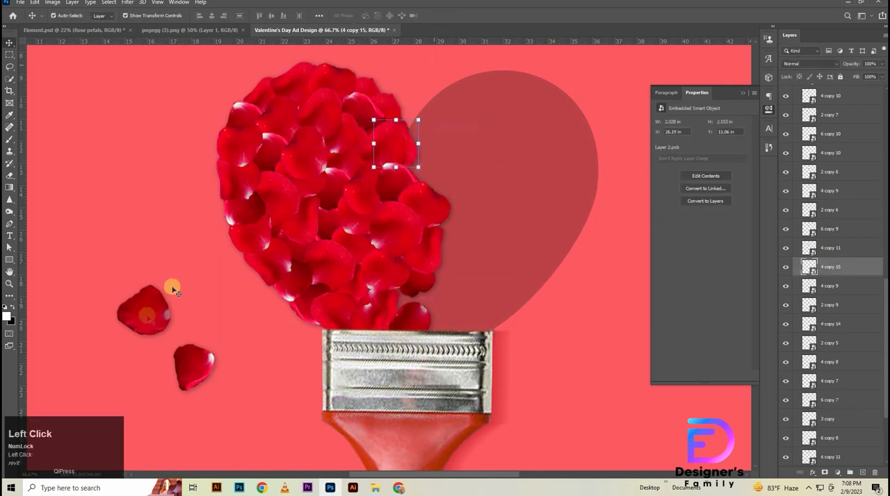
- Duplicate all the petals forming the heart's left half to the right and group the copies
{"action": "scroll", "coordinate": [381, 195], "scroll_direction": "down", "scroll_amount": 3}
{"action": "left_click_drag", "start_coordinate": [274, 72], "coordinate": [440, 257]}
{"action": "left_click_drag", "start_coordinate": [391, 207], "coordinate": [445, 222]}
{"action": "key", "text": "ctrl+g"}
- Flip the petal group horizontally and nudge it into line as the heart's right half
{"action": "key", "text": "ctrl+t"}
{"action": "right_click", "coordinate": [457, 182]}
{"action": "left_click", "coordinate": [483, 338]}
{"action": "key", "text": "shift+Right"}
{"action": "key", "text": "shift+Right"}
{"action": "key", "text": "shift+Left"}
{"action": "key", "text": "shift+Left"}
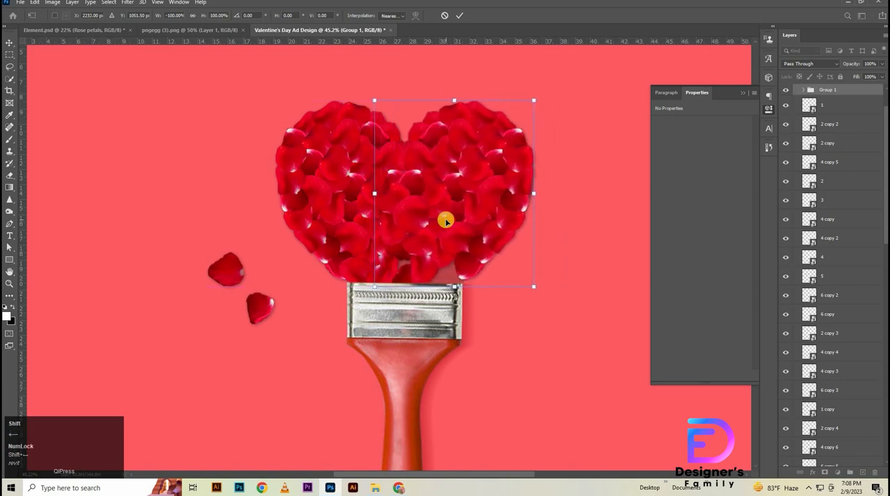
{"action": "left_click", "coordinate": [459, 15]}
- Move the petal above the ferrule's centre to the gap near the ferrule's right end and rotate it to fit
{"action": "left_click", "coordinate": [482, 140], "text": "ctrl+alt"}
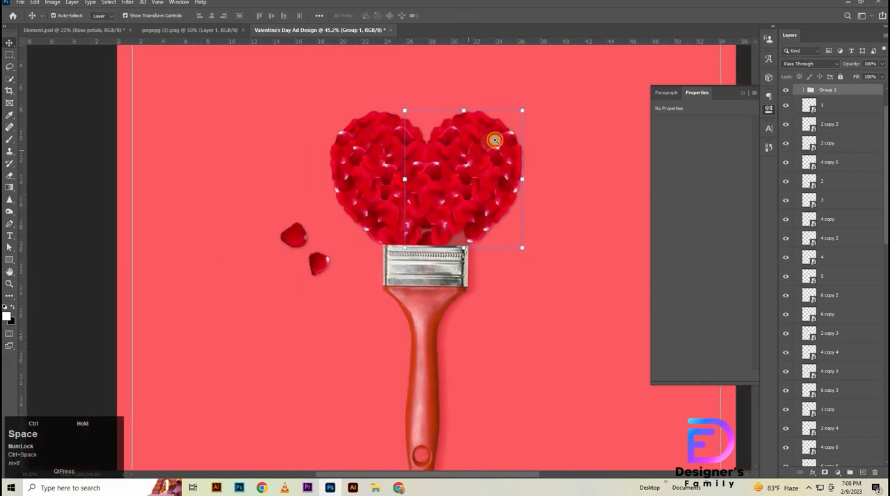
{"action": "left_click", "coordinate": [493, 139], "text": "ctrl"}
{"action": "mouse_move", "coordinate": [364, 371]}
{"action": "left_mouse_down"}
{"action": "mouse_move", "coordinate": [427, 369]}
{"action": "mouse_move", "coordinate": [418, 369]}
{"action": "mouse_move", "coordinate": [452, 391]}
{"action": "mouse_move", "coordinate": [438, 371]}
{"action": "left_mouse_up"}
{"action": "left_click", "coordinate": [437, 373]}
{"action": "left_click", "coordinate": [423, 366]}
{"action": "left_click", "coordinate": [444, 15]}
- Move the loose petal 5 from beside the heart into the gap above the ferrule's centre
{"action": "left_click", "coordinate": [395, 351]}
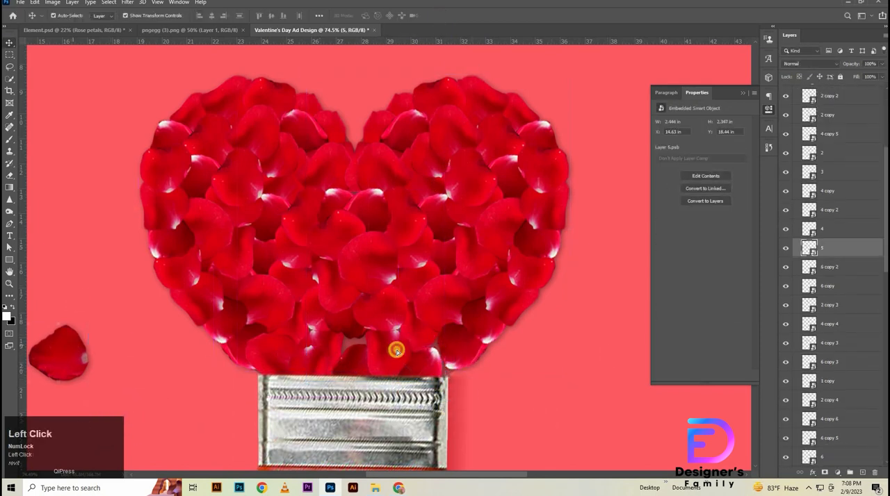
{"action": "left_click_drag", "start_coordinate": [396, 351], "coordinate": [364, 334]}
{"action": "left_click", "coordinate": [535, 412]}
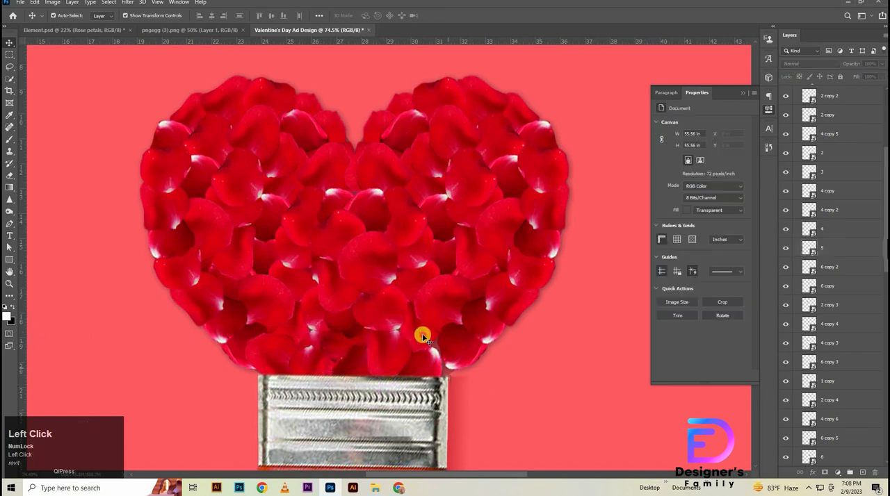
- Move the petal above the ferrule's right end slightly to the right to refine the heart's lower edge
{"action": "left_click_drag", "start_coordinate": [422, 337], "coordinate": [455, 341]}
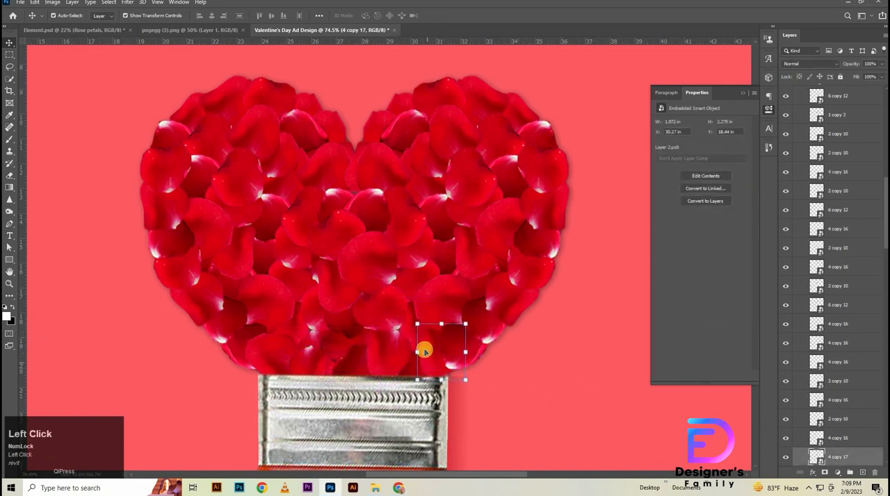
{"action": "left_click_drag", "start_coordinate": [473, 389], "coordinate": [532, 389]}
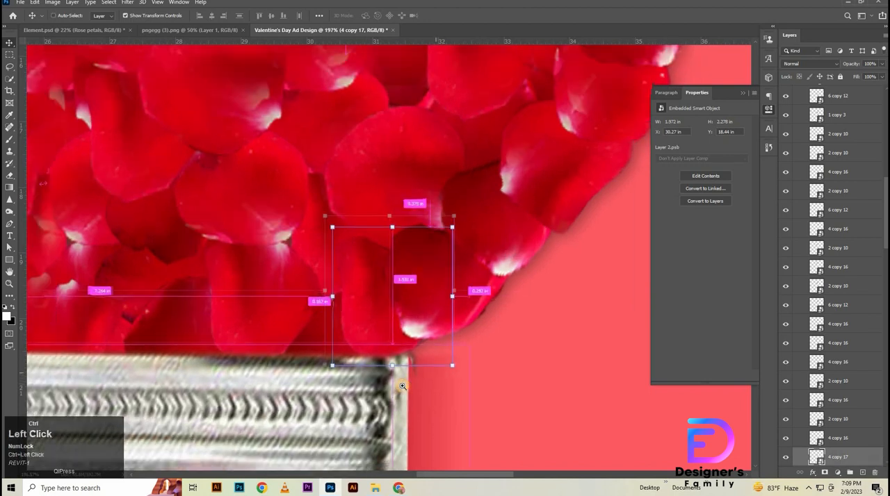
{"action": "left_click_drag", "start_coordinate": [402, 386], "coordinate": [387, 382]}
{"action": "left_click_drag", "start_coordinate": [399, 349], "coordinate": [424, 350]}
{"action": "key", "text": "ctrl+z"}
{"action": "left_click", "coordinate": [488, 391]}
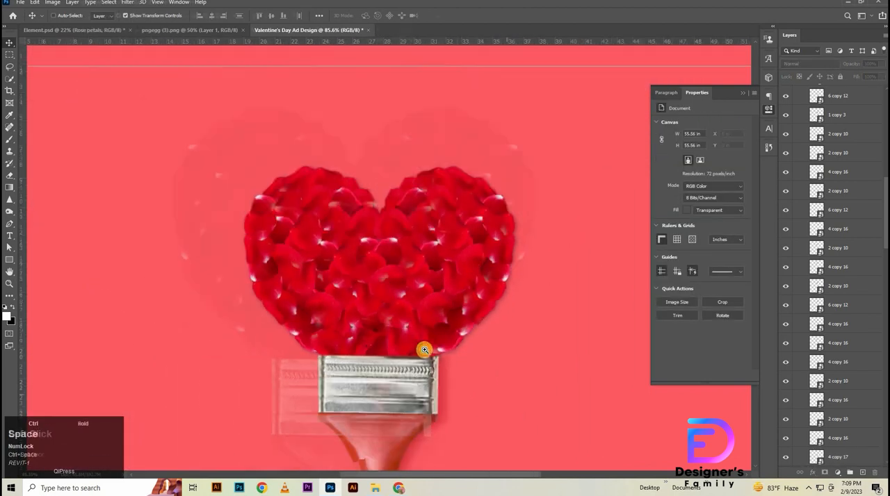
{"action": "left_click_drag", "start_coordinate": [449, 277], "coordinate": [442, 279]}
{"action": "scroll", "coordinate": [843, 186], "scroll_direction": "down", "scroll_amount": 3}
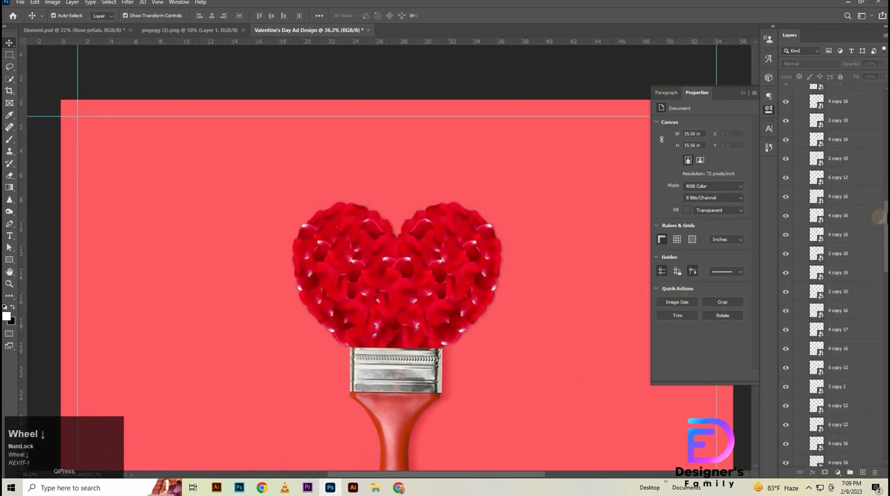
- Collapse the Rose petals group and hide the Heart Card 1 layer
{"action": "left_click_drag", "start_coordinate": [886, 216], "coordinate": [886, 104]}
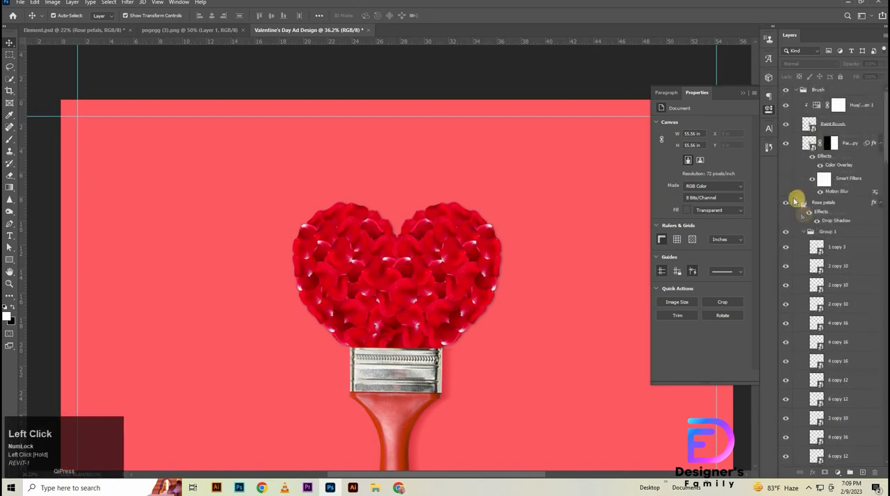
{"action": "left_click", "coordinate": [796, 203]}
{"action": "left_click", "coordinate": [786, 236]}
- Adjust the position of the petal at the heart's upper centre and collapse the Rose petals group again
{"action": "left_click_drag", "start_coordinate": [388, 259], "coordinate": [417, 255]}
{"action": "scroll", "coordinate": [790, 219], "scroll_direction": "up", "scroll_amount": 10}
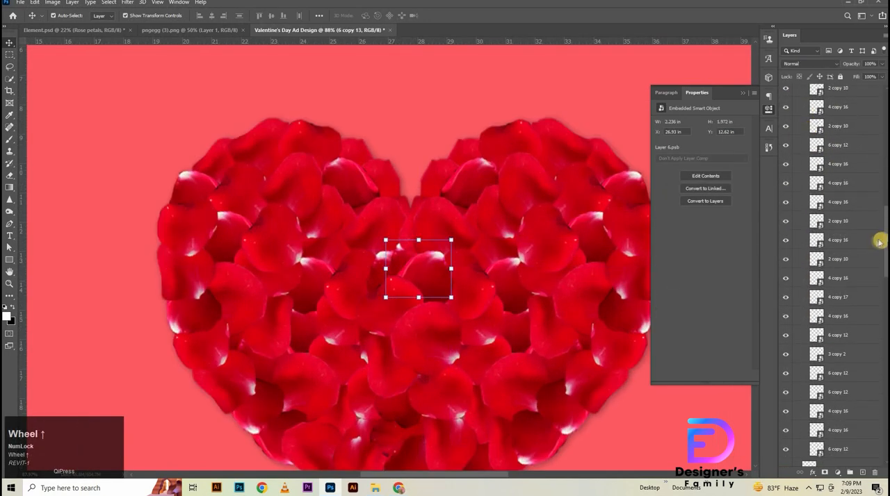
{"action": "left_click", "coordinate": [796, 202]}
{"action": "left_click_drag", "start_coordinate": [479, 227], "coordinate": [451, 227]}
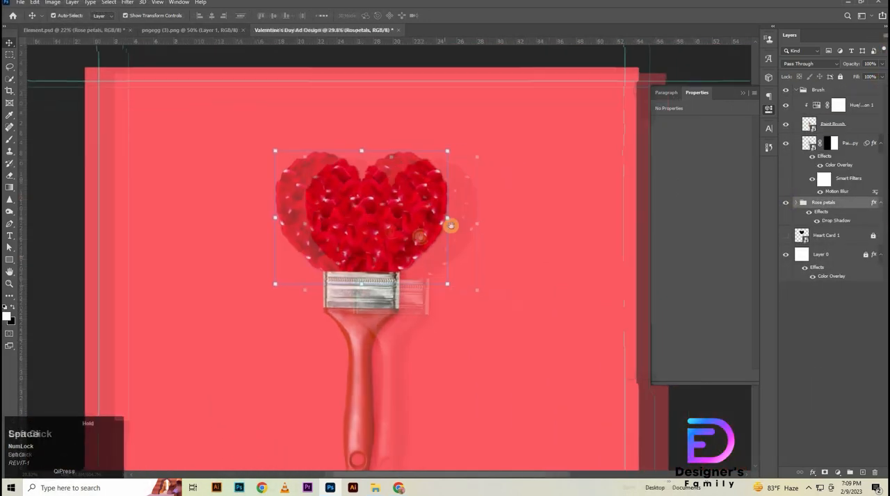
{"action": "left_click_drag", "start_coordinate": [515, 215], "coordinate": [505, 215]}
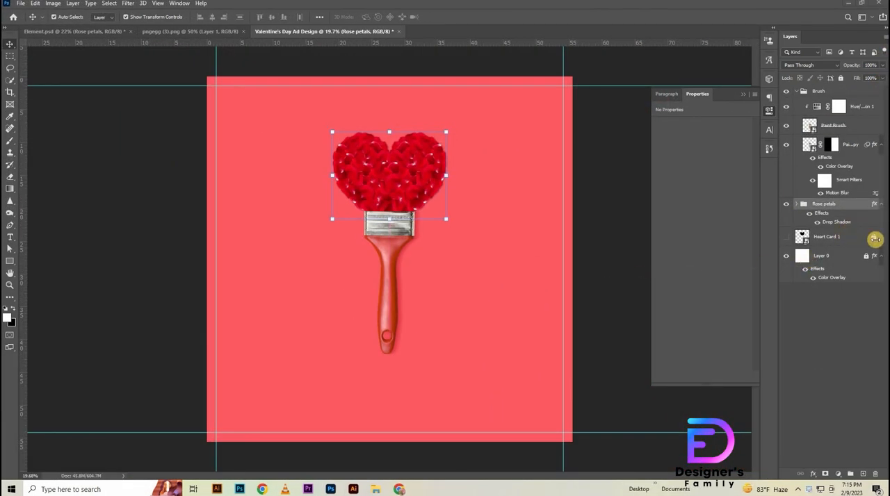
- Unlock the Heart Card 1 layer and delete it
{"action": "left_click", "coordinate": [871, 237]}
{"action": "left_click_drag", "start_coordinate": [869, 238], "coordinate": [840, 227]}
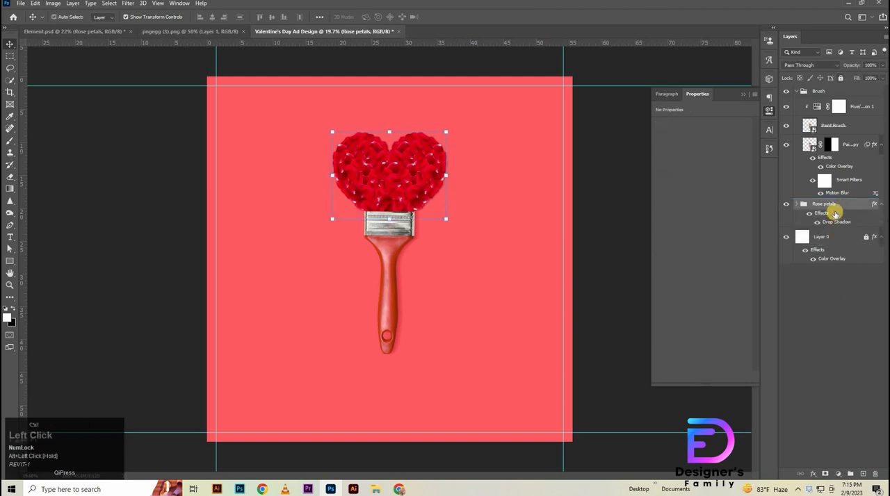
{"action": "key", "text": "ctrl+z"}
{"action": "key", "text": "ctrl+z"}
{"action": "key", "text": "ctrl+z"}
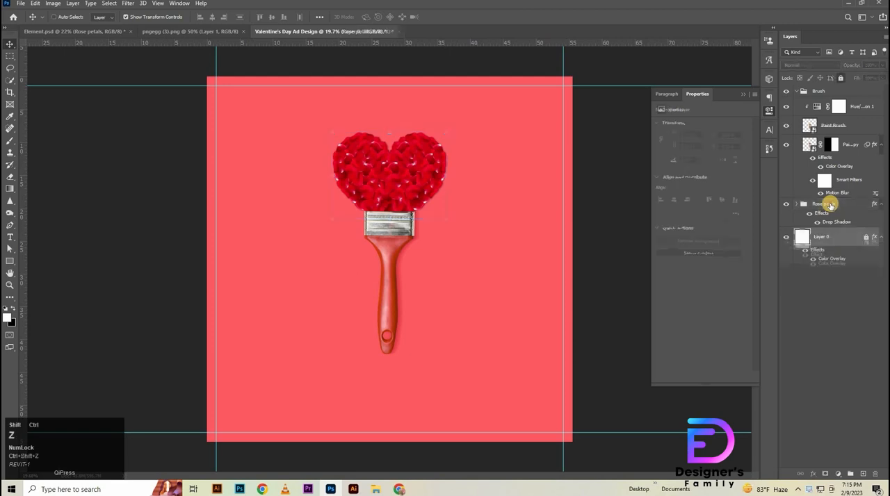
- Duplicate the Rose petals group below the original without its drop shadow and convert the copy to a smart object
{"action": "left_click", "coordinate": [830, 205]}
{"action": "left_click_drag", "start_coordinate": [831, 207], "coordinate": [874, 473]}
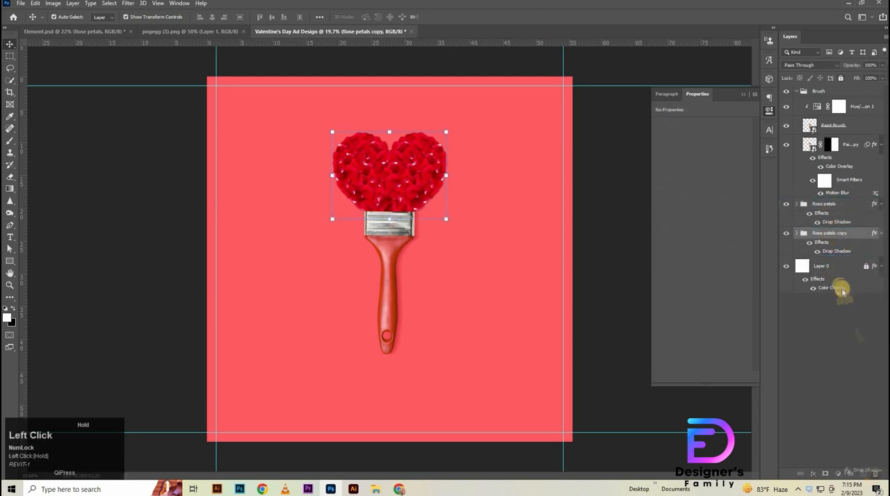
{"action": "right_click", "coordinate": [854, 236]}
{"action": "left_click", "coordinate": [837, 232]}
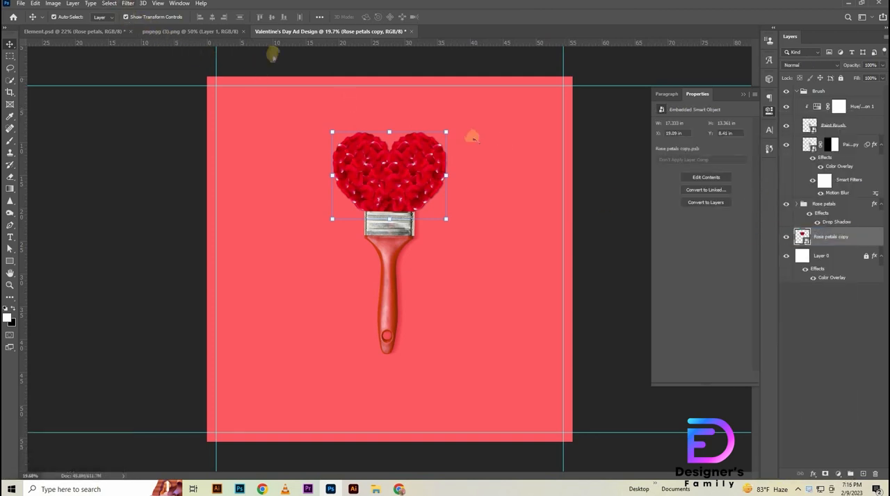
- Add a dark red #ad0011 Color Overlay to the Rose petals copy in Normal mode at 100% opacity
{"action": "double_click", "coordinate": [860, 237]}
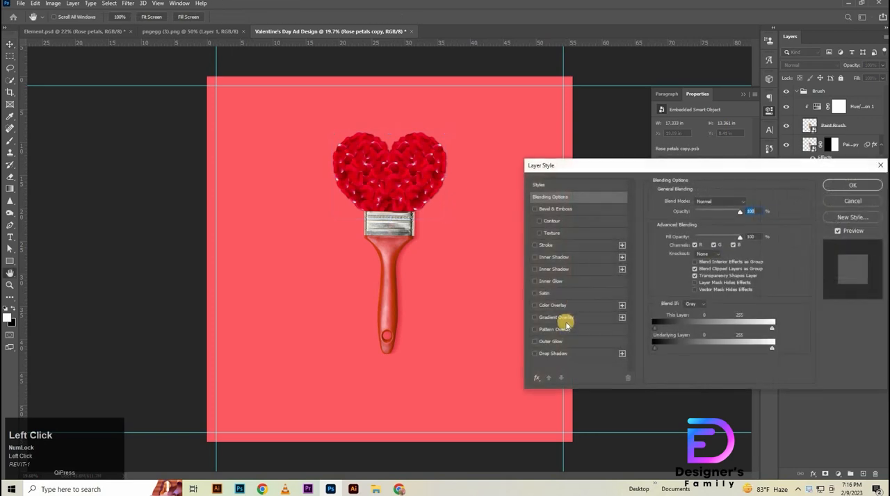
{"action": "left_click", "coordinate": [556, 307]}
{"action": "left_click", "coordinate": [746, 200]}
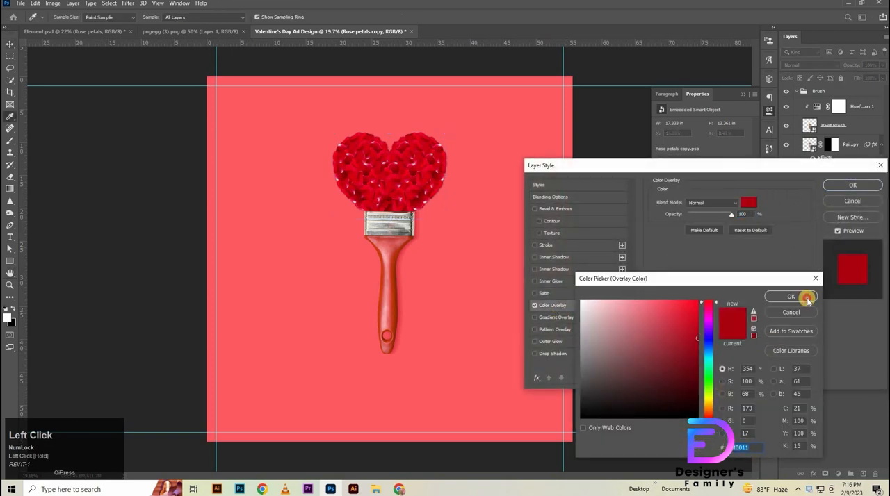
{"action": "left_click", "coordinate": [800, 296]}
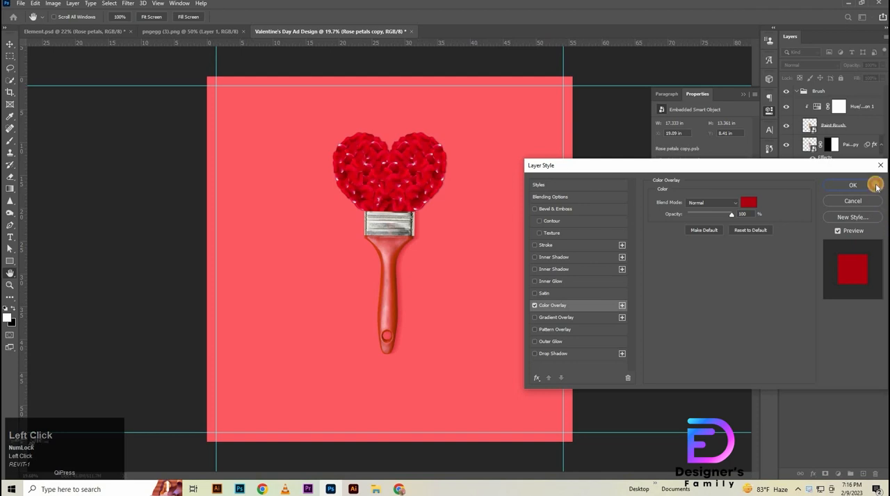
{"action": "left_click", "coordinate": [875, 187]}
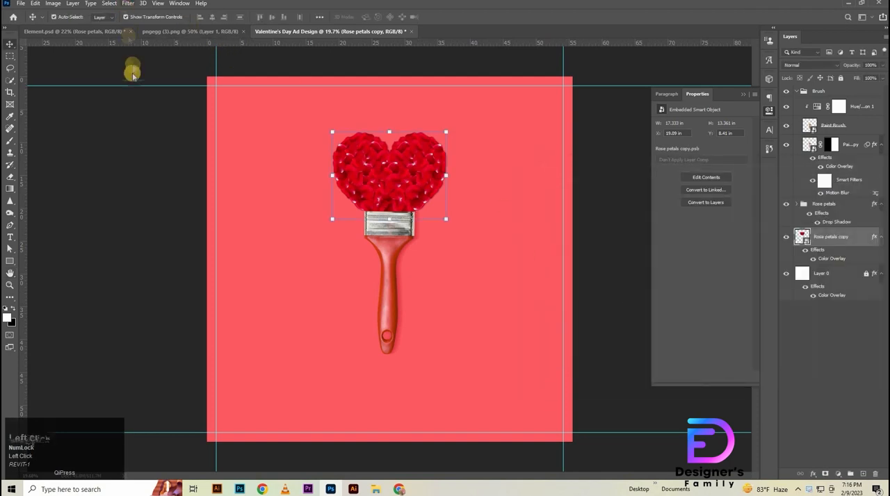
- Apply a Motion Blur to the Rose petals copy with angle 0° and distance 120 pixels
{"action": "left_click", "coordinate": [128, 3]}
{"action": "mouse_move", "coordinate": [173, 108]}
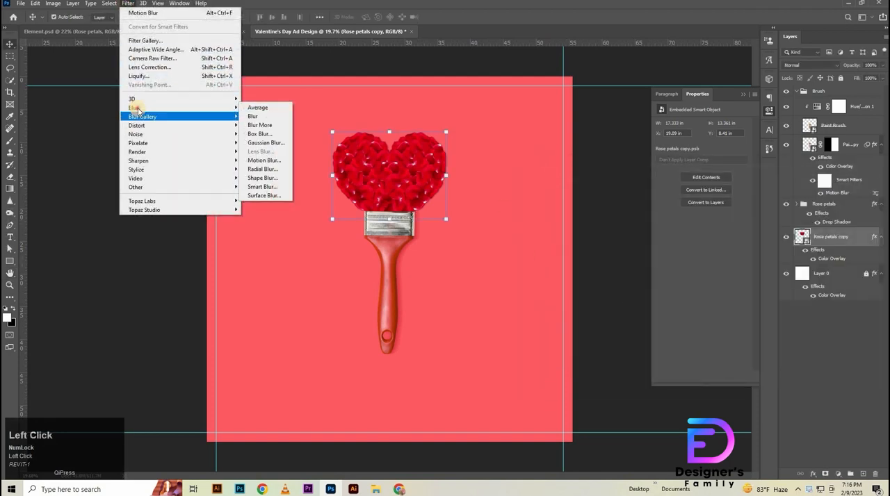
{"action": "left_click", "coordinate": [268, 160]}
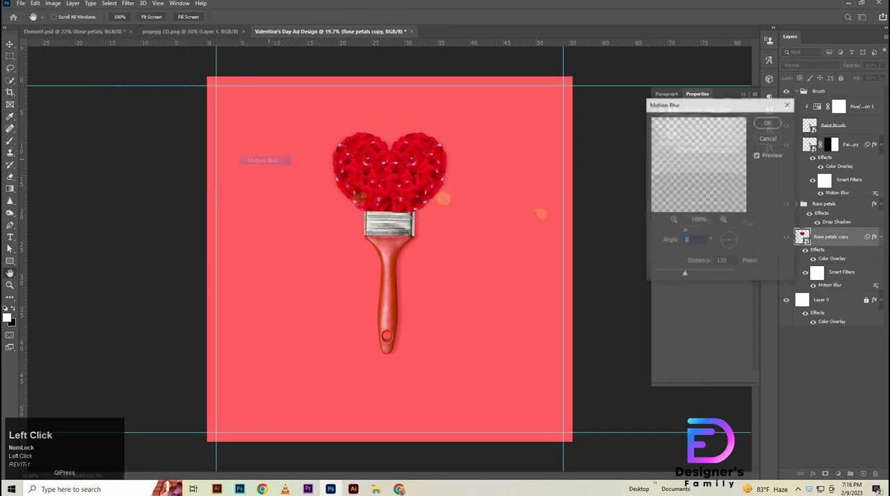
{"action": "left_click", "coordinate": [770, 123]}
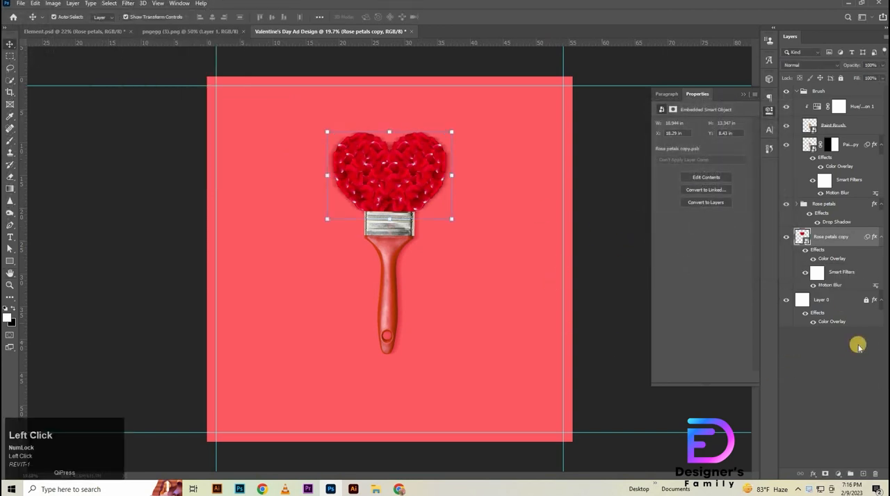
- Add a layer mask to the Rose petals copy and fade out its left half with a horizontal black-to-white gradient
{"action": "left_click", "coordinate": [825, 476]}
{"action": "left_click", "coordinate": [15, 188]}
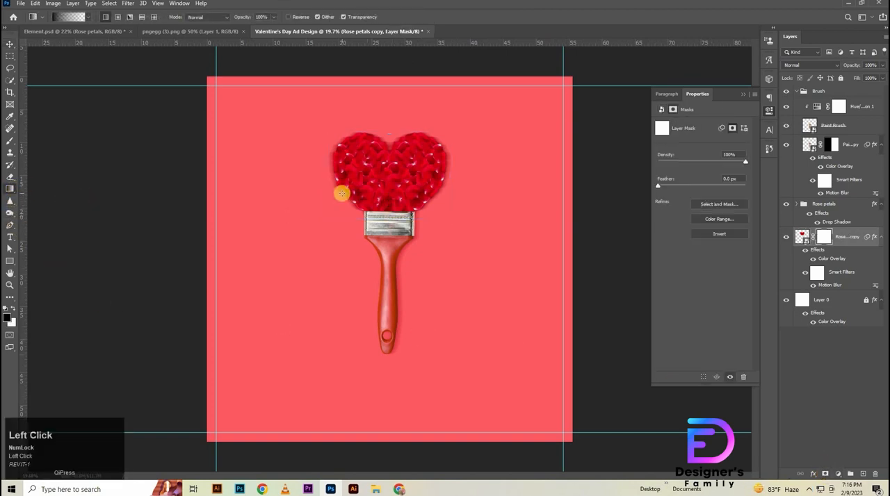
{"action": "left_click", "coordinate": [785, 205]}
{"action": "left_click", "coordinate": [785, 205]}
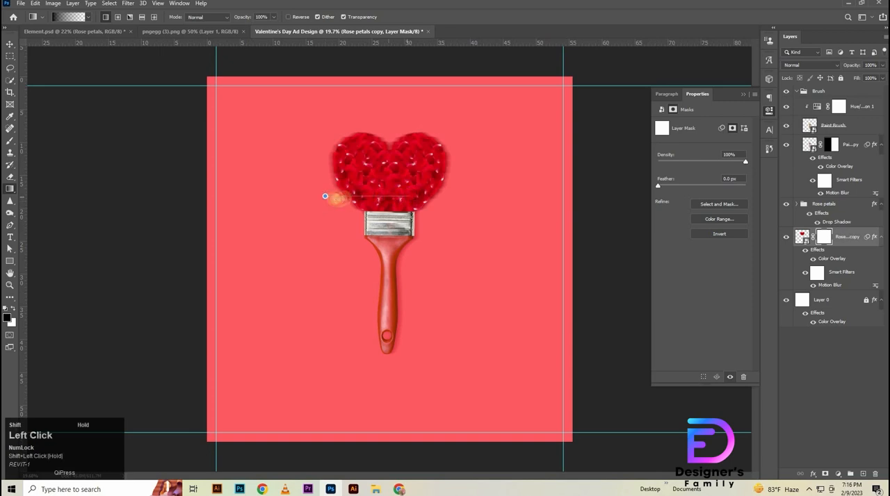
{"action": "left_click_drag", "start_coordinate": [329, 199], "coordinate": [427, 198]}
{"action": "left_click_drag", "start_coordinate": [326, 199], "coordinate": [432, 204]}
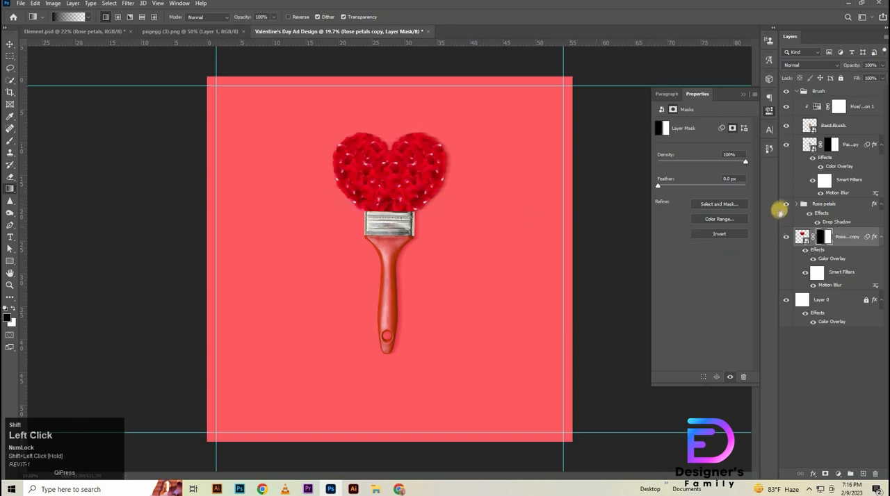
{"action": "left_click", "coordinate": [784, 205]}
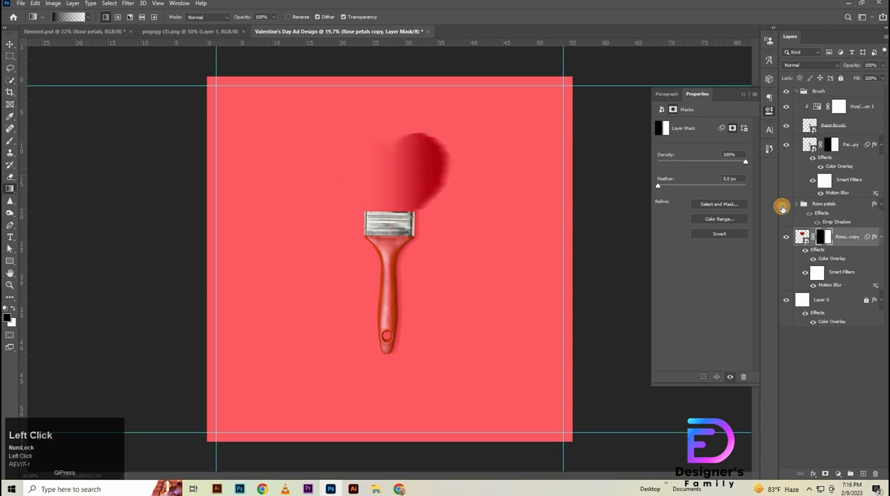
{"action": "left_click", "coordinate": [783, 207]}
{"action": "left_click", "coordinate": [785, 206]}
{"action": "left_click", "coordinate": [786, 207]}
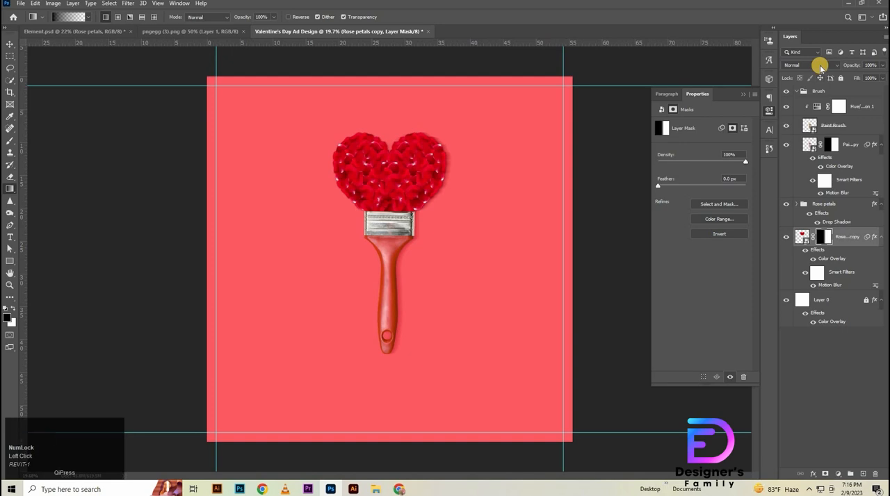
- Set the Rose petals copy to Overlay blend mode with 70% opacity
{"action": "left_click", "coordinate": [819, 65]}
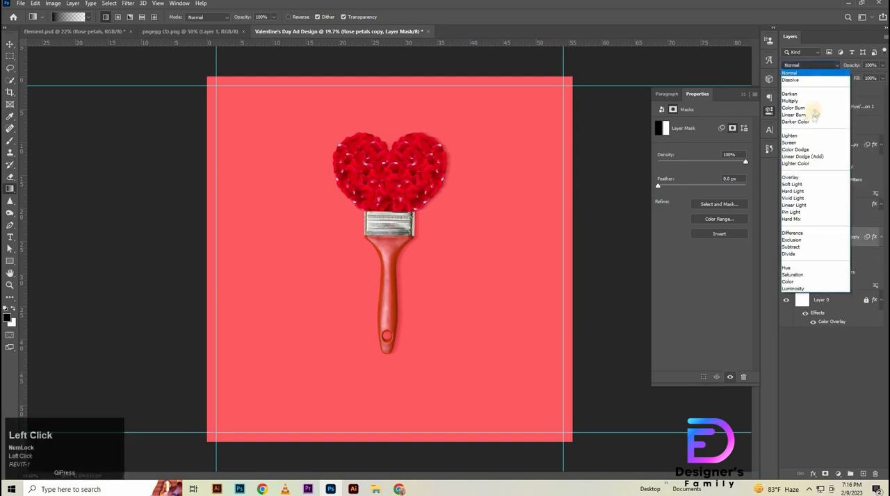
{"action": "left_click", "coordinate": [808, 180]}
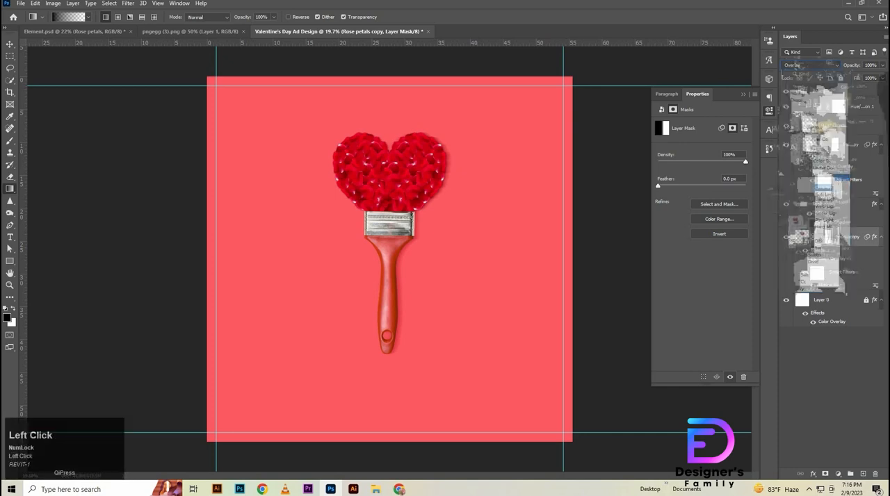
{"action": "left_click_drag", "start_coordinate": [865, 65], "coordinate": [826, 78]}
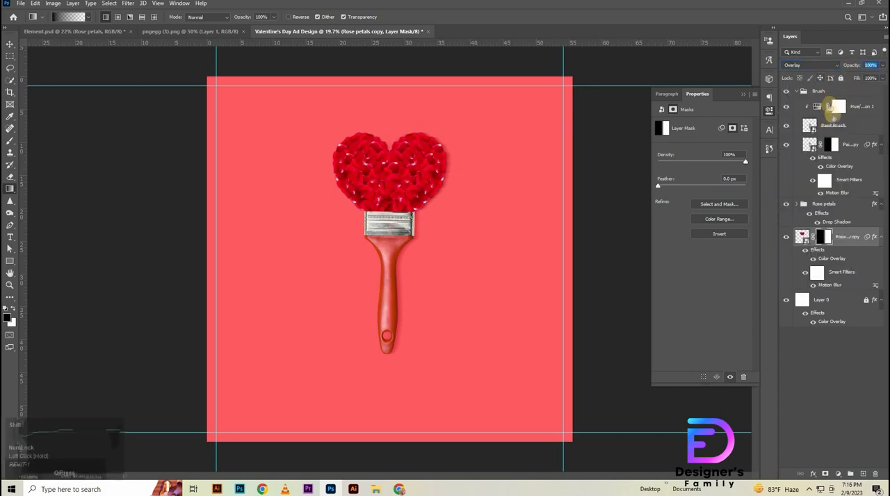
{"action": "key", "text": "shift+Down"}
{"action": "key", "text": "shift+Down"}
{"action": "key", "text": "shift+Down"}
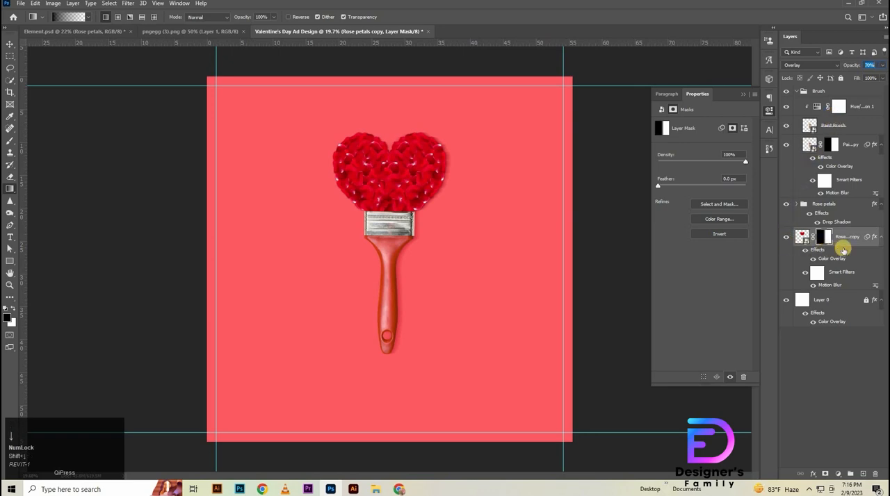
- Nudge the Rose petals copy to the right as the heart's shadow and check it by toggling layer visibility
{"action": "left_click", "coordinate": [10, 45]}
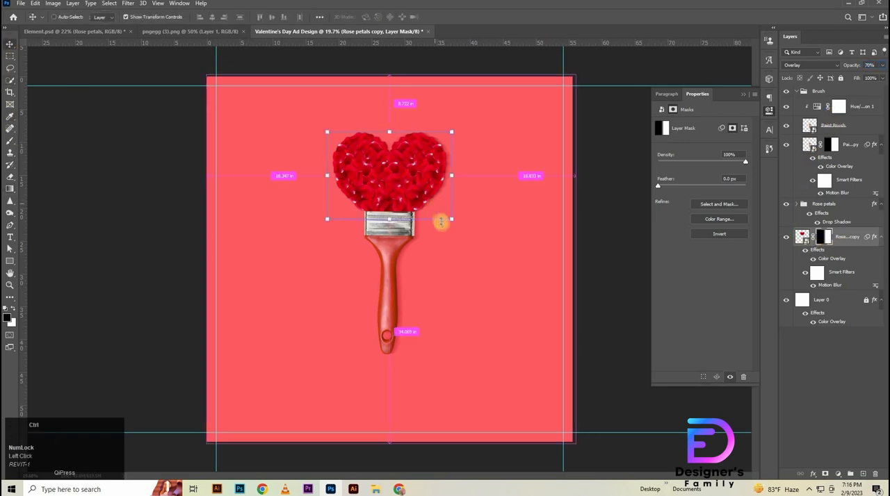
{"action": "key", "text": "ctrl+t"}
{"action": "key", "text": "shift+Right"}
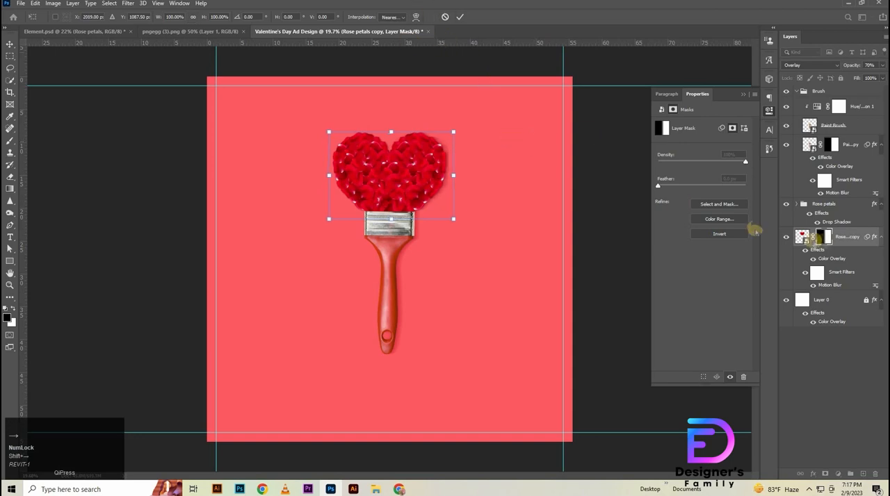
{"action": "left_click", "coordinate": [802, 235]}
{"action": "left_click", "coordinate": [786, 206]}
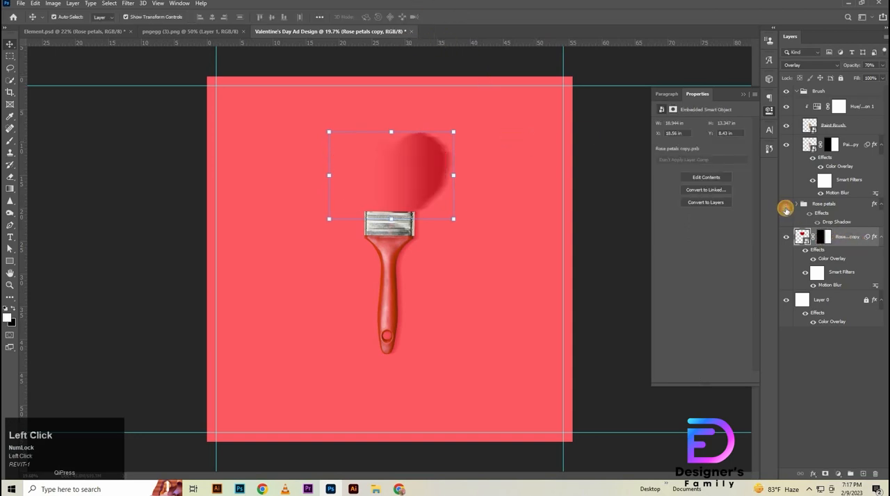
{"action": "left_click", "coordinate": [786, 205]}
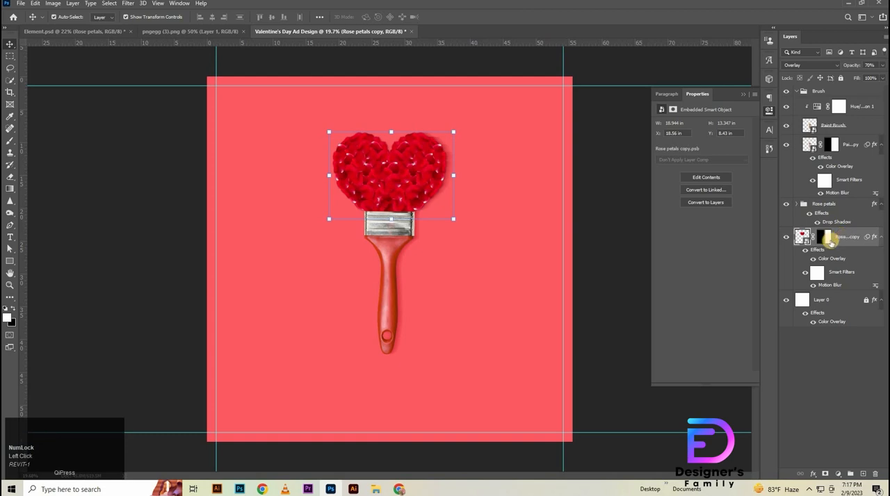
{"action": "left_click", "coordinate": [786, 240]}
{"action": "left_click", "coordinate": [786, 240]}
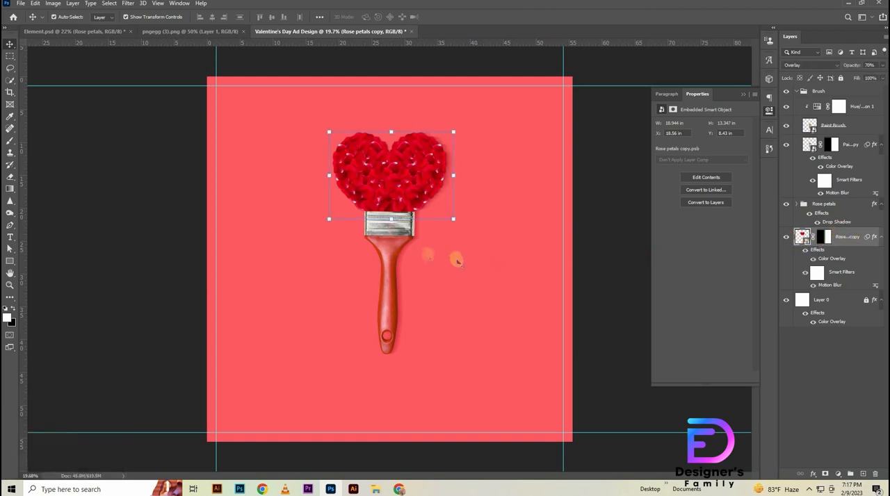
- Match the heart shadow to the brush shadow by setting the Rose petals copy opacity to 80%
{"action": "left_click", "coordinate": [393, 242]}
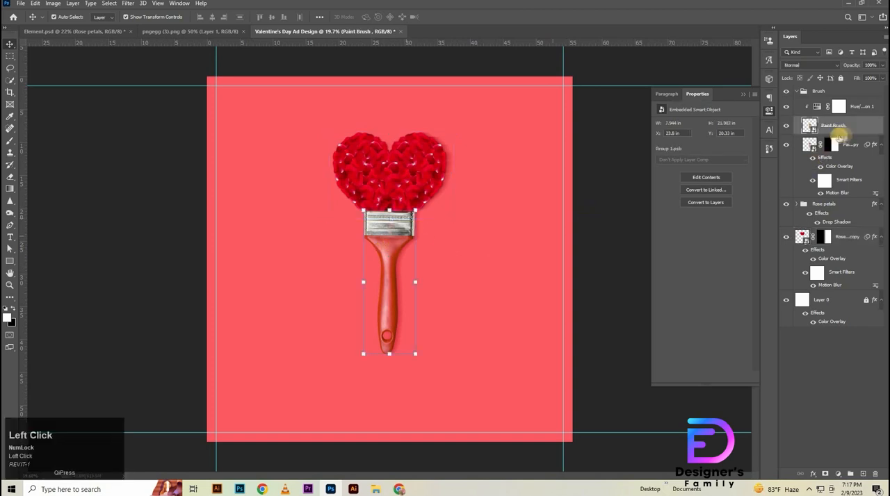
{"action": "left_click", "coordinate": [854, 146]}
{"action": "left_click", "coordinate": [856, 235]}
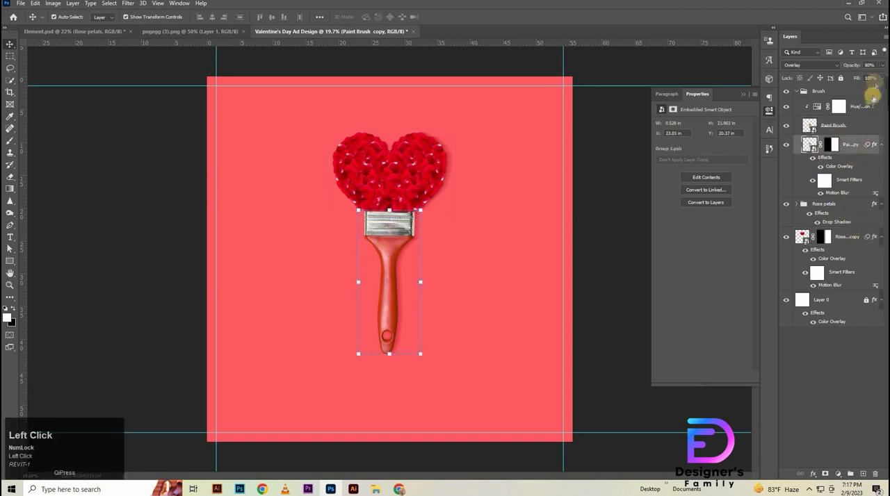
{"action": "left_click", "coordinate": [844, 69]}
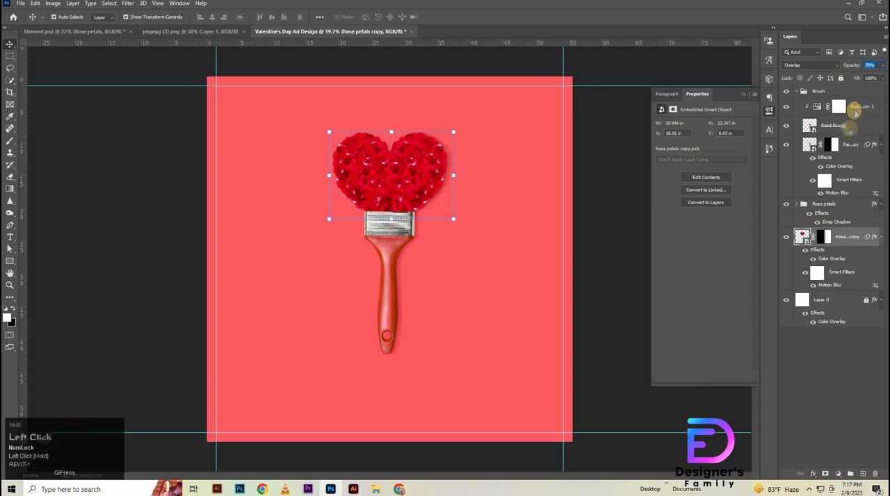
{"action": "key", "text": "shift+Up"}
- Nudge the Rose petals copy slightly to the right to extend the heart's shadow, and deselect it
{"action": "left_click", "coordinate": [843, 236]}
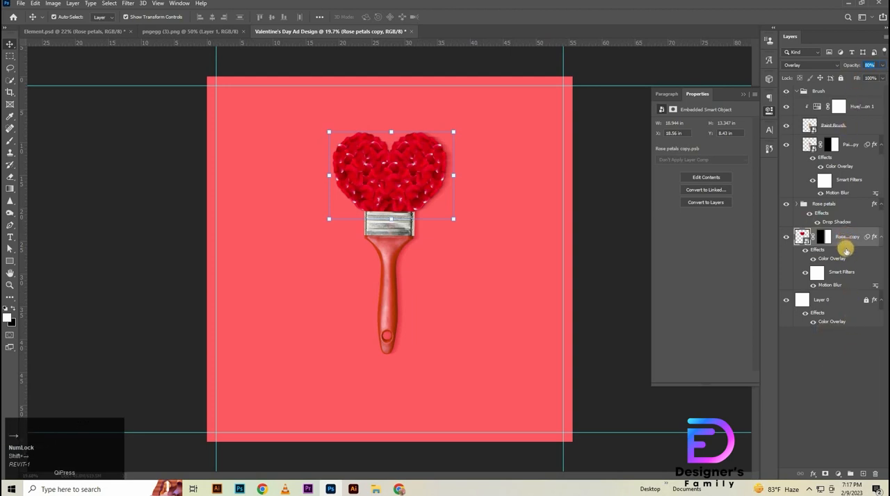
{"action": "left_click", "coordinate": [836, 399]}
{"action": "left_click", "coordinate": [856, 242]}
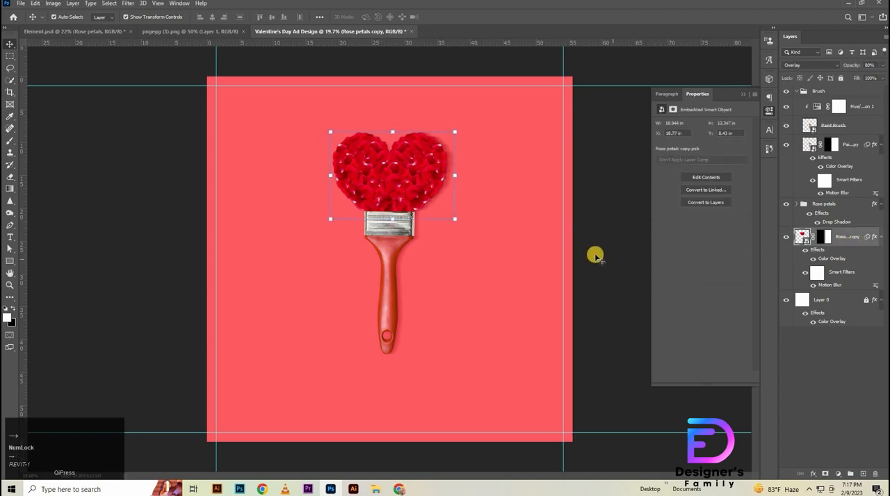
{"action": "key", "text": "Left"}
{"action": "left_click", "coordinate": [609, 287]}
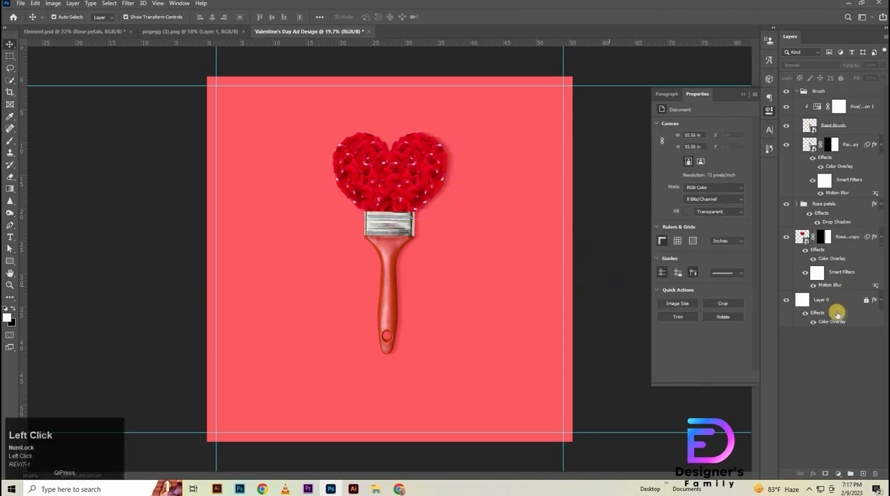
- Add a new layer above Layer 0 and paint one soft white glow behind the heart with a 3200 px brush
{"action": "left_click", "coordinate": [842, 307]}
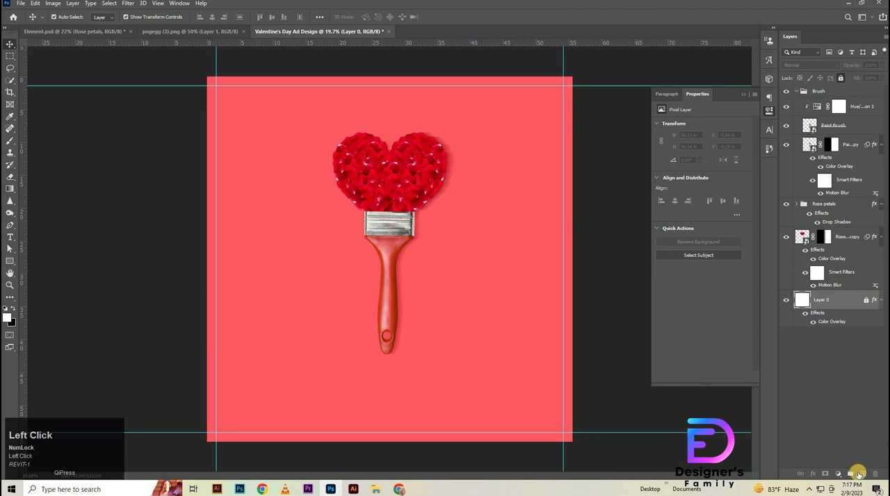
{"action": "key", "text": "ctrl+shift+alt+n"}
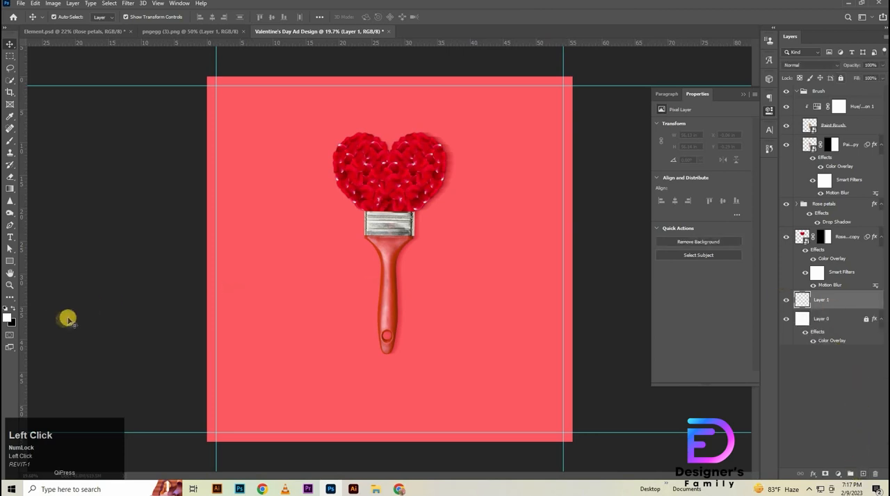
{"action": "right_click", "coordinate": [9, 141]}
{"action": "left_click", "coordinate": [49, 141]}
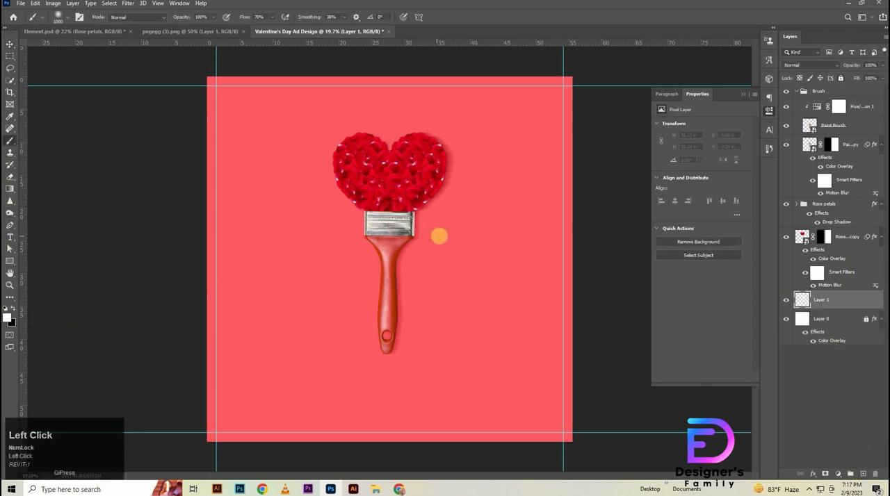
{"action": "key", "text": "bracketright"}
{"action": "key", "text": "bracketright"}
{"action": "key", "text": "bracketright"}
{"action": "key", "text": "bracketright"}
{"action": "key", "text": "bracketright"}
{"action": "key", "text": "bracketright"}
{"action": "key", "text": "bracketright"}
{"action": "key", "text": "bracketright"}
{"action": "key", "text": "bracketright"}
{"action": "key", "text": "bracketright"}
{"action": "key", "text": "bracketright"}
{"action": "key", "text": "bracketright"}
{"action": "key", "text": "bracketright"}
{"action": "key", "text": "bracketright"}
{"action": "key", "text": "bracketright"}
{"action": "key", "text": "bracketright"}
{"action": "key", "text": "bracketright"}
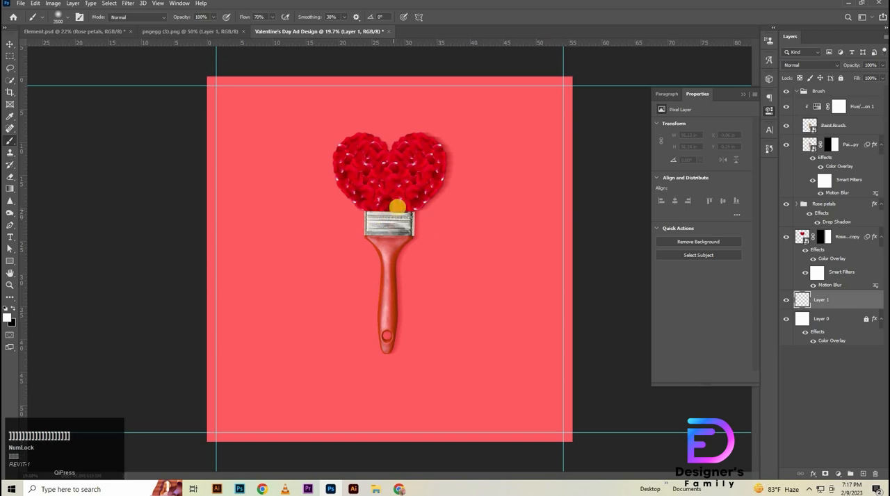
{"action": "key", "text": "bracketleft"}
{"action": "key", "text": "bracketleft"}
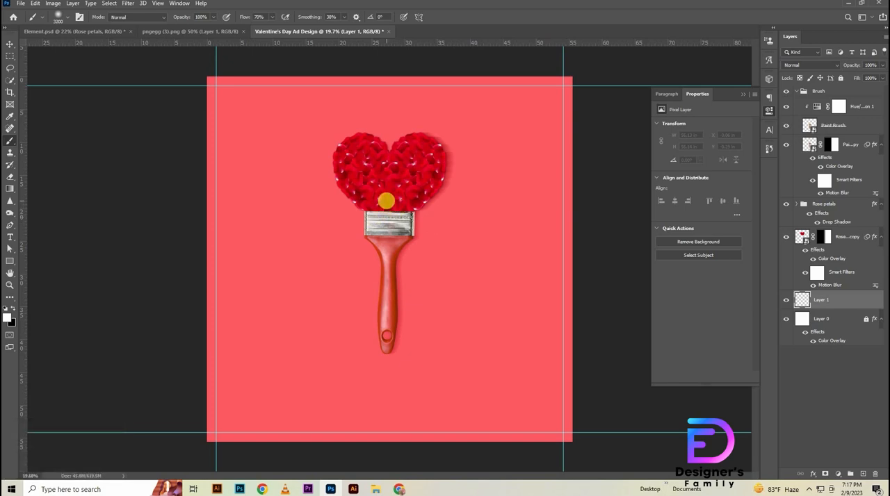
{"action": "left_click", "coordinate": [388, 203]}
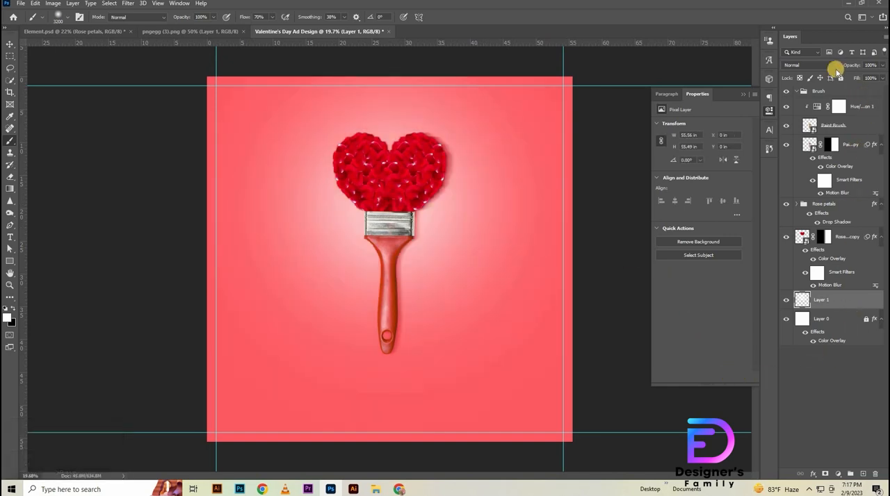
- Set the opacity of the white glow layer, Layer 1, to 70%
{"action": "left_click", "coordinate": [868, 65]}
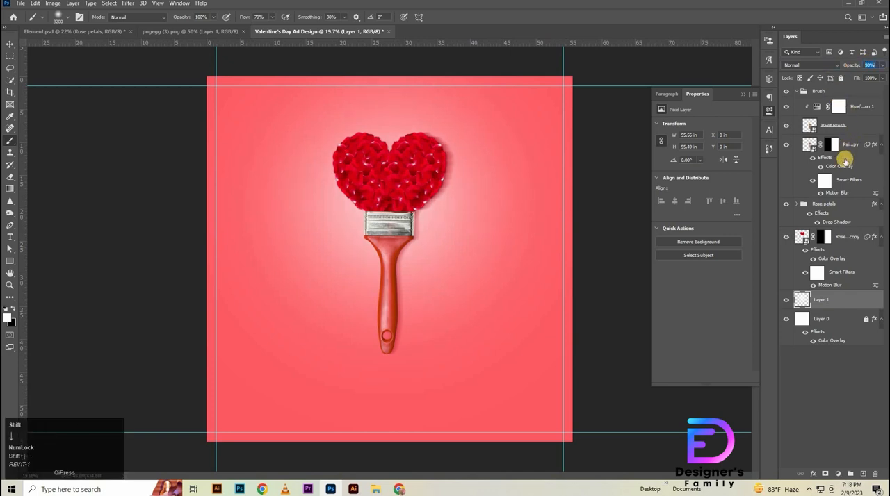
{"action": "key", "text": "shift+Down"}
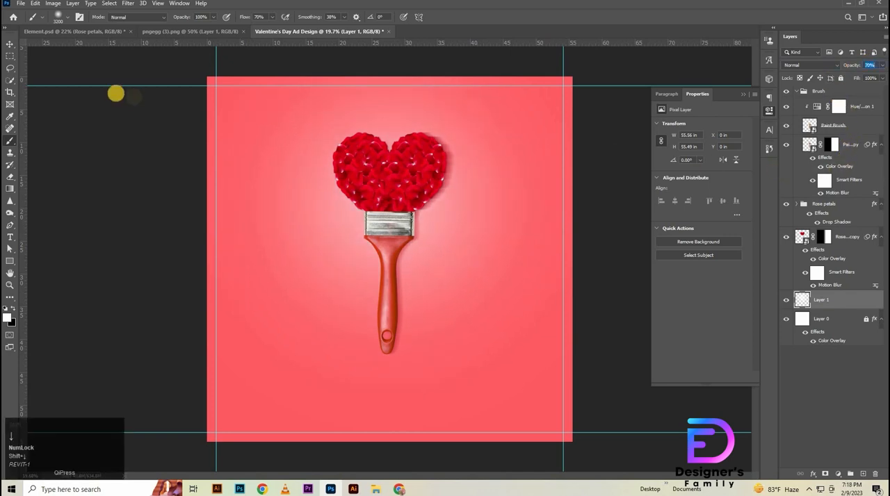
{"action": "left_click", "coordinate": [14, 42]}
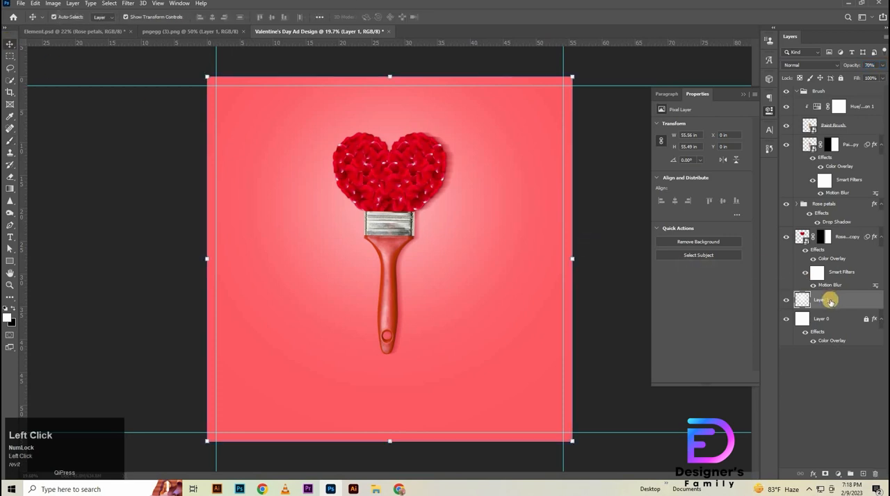
- Free-transform the glow on Layer 1 upward to a centre Y of 1787.50 px and apply it
{"action": "key", "text": "ctrl+t"}
{"action": "key", "text": "shift+Up"}
{"action": "key", "text": "shift+Up"}
{"action": "key", "text": "shift+Up"}
{"action": "key", "text": "shift+Up"}
{"action": "key", "text": "shift+Up"}
{"action": "key", "text": "shift+Up"}
{"action": "key", "text": "shift+Up"}
{"action": "key", "text": "shift+Up"}
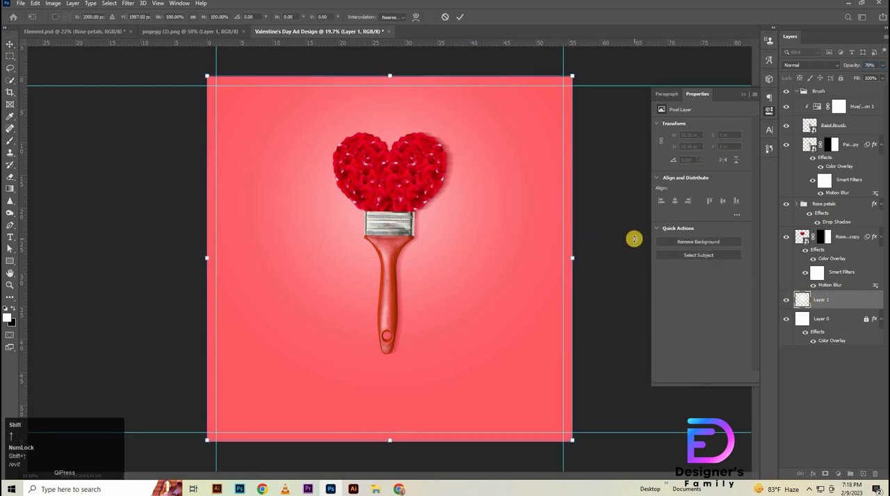
{"action": "key", "text": "shift+Up"}
{"action": "key", "text": "shift+Up"}
{"action": "key", "text": "shift+Up"}
{"action": "key", "text": "shift+Up"}
{"action": "key", "text": "shift+Up"}
{"action": "key", "text": "shift+Up"}
{"action": "key", "text": "shift+Up"}
{"action": "key", "text": "shift+Up"}
{"action": "key", "text": "shift+Up"}
{"action": "key", "text": "shift+Up"}
{"action": "key", "text": "shift+Up"}
{"action": "key", "text": "shift+Up"}
{"action": "key", "text": "shift+Up"}
{"action": "key", "text": "shift+Up"}
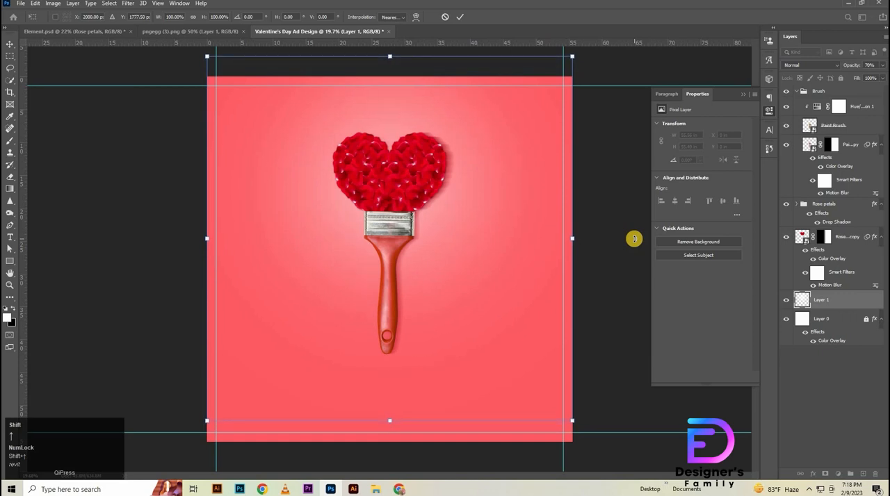
{"action": "key", "text": "shift+Down"}
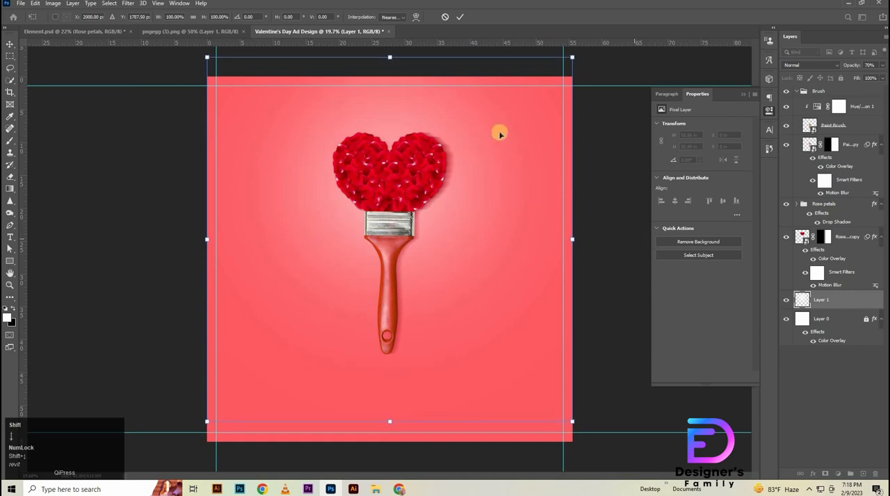
{"action": "left_click", "coordinate": [462, 18]}
{"action": "left_click", "coordinate": [843, 301]}
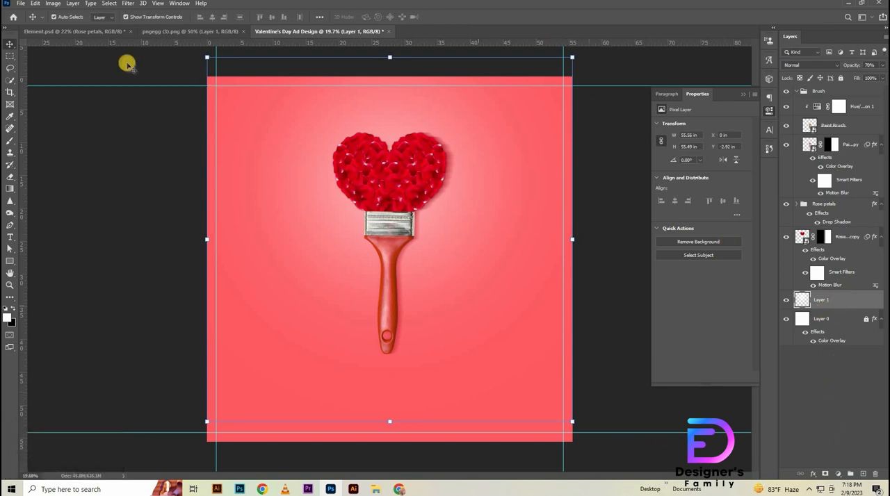
- Bring the loose rose petals from pngegg (3).png into the ad design and place their layer above the Brush group
{"action": "left_click", "coordinate": [186, 31]}
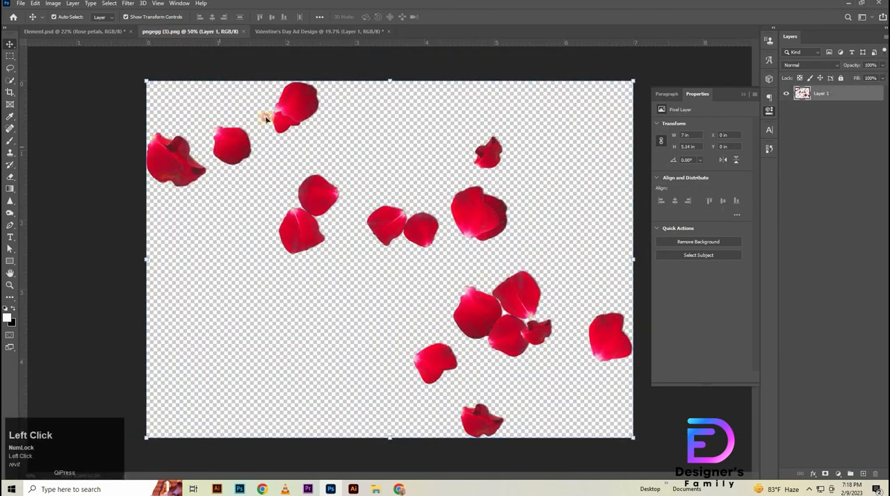
{"action": "left_click_drag", "start_coordinate": [266, 119], "coordinate": [391, 151]}
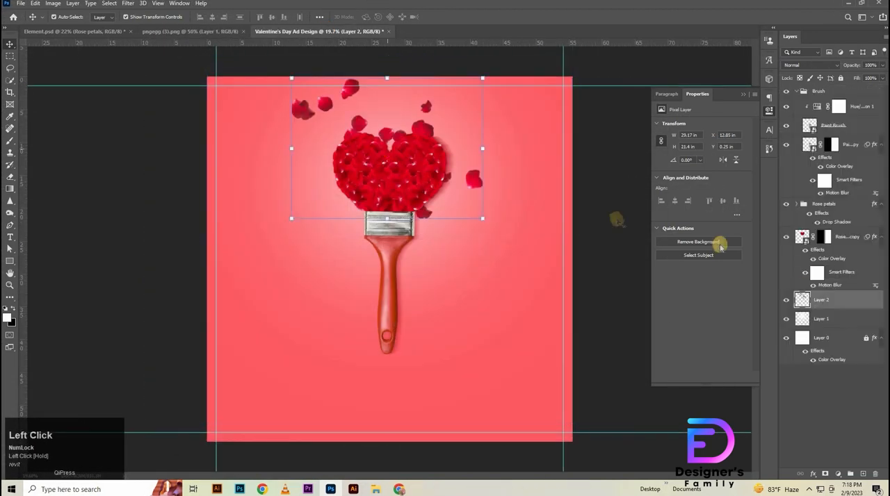
{"action": "mouse_move", "coordinate": [851, 226]}
{"action": "left_mouse_down"}
{"action": "mouse_move", "coordinate": [839, 90]}
{"action": "mouse_move", "coordinate": [797, 112]}
{"action": "left_mouse_up"}
{"action": "left_click", "coordinate": [796, 109]}
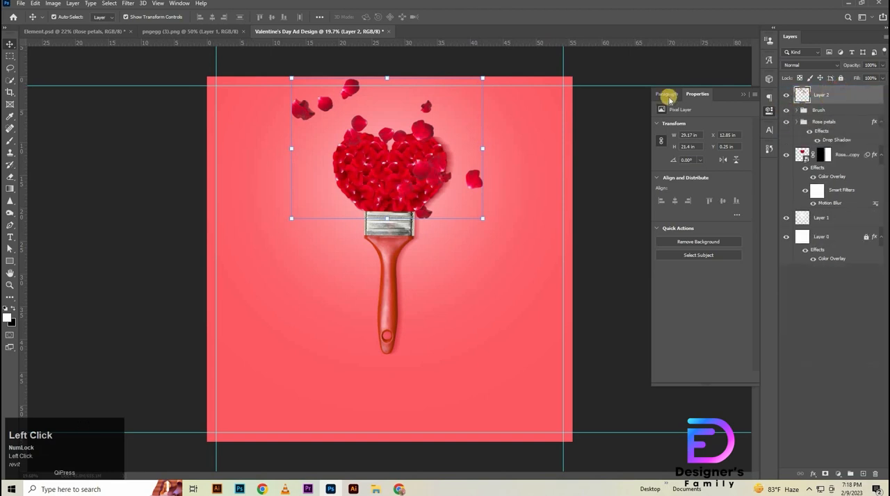
- Lock the glow on Layer 1 and move the loose petals down beside the brush handle
{"action": "left_click", "coordinate": [826, 216]}
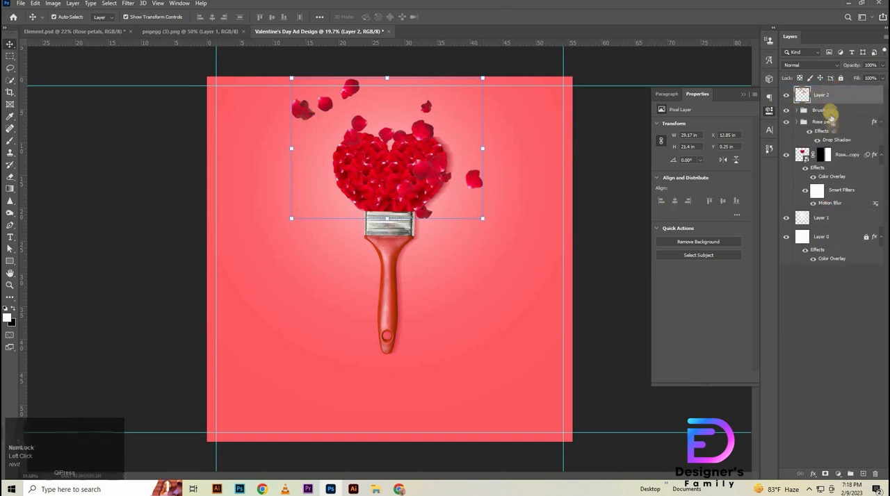
{"action": "left_click", "coordinate": [840, 78]}
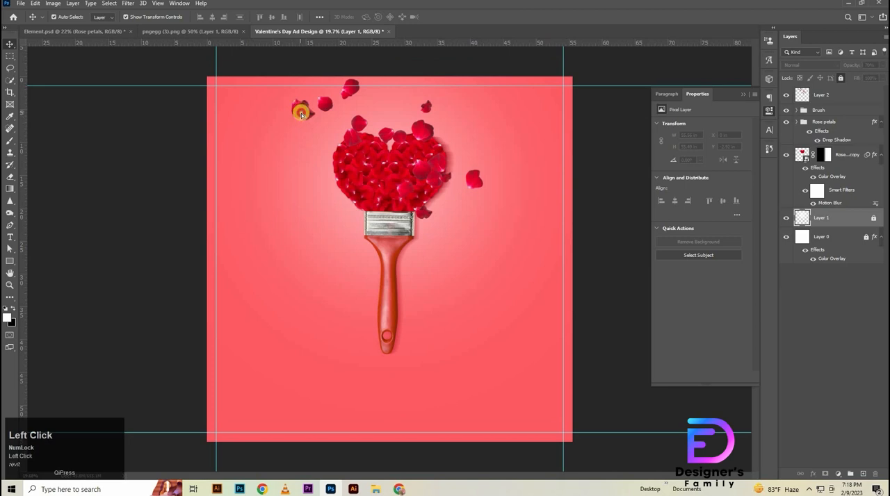
{"action": "mouse_move", "coordinate": [300, 113]}
{"action": "left_mouse_down"}
{"action": "mouse_move", "coordinate": [355, 247]}
{"action": "mouse_move", "coordinate": [382, 249]}
{"action": "left_mouse_up"}
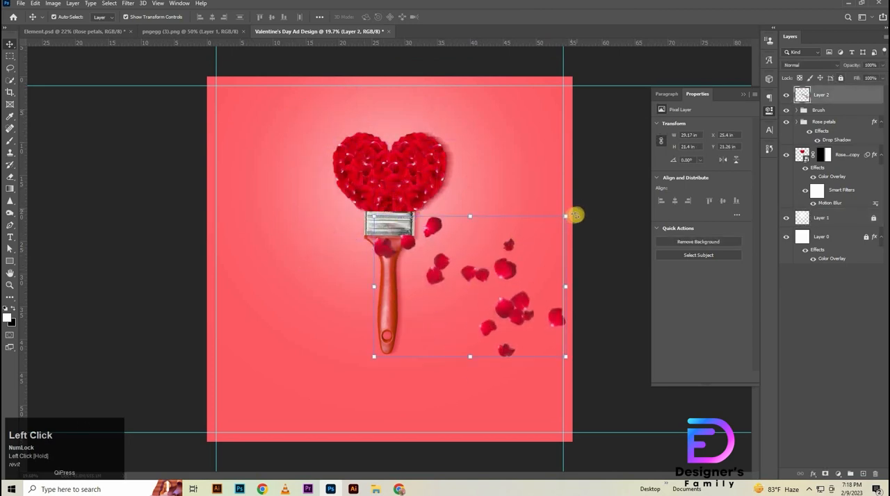
- Rotate the loose petals about 58°, scale them to about 67% and place them to the right of the heart
{"action": "left_click_drag", "start_coordinate": [581, 234], "coordinate": [549, 318]}
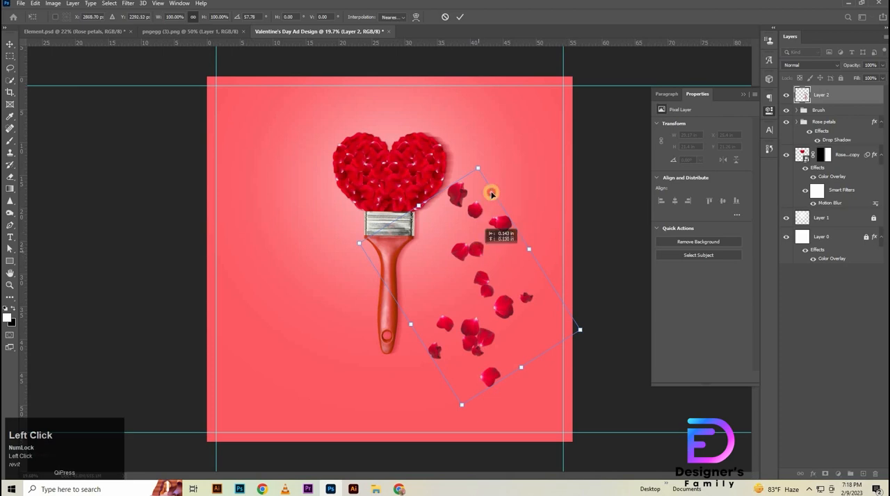
{"action": "left_click_drag", "start_coordinate": [490, 192], "coordinate": [491, 136]}
{"action": "left_click_drag", "start_coordinate": [495, 193], "coordinate": [494, 190]}
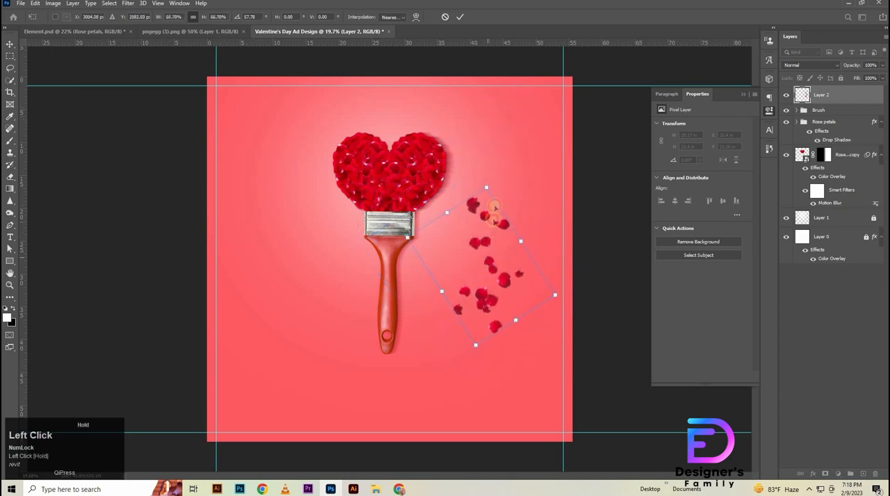
{"action": "left_click_drag", "start_coordinate": [485, 264], "coordinate": [495, 184]}
{"action": "left_click", "coordinate": [461, 19]}
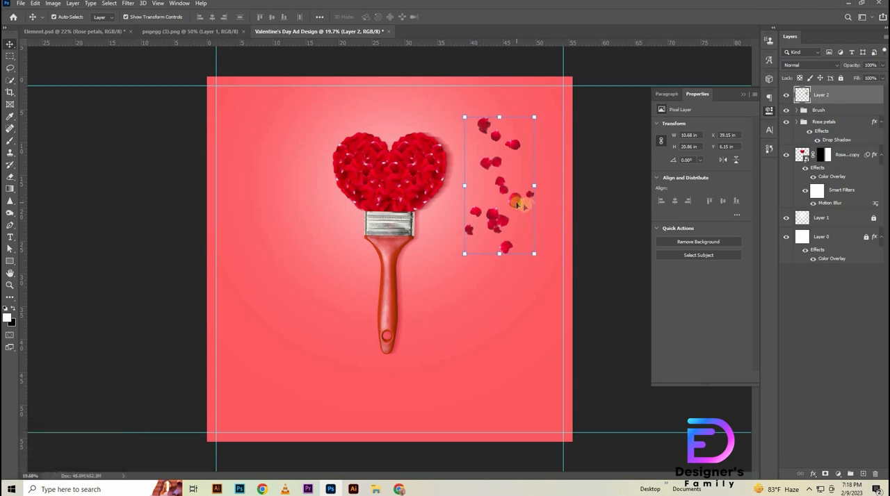
- Move the loose petals above the heart so they overlap its top, and enlarge them to about 112%
{"action": "left_click", "coordinate": [521, 203]}
{"action": "left_click_drag", "start_coordinate": [486, 189], "coordinate": [400, 150]}
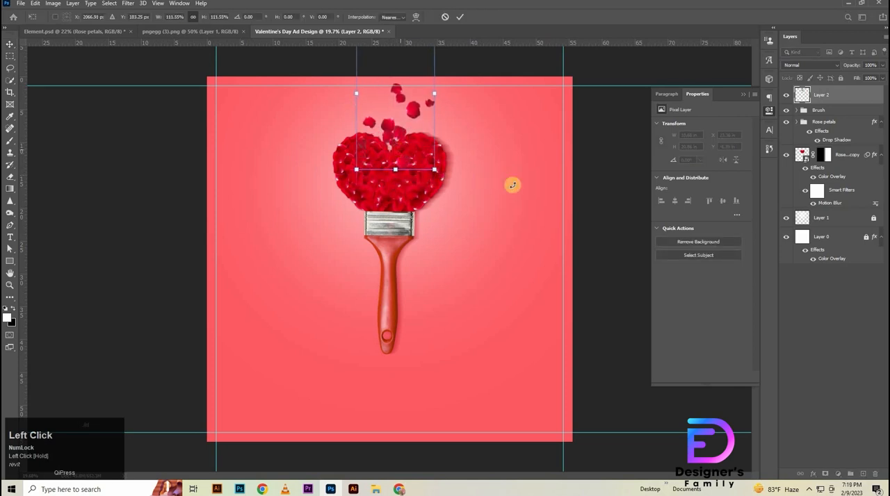
{"action": "key", "text": "ctrl+a"}
{"action": "left_click", "coordinate": [466, 19]}
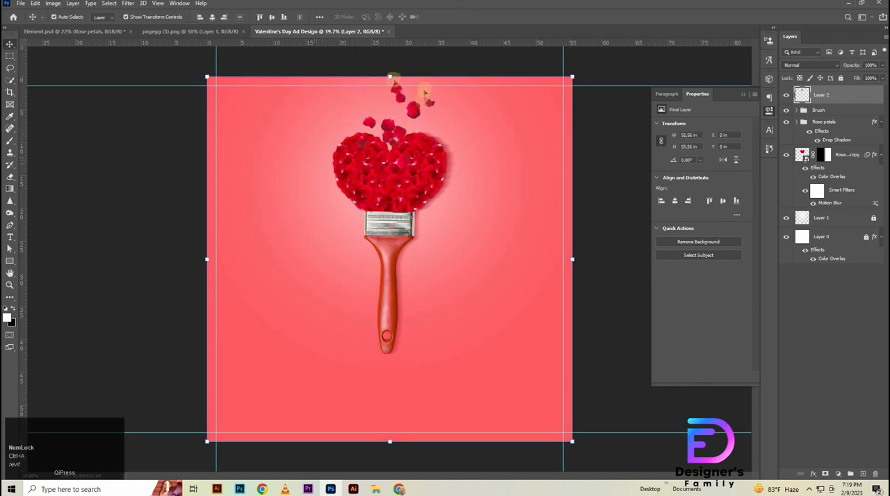
- Centre the loose petals horizontally on the canvas and clear the selection
{"action": "left_click", "coordinate": [216, 20]}
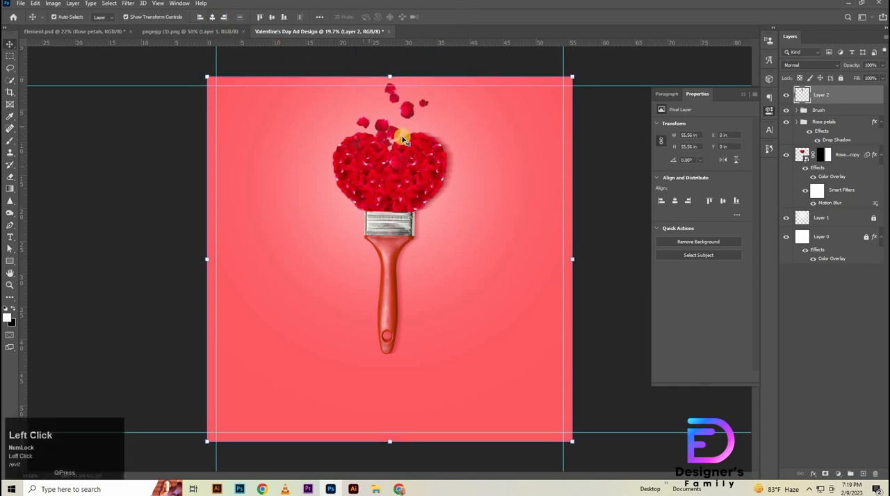
{"action": "key", "text": "ctrl"}
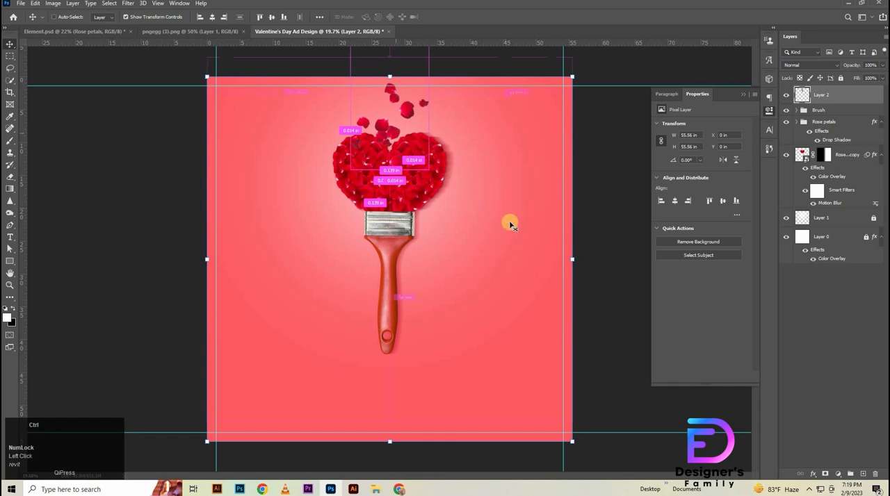
{"action": "left_click", "coordinate": [530, 177], "text": "ctrl"}
- Shift the loose petals above the heart slightly right to X 23.38 in
{"action": "left_click", "coordinate": [408, 111]}
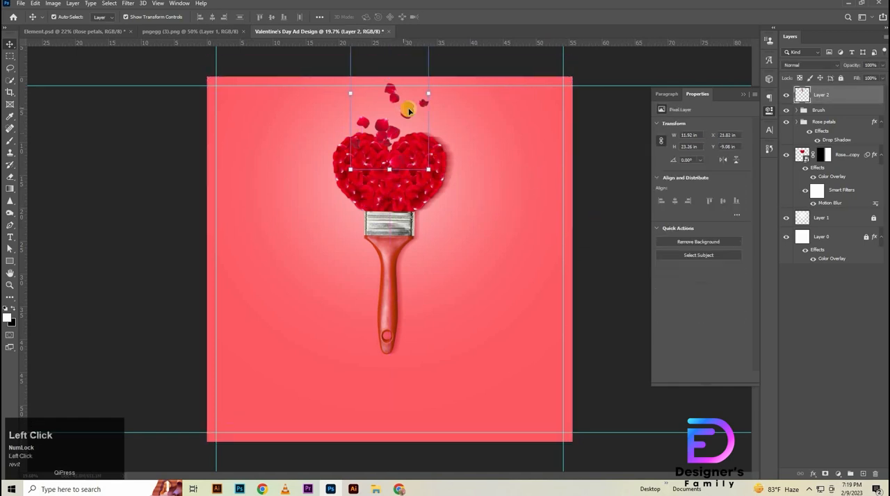
{"action": "left_click_drag", "start_coordinate": [421, 111], "coordinate": [419, 111]}
{"action": "left_click", "coordinate": [415, 111]}
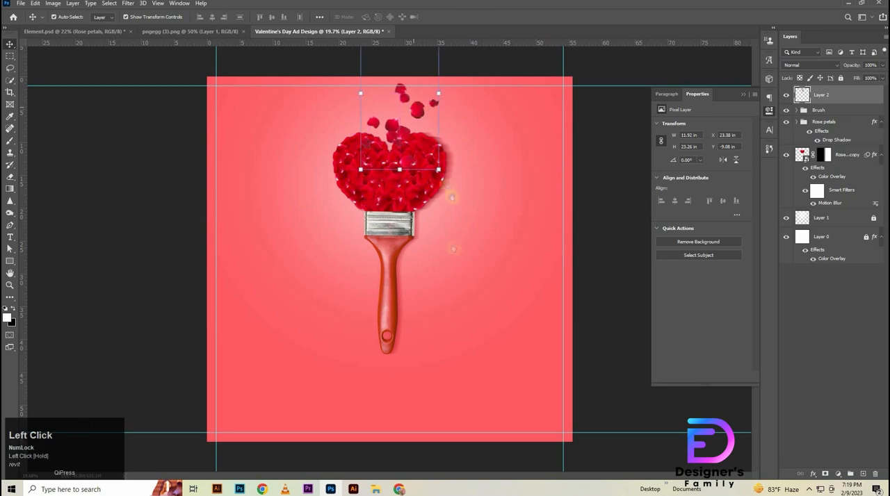
{"action": "key", "text": "space"}
- Move the brush, the rose-petal heart and its shadow layer together straight down to Y 1973.50 px
{"action": "left_click", "coordinate": [837, 111]}
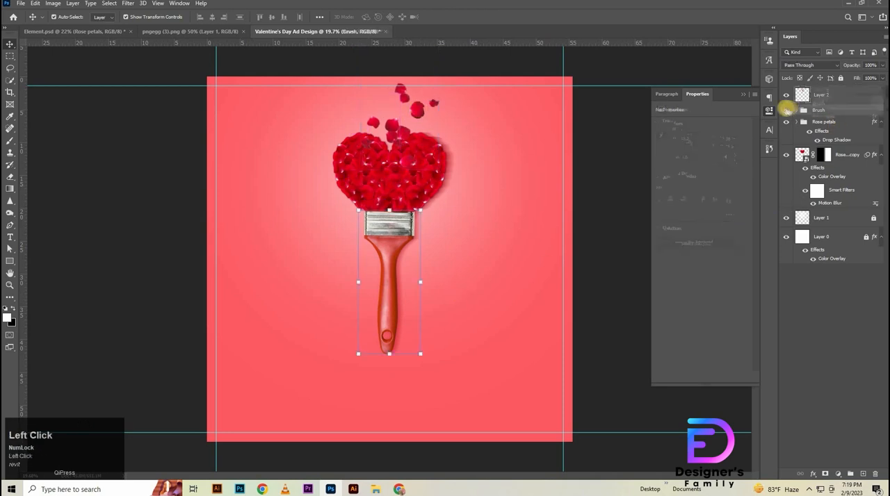
{"action": "left_click", "coordinate": [786, 111]}
{"action": "left_click", "coordinate": [786, 110]}
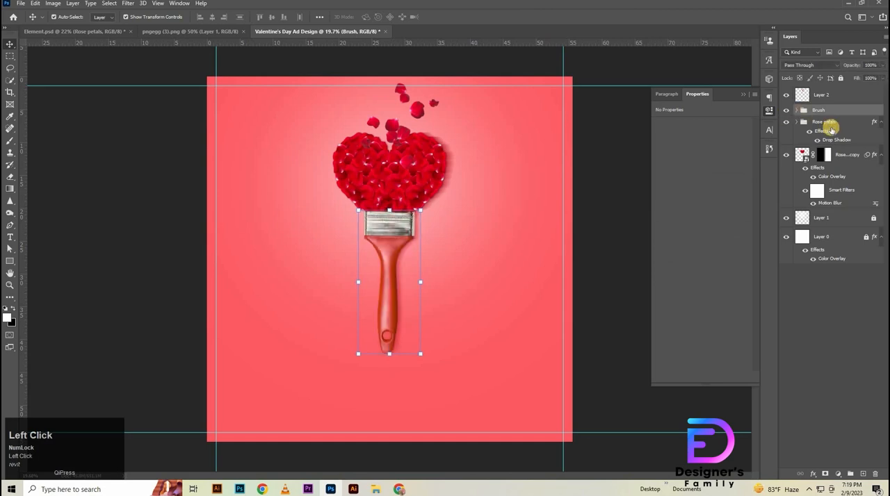
{"action": "left_click", "coordinate": [847, 181], "text": "shift"}
{"action": "key", "text": "ctrl+t"}
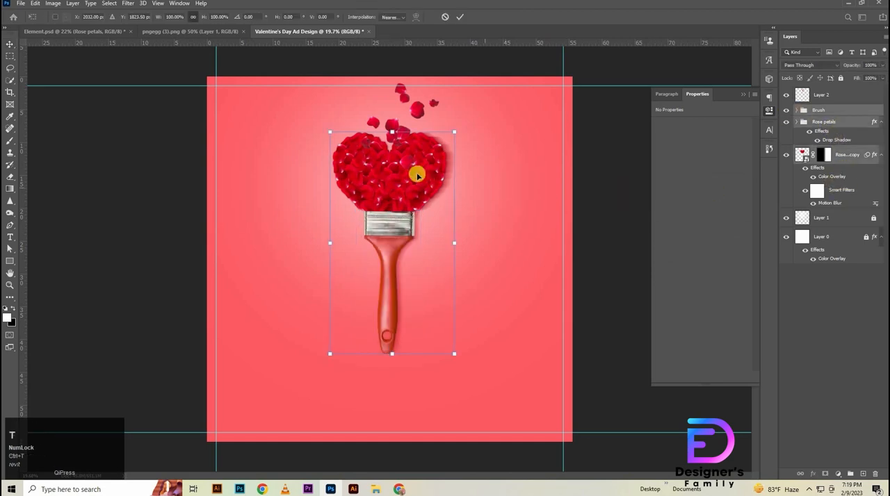
{"action": "left_click_drag", "start_coordinate": [413, 181], "coordinate": [409, 189]}
{"action": "key", "text": "ctrl+z"}
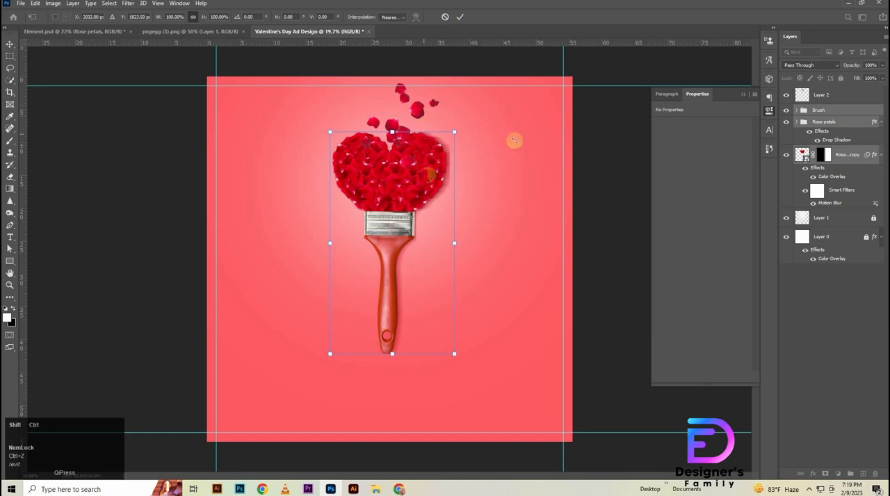
{"action": "key", "text": "shift+Down"}
{"action": "key", "text": "shift+Down"}
{"action": "key", "text": "shift+Down"}
{"action": "key", "text": "shift+Down"}
{"action": "key", "text": "shift+Down"}
{"action": "key", "text": "shift+Down"}
{"action": "key", "text": "shift+Down"}
{"action": "key", "text": "shift+Down"}
{"action": "key", "text": "shift+Down"}
{"action": "key", "text": "shift+Down"}
{"action": "key", "text": "shift+Down"}
{"action": "key", "text": "shift+Down"}
{"action": "key", "text": "shift+Down"}
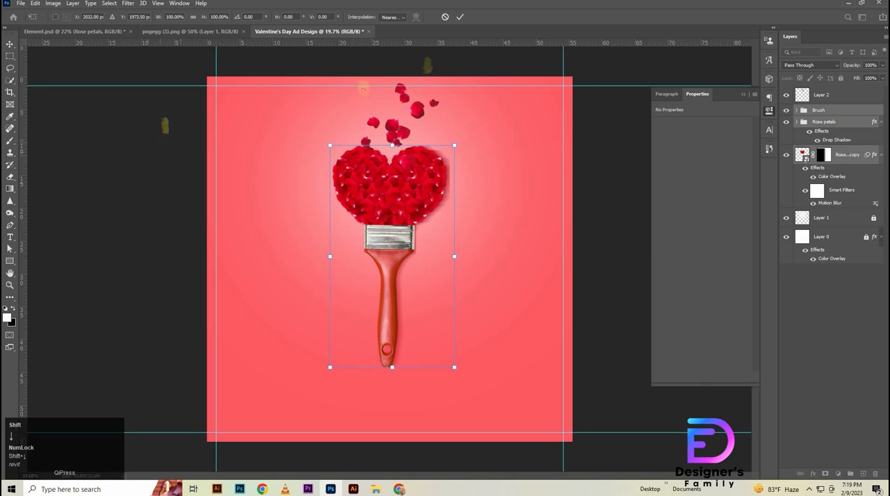
{"action": "left_click", "coordinate": [460, 16]}
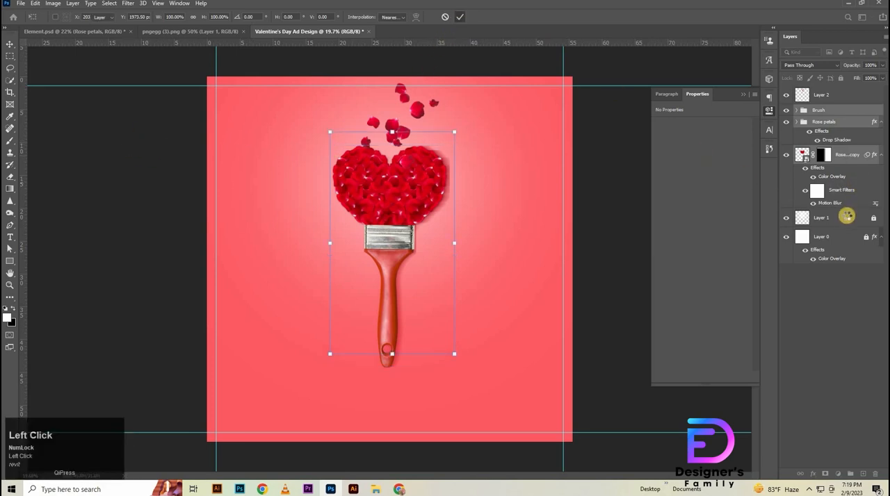
- Lower the loose petals onto the heart at about 103% size, and place a duplicate of them to the right of the heart
{"action": "mouse_move", "coordinate": [392, 129]}
{"action": "left_mouse_down"}
{"action": "mouse_move", "coordinate": [398, 186]}
{"action": "mouse_move", "coordinate": [403, 140]}
{"action": "left_mouse_up"}
{"action": "key", "text": "space"}
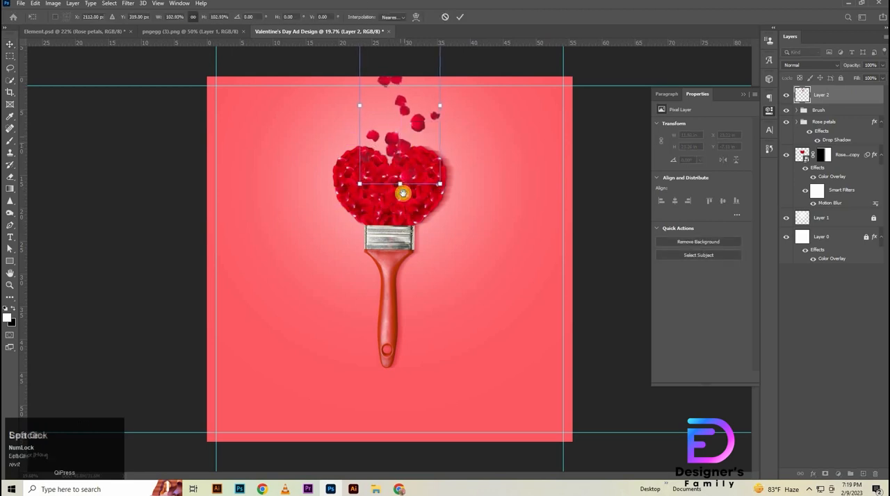
{"action": "left_click_drag", "start_coordinate": [417, 126], "coordinate": [523, 192]}
{"action": "left_click", "coordinate": [463, 17]}
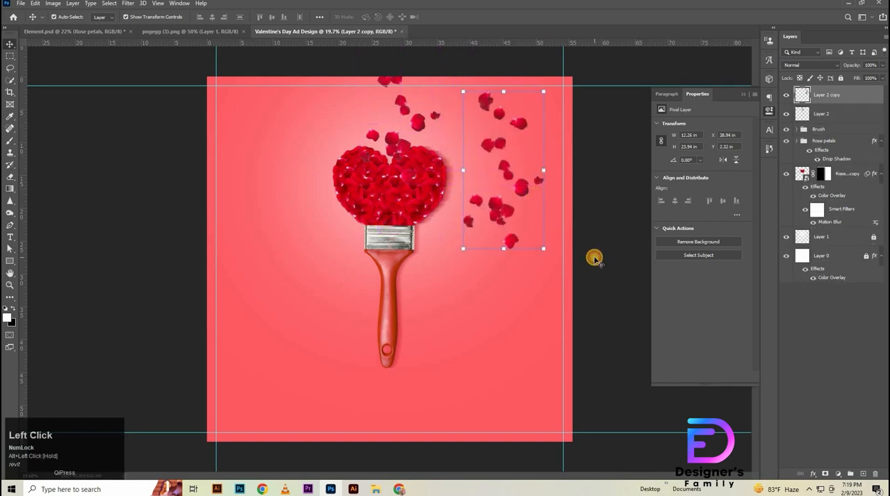
{"action": "left_click", "coordinate": [594, 259]}
{"action": "left_click", "coordinate": [508, 213]}
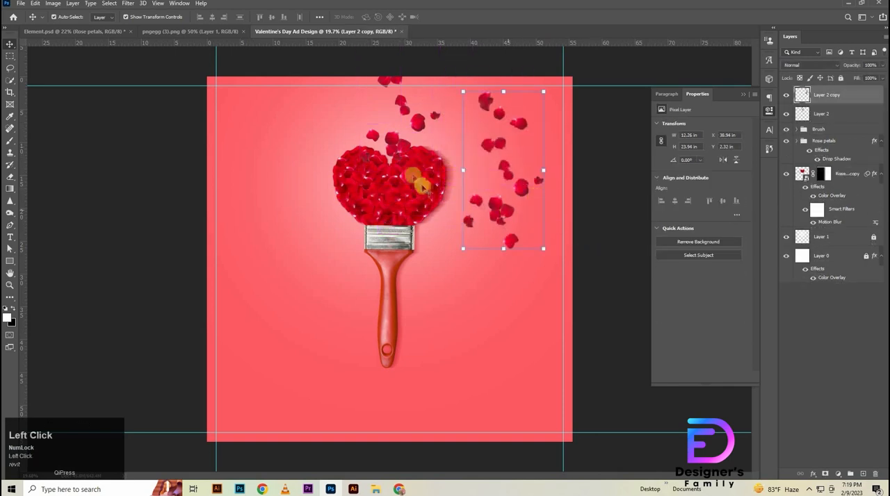
- Erase the petals cut off by the canvas's upper edge from the original loose-petals layer
{"action": "left_click", "coordinate": [390, 139], "text": "shift"}
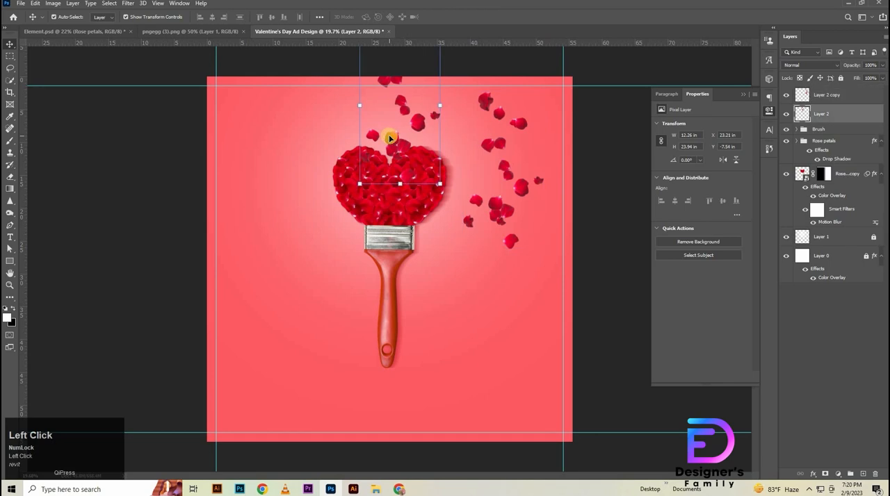
{"action": "key", "text": "e"}
{"action": "mouse_move", "coordinate": [373, 79]}
{"action": "left_mouse_down"}
{"action": "mouse_move", "coordinate": [409, 80]}
{"action": "mouse_move", "coordinate": [386, 83]}
{"action": "left_mouse_up"}
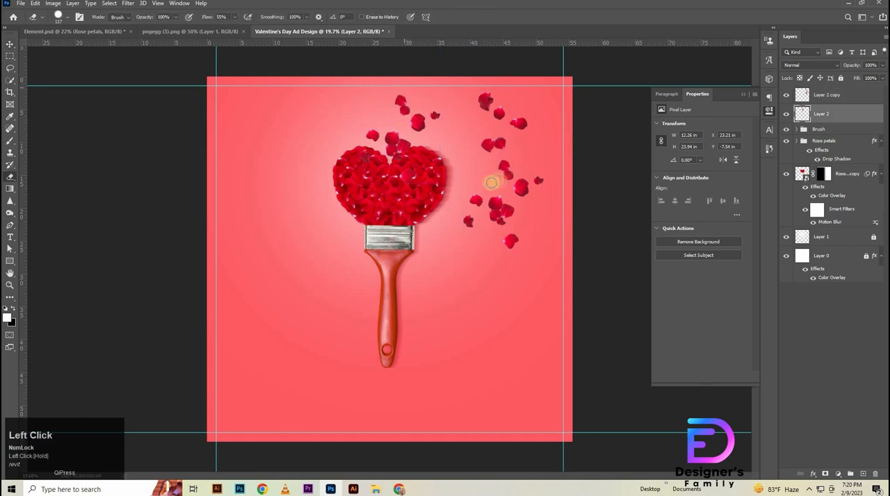
{"action": "key", "text": "v"}
- Lasso the cluster of four overlapping petals in the duplicated loose petals and copy it to its own layer
{"action": "left_click", "coordinate": [493, 204]}
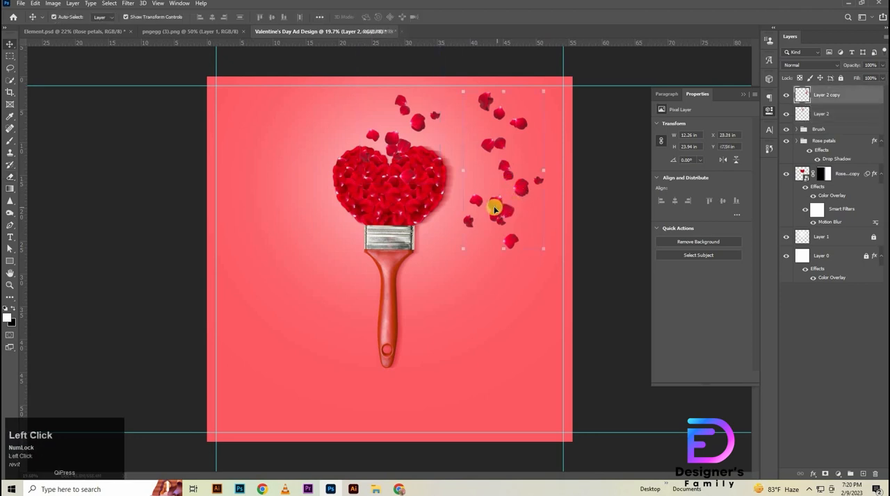
{"action": "key", "text": "l"}
{"action": "left_click_drag", "start_coordinate": [500, 221], "coordinate": [533, 215]}
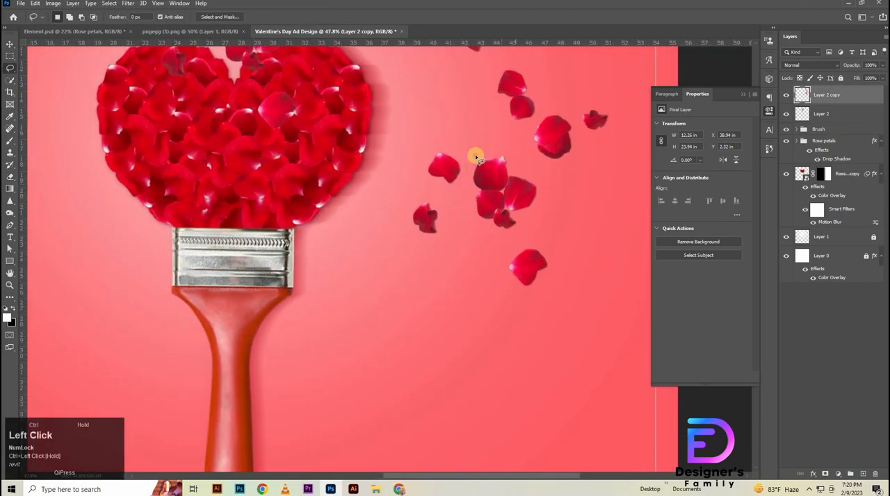
{"action": "mouse_move", "coordinate": [476, 155]}
{"action": "left_mouse_down"}
{"action": "mouse_move", "coordinate": [469, 197]}
{"action": "mouse_move", "coordinate": [493, 231]}
{"action": "mouse_move", "coordinate": [526, 235]}
{"action": "left_mouse_up"}
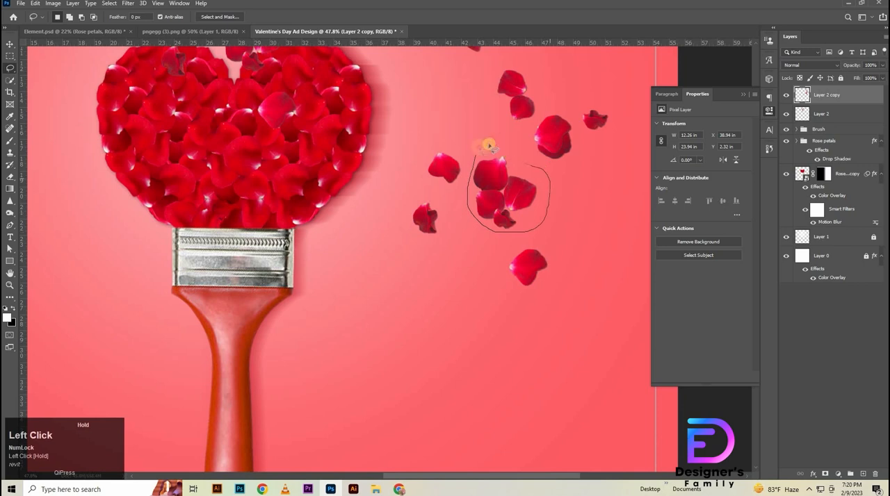
{"action": "left_click_drag", "start_coordinate": [475, 161], "coordinate": [477, 161]}
{"action": "key", "text": "ctrl+j"}
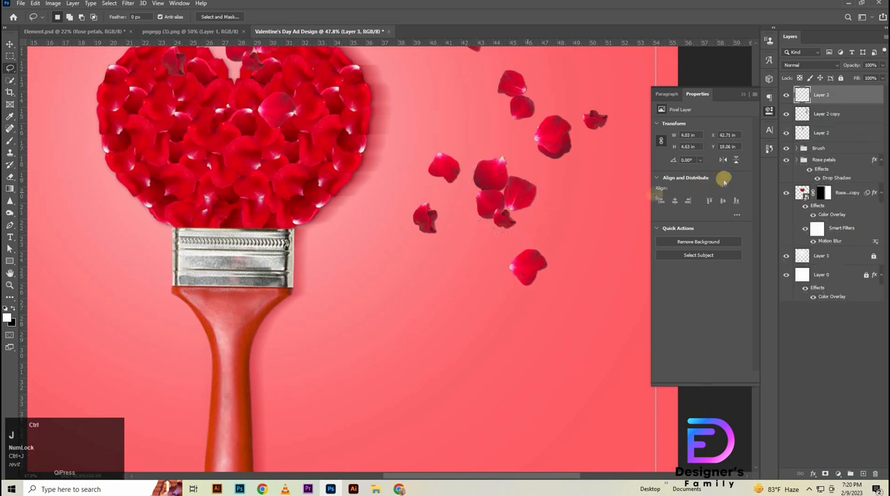
- Lasso the pair of side-by-side petals in the duplicated loose petals and copy it from Layer 2 copy to its own layer
{"action": "left_click_drag", "start_coordinate": [519, 226], "coordinate": [521, 320]}
{"action": "mouse_move", "coordinate": [456, 99]}
{"action": "left_mouse_down"}
{"action": "mouse_move", "coordinate": [446, 151]}
{"action": "mouse_move", "coordinate": [481, 157]}
{"action": "mouse_move", "coordinate": [537, 131]}
{"action": "left_mouse_up"}
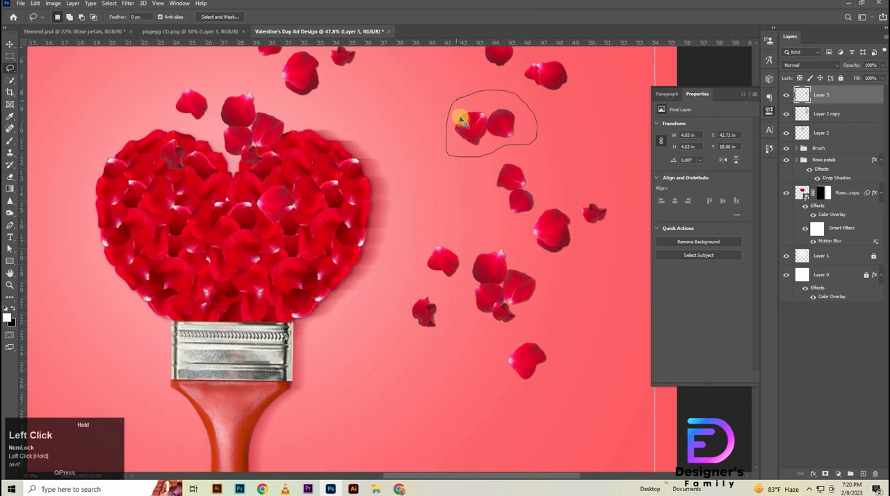
{"action": "left_click_drag", "start_coordinate": [460, 120], "coordinate": [465, 129]}
{"action": "key", "text": "ctrl+j"}
{"action": "left_click", "coordinate": [435, 177]}
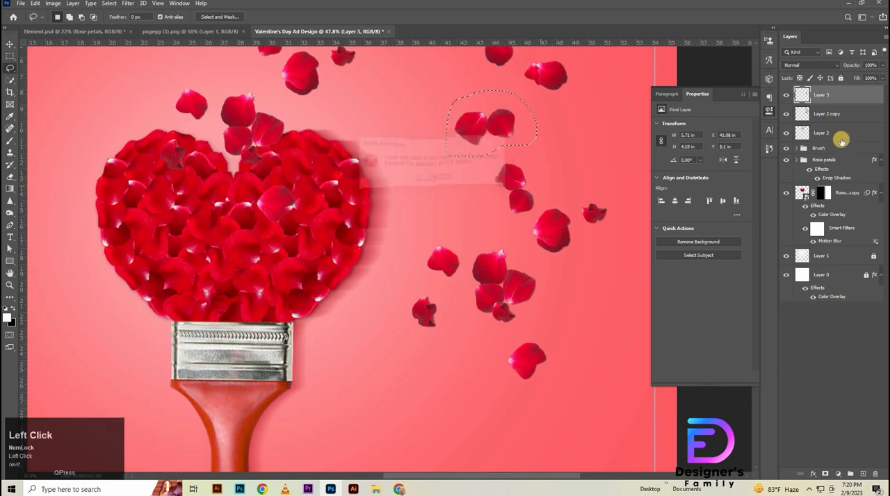
{"action": "left_click", "coordinate": [840, 135]}
{"action": "key", "text": "ctrl+j"}
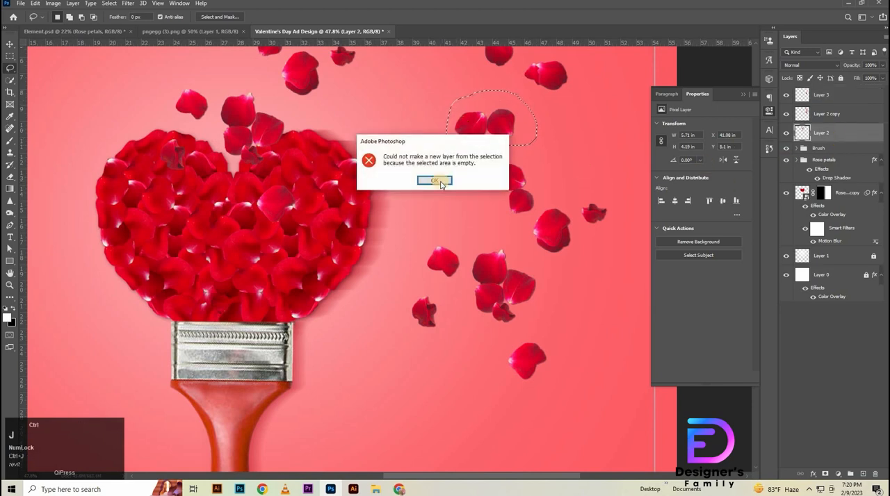
{"action": "left_click", "coordinate": [439, 183]}
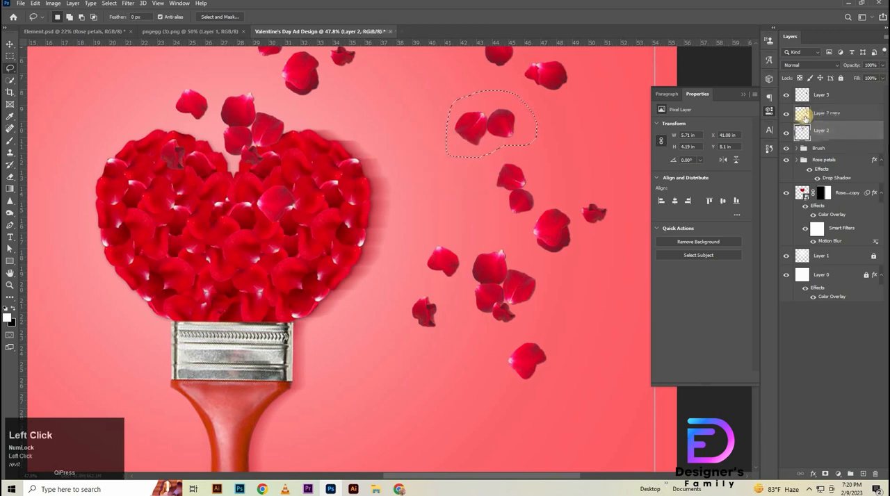
{"action": "left_click", "coordinate": [804, 117]}
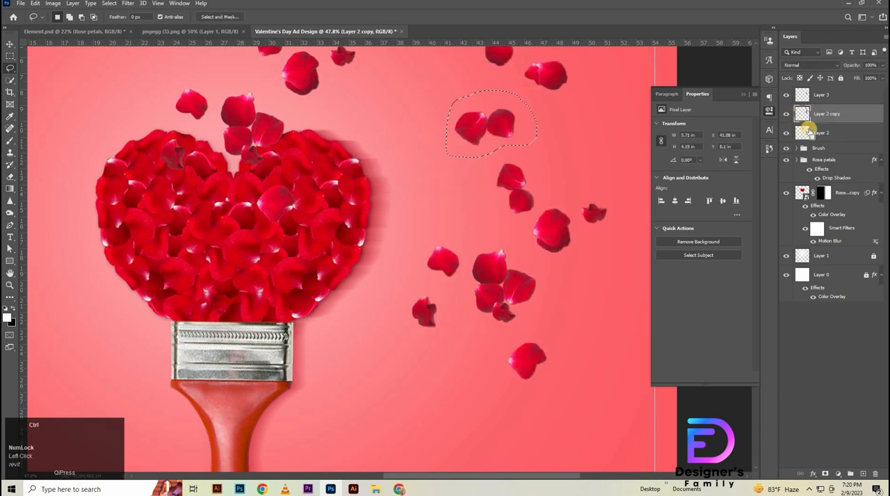
{"action": "key", "text": "ctrl+j"}
- Move the copied two-petal pair to the upper left of the loose petals above the heart and shrink it to about 91%
{"action": "mouse_move", "coordinate": [470, 177]}
{"action": "left_mouse_down"}
{"action": "mouse_move", "coordinate": [446, 195]}
{"action": "mouse_move", "coordinate": [498, 237]}
{"action": "left_mouse_up"}
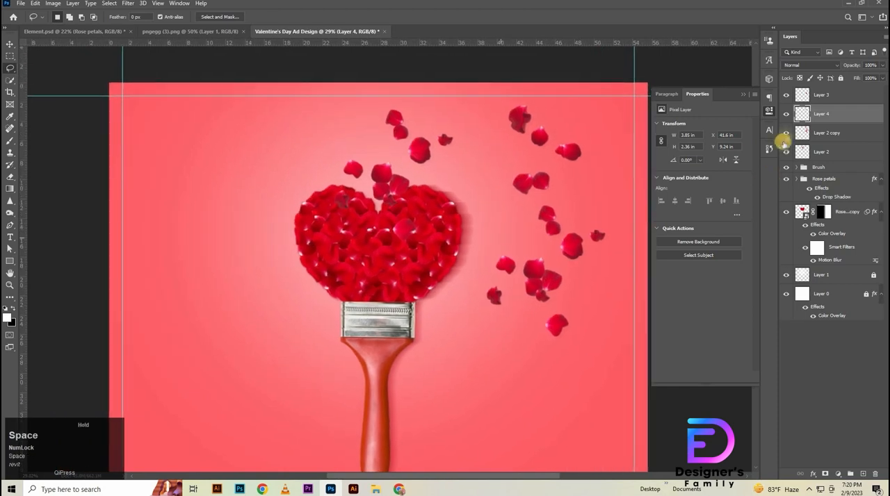
{"action": "key", "text": "v"}
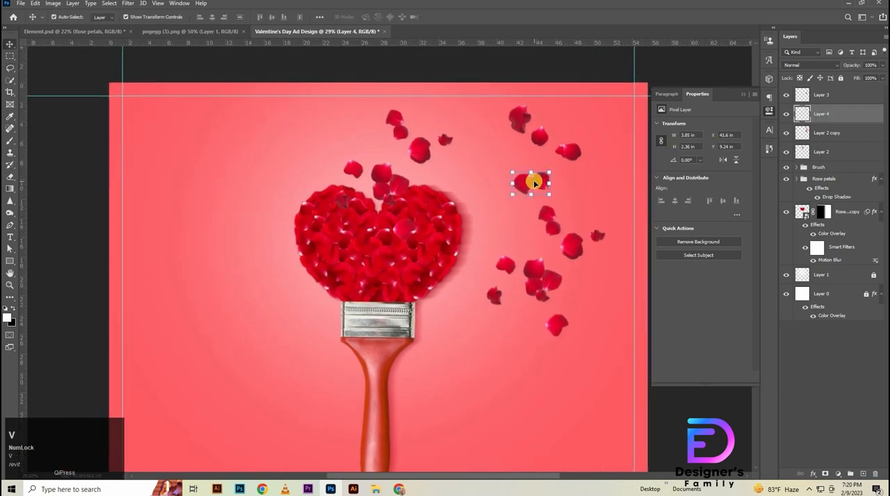
{"action": "left_click", "coordinate": [390, 114]}
{"action": "left_click_drag", "start_coordinate": [390, 114], "coordinate": [364, 109]}
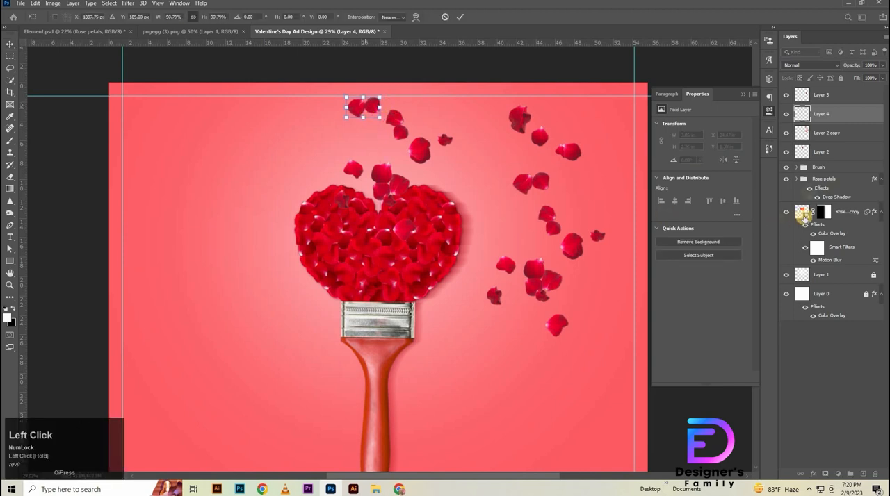
- Move the copied four-petal cluster above the heart, just below the two-petal pair, and scale it to about 81%
{"action": "left_click", "coordinate": [821, 99]}
{"action": "left_click", "coordinate": [549, 286]}
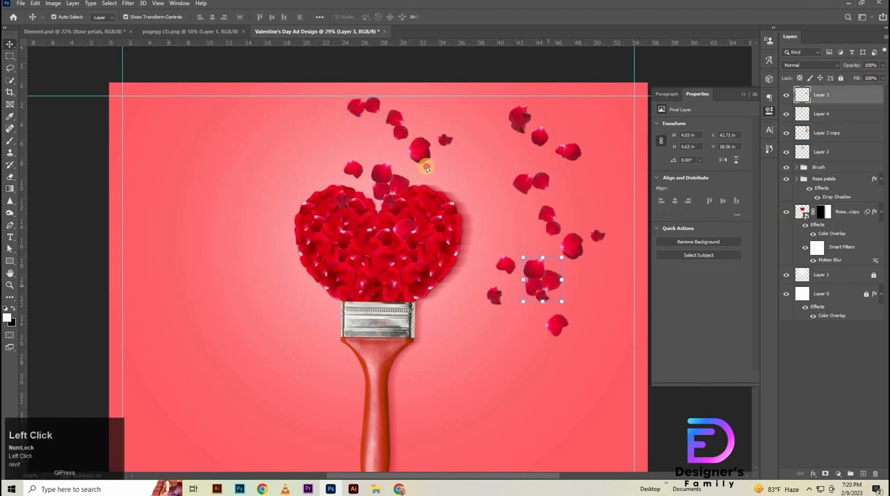
{"action": "left_click_drag", "start_coordinate": [427, 168], "coordinate": [364, 139]}
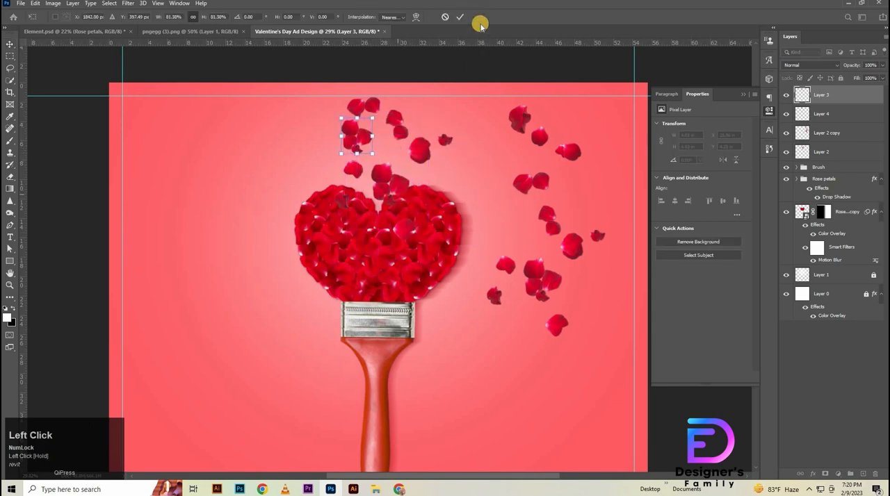
{"action": "left_click", "coordinate": [457, 17]}
- Nudge the original loose petals above the heart slightly down to Y -7.4 in
{"action": "left_click", "coordinate": [445, 169]}
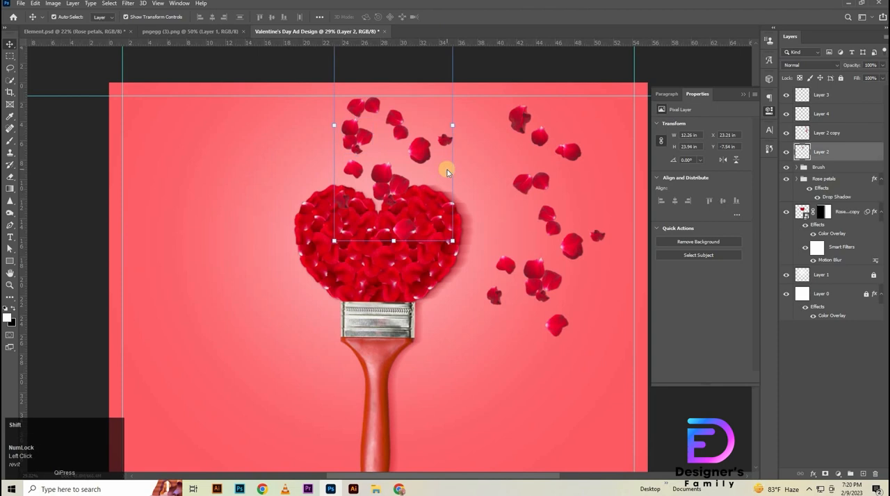
{"action": "key", "text": "shift+Down"}
{"action": "key", "text": "shift+Down"}
{"action": "key", "text": "shift+Up"}
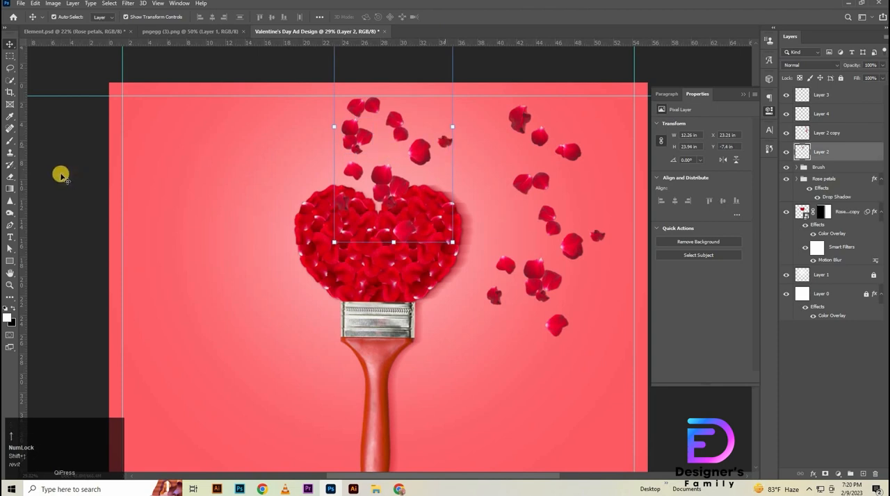
- Lower the four-petal cluster above the heart slightly and shrink it to about 85%
{"action": "left_click", "coordinate": [327, 131]}
{"action": "mouse_move", "coordinate": [358, 141]}
{"action": "left_mouse_down"}
{"action": "mouse_move", "coordinate": [343, 144]}
{"action": "mouse_move", "coordinate": [354, 139]}
{"action": "mouse_move", "coordinate": [356, 153]}
{"action": "left_mouse_up"}
{"action": "key", "text": "ctrl+t"}
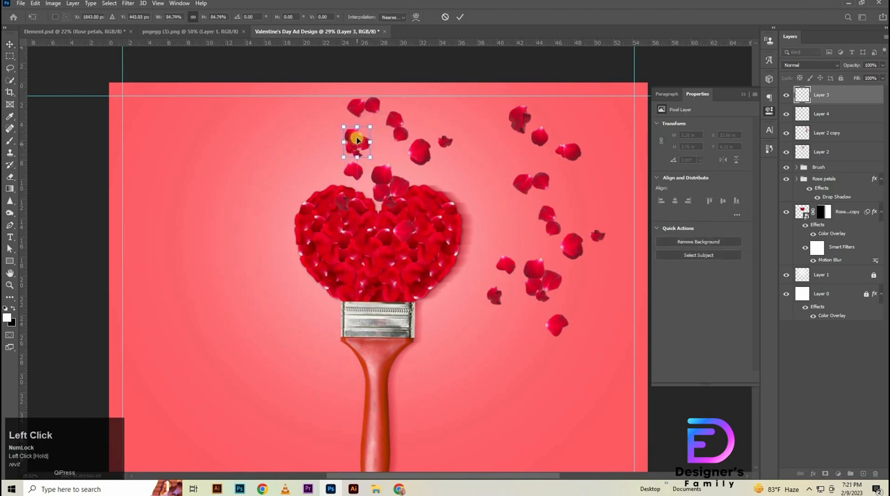
{"action": "left_click", "coordinate": [460, 15]}
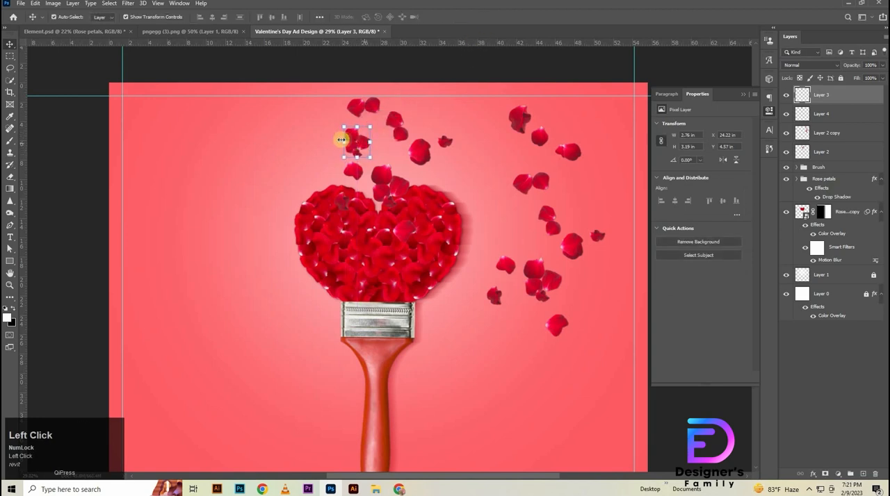
- Enlarge the four-petal cluster to about 3.26 by 3.78 in and shift the two-petal pair slightly up
{"action": "left_click_drag", "start_coordinate": [339, 140], "coordinate": [339, 141]}
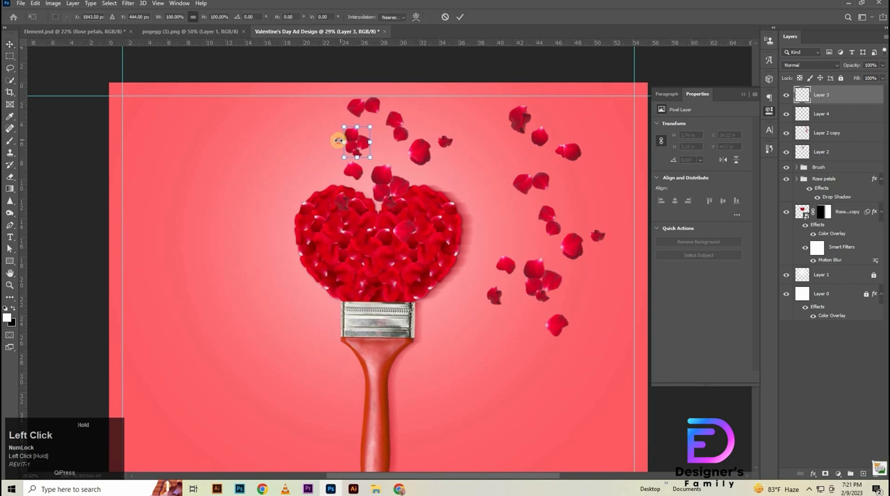
{"action": "left_click", "coordinate": [92, 153]}
{"action": "left_click_drag", "start_coordinate": [353, 109], "coordinate": [356, 104]}
- Duplicate the four-petal cluster to the upper right of the loose petals and shrink the copy to about 2.19 by 2.54 in
{"action": "left_click_drag", "start_coordinate": [349, 149], "coordinate": [437, 116]}
{"action": "left_click", "coordinate": [460, 16]}
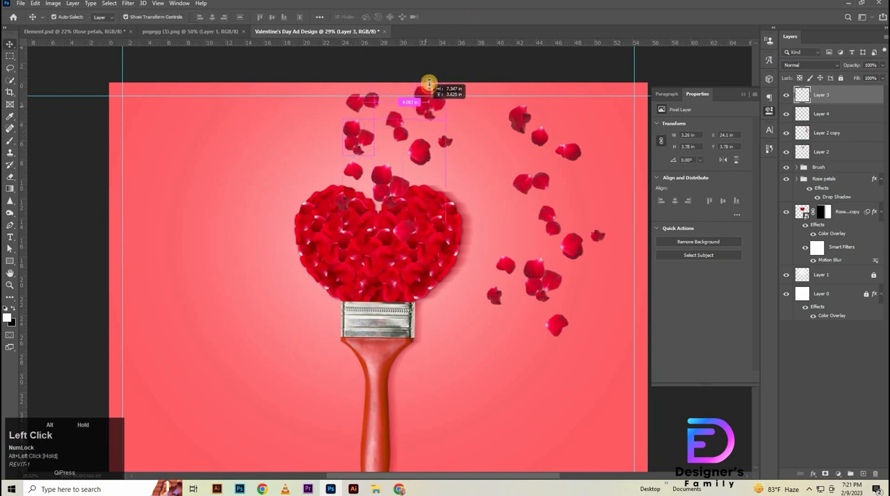
{"action": "left_click_drag", "start_coordinate": [429, 84], "coordinate": [418, 122]}
{"action": "left_click", "coordinate": [458, 18]}
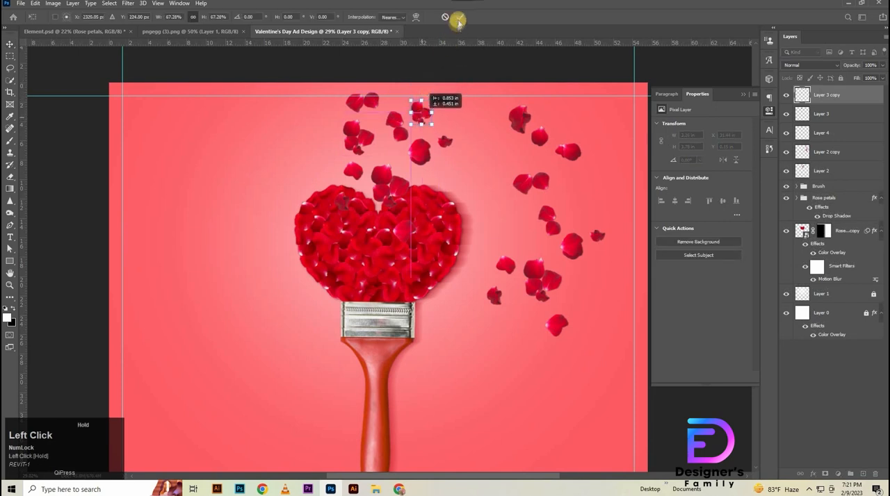
- Erase the small petal at the right edge of the original loose petals above the heart
{"action": "left_click", "coordinate": [427, 161]}
{"action": "key", "text": "e"}
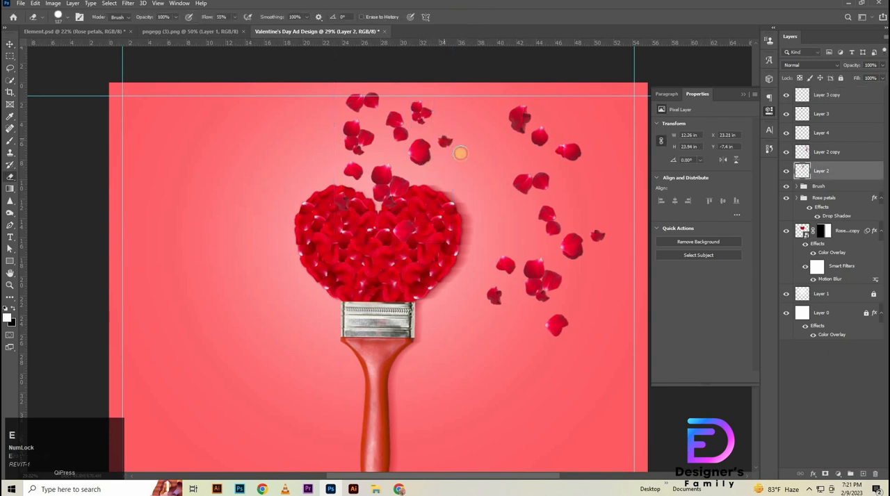
{"action": "left_click_drag", "start_coordinate": [460, 153], "coordinate": [450, 135]}
- Hide the duplicated loose petals to the right of the heart
{"action": "key", "text": "v"}
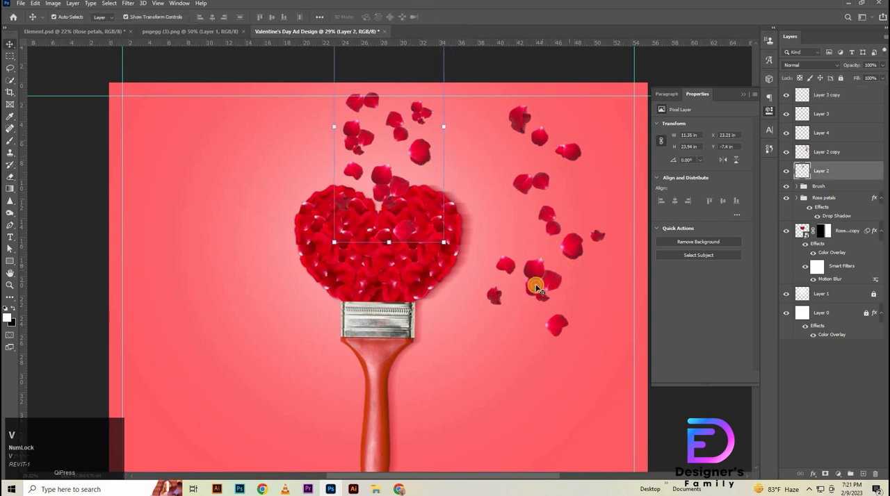
{"action": "left_click", "coordinate": [564, 271]}
{"action": "left_click", "coordinate": [785, 152]}
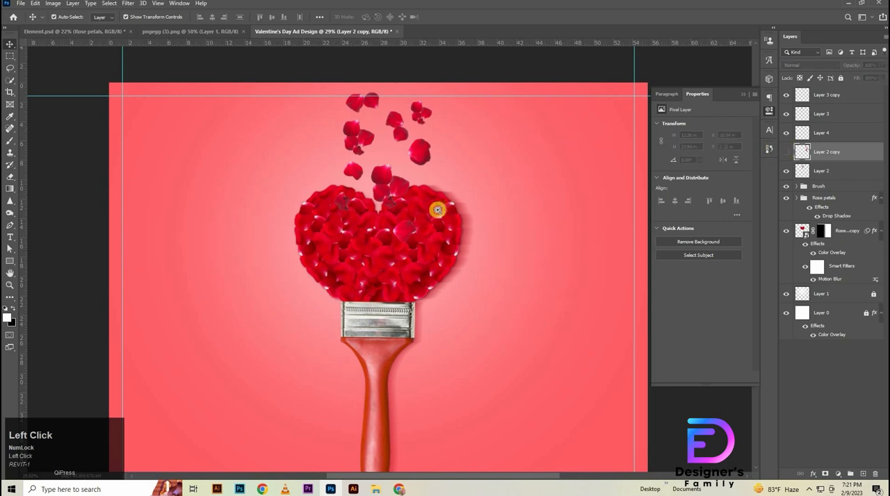
- Move the hidden Layer 2 copy below Layer 2 and group the visible loose-petal layers
{"action": "left_click_drag", "start_coordinate": [437, 209], "coordinate": [421, 222]}
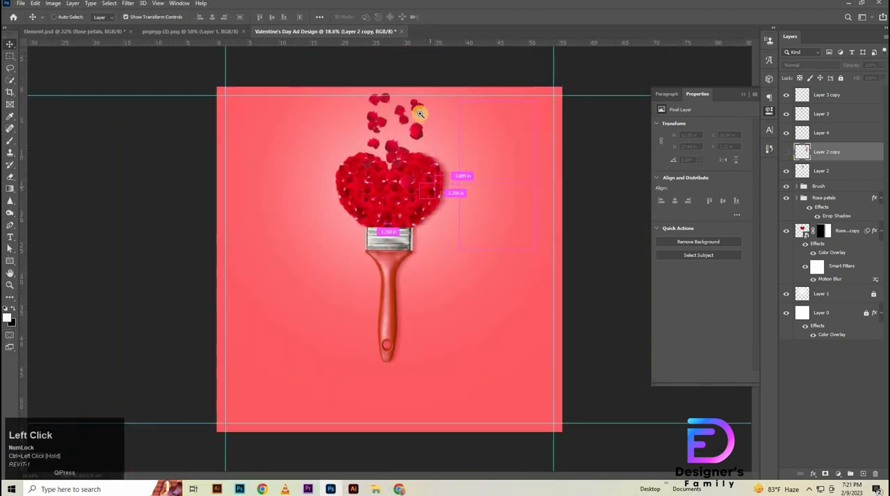
{"action": "left_click_drag", "start_coordinate": [837, 154], "coordinate": [842, 177]}
{"action": "left_click", "coordinate": [835, 147]}
{"action": "left_click", "coordinate": [836, 101], "text": "shift"}
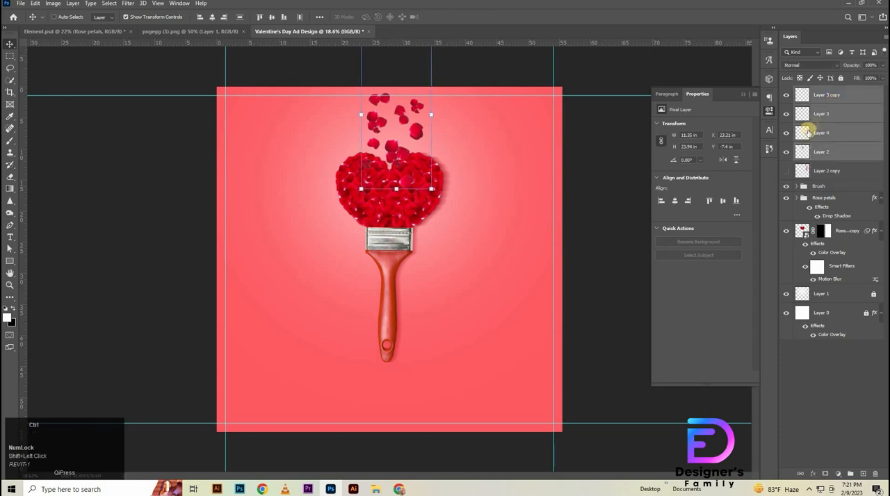
{"action": "key", "text": "ctrl+g"}
- Shift the whole group of loose petals slightly up above the heart
{"action": "key", "text": "ctrl+t"}
{"action": "left_click_drag", "start_coordinate": [404, 197], "coordinate": [390, 195]}
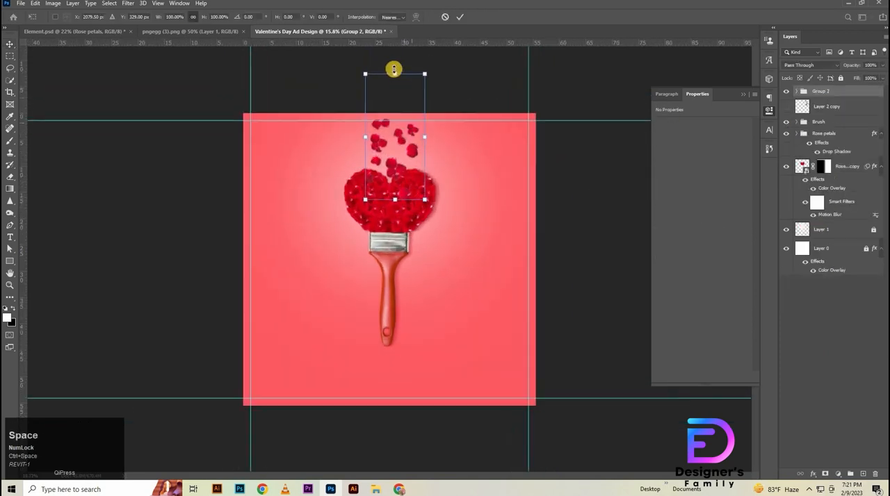
{"action": "left_click_drag", "start_coordinate": [394, 85], "coordinate": [404, 69]}
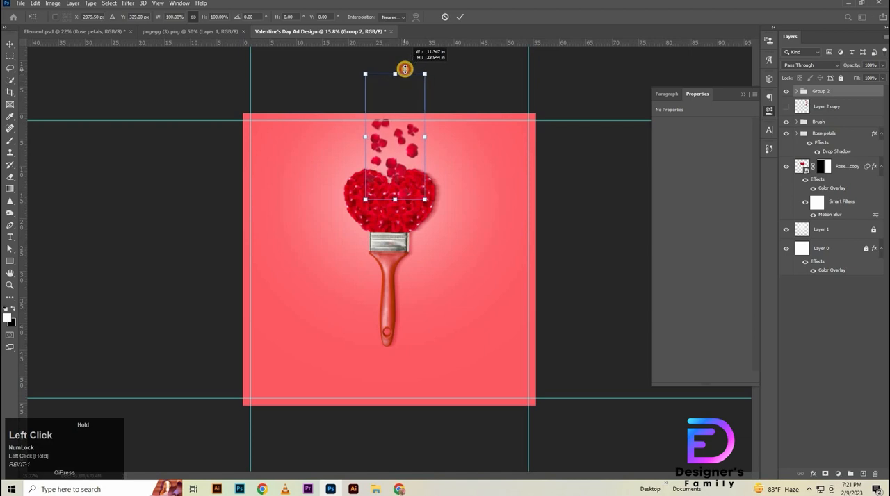
{"action": "left_click_drag", "start_coordinate": [395, 161], "coordinate": [395, 160]}
{"action": "left_click_drag", "start_coordinate": [414, 122], "coordinate": [414, 122]}
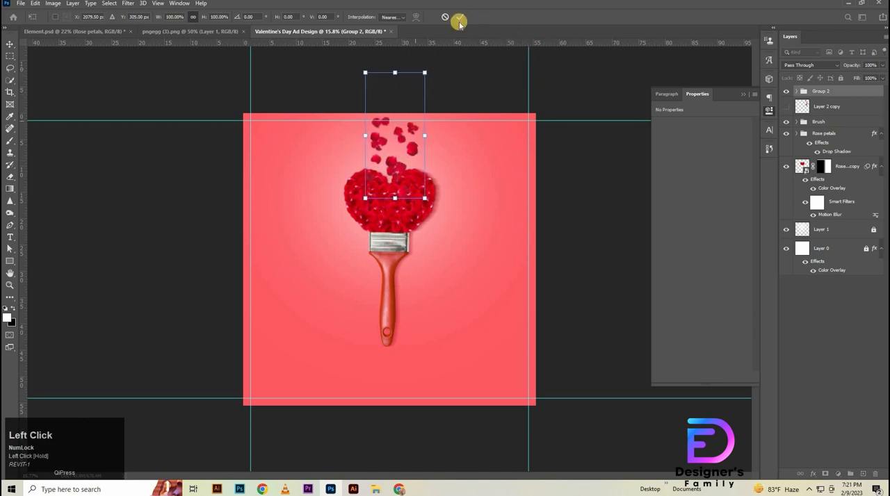
{"action": "left_click_drag", "start_coordinate": [455, 143], "coordinate": [536, 266]}
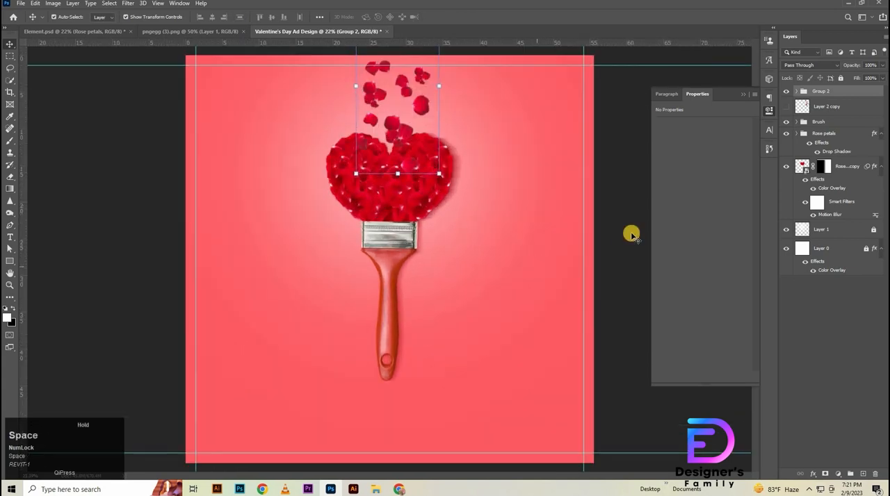
- Enlarge the small four-petal cluster at the upper right of the loose petals to about 2.35 by 2.72 in
{"action": "left_click", "coordinate": [421, 84]}
{"action": "left_click", "coordinate": [422, 76]}
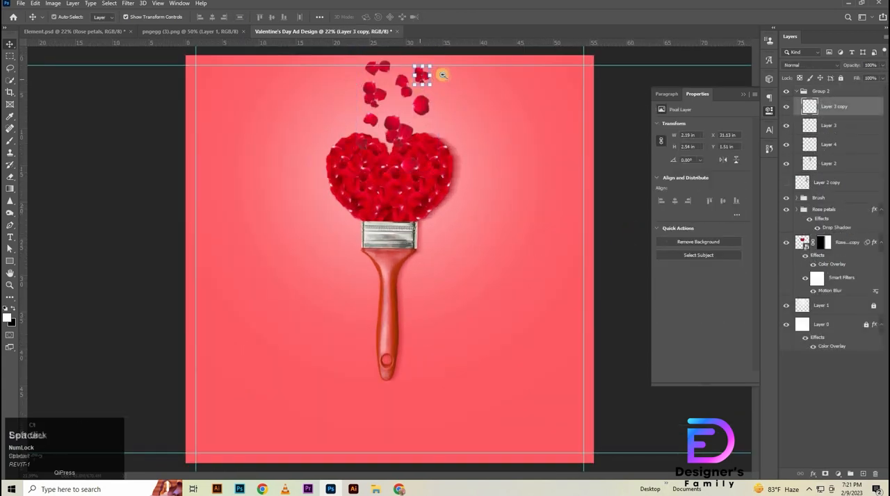
{"action": "left_click_drag", "start_coordinate": [439, 76], "coordinate": [447, 181]}
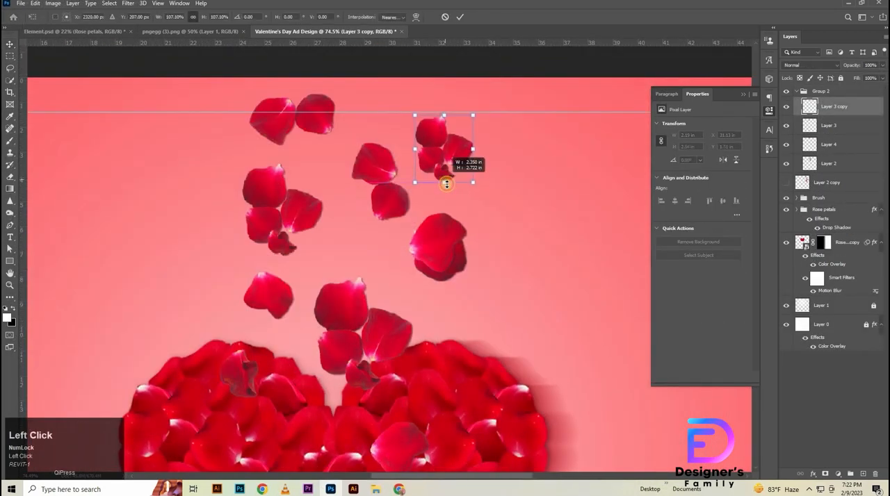
{"action": "left_click_drag", "start_coordinate": [538, 154], "coordinate": [445, 179]}
{"action": "left_click", "coordinate": [797, 91]}
{"action": "key", "text": "ctrl+0"}
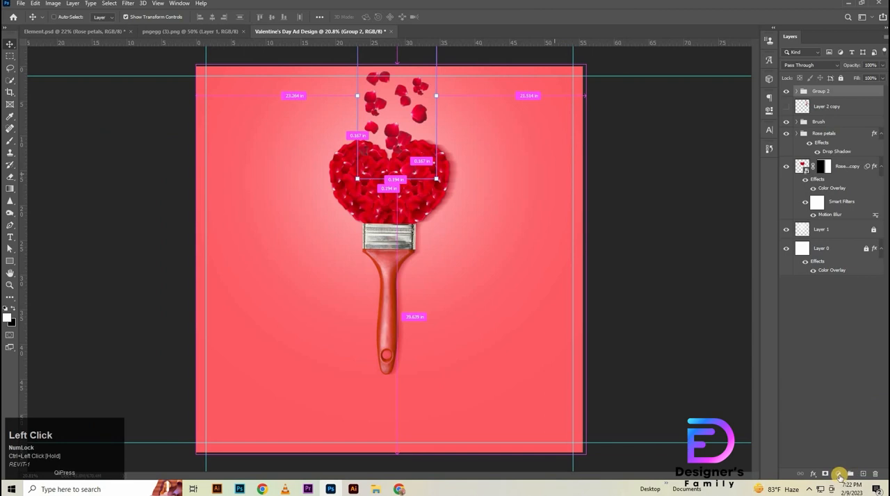
- Add a Hue/Saturation adjustment above the loose-petal group and clip it to that group
{"action": "left_click", "coordinate": [838, 474]}
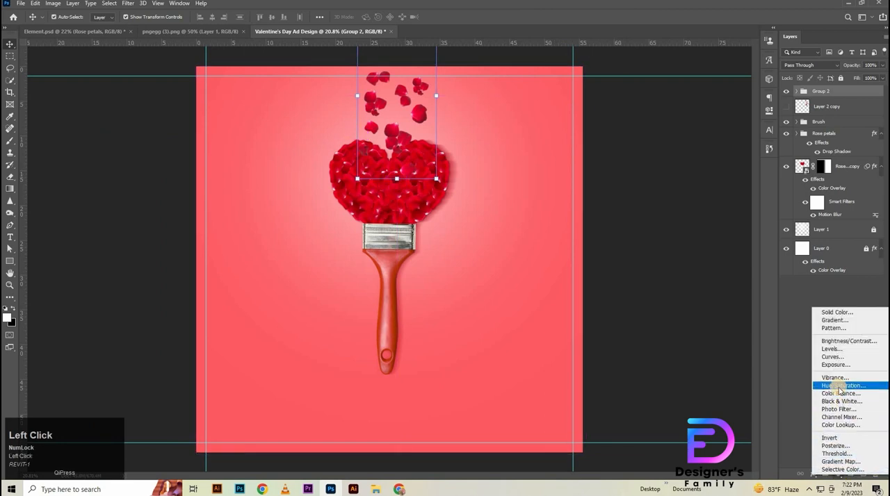
{"action": "left_click", "coordinate": [839, 386]}
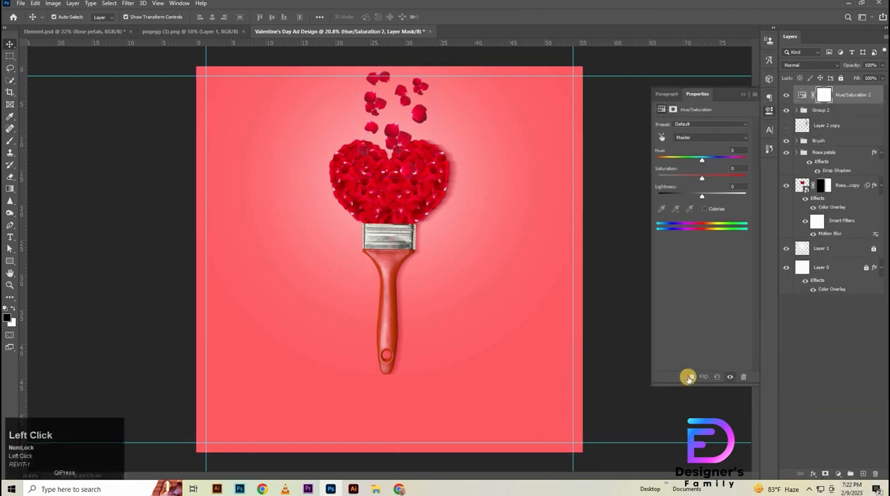
{"action": "left_click", "coordinate": [687, 378]}
- In the Hue/Saturation adjustment, set the Reds to hue +8 and saturation +50
{"action": "left_click", "coordinate": [691, 139]}
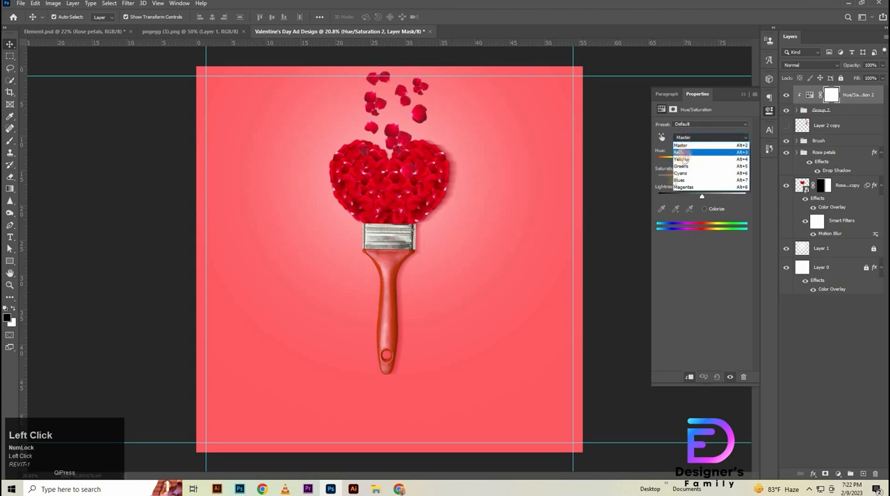
{"action": "left_click", "coordinate": [685, 149]}
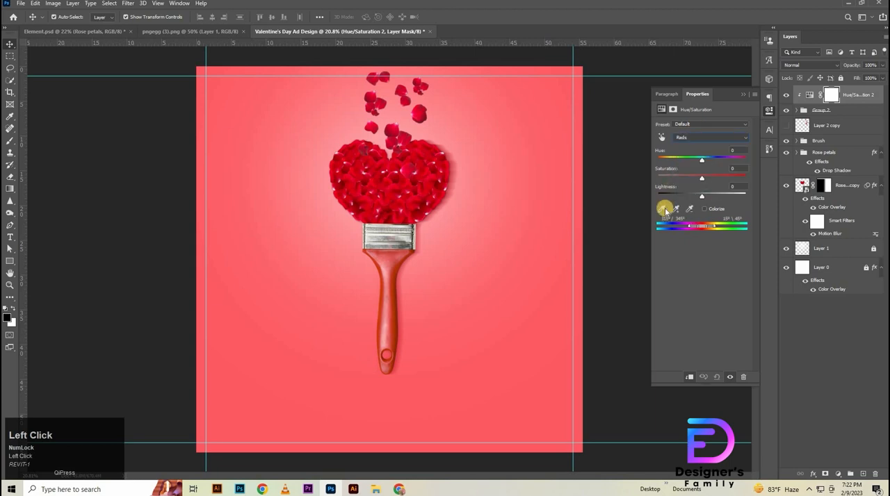
{"action": "left_click", "coordinate": [394, 161]}
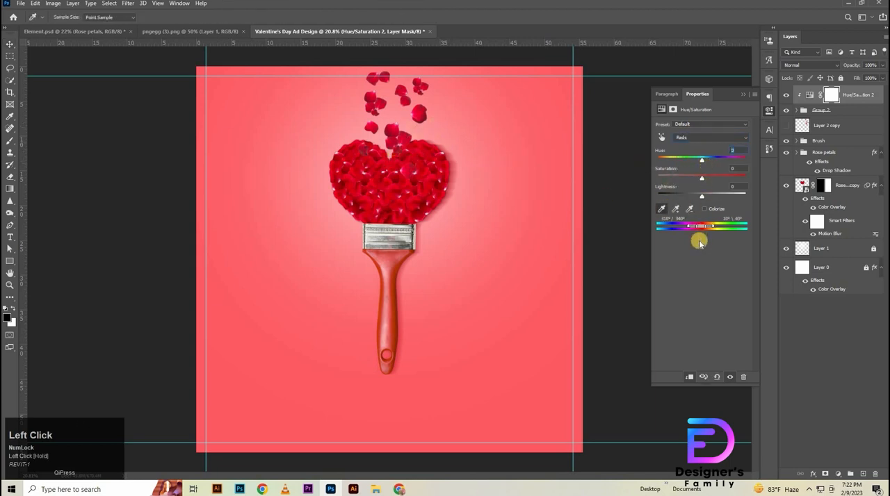
{"action": "key", "text": "Down"}
{"action": "key", "text": "Down"}
{"action": "left_click_drag", "start_coordinate": [737, 169], "coordinate": [728, 207]}
{"action": "left_click", "coordinate": [741, 186]}
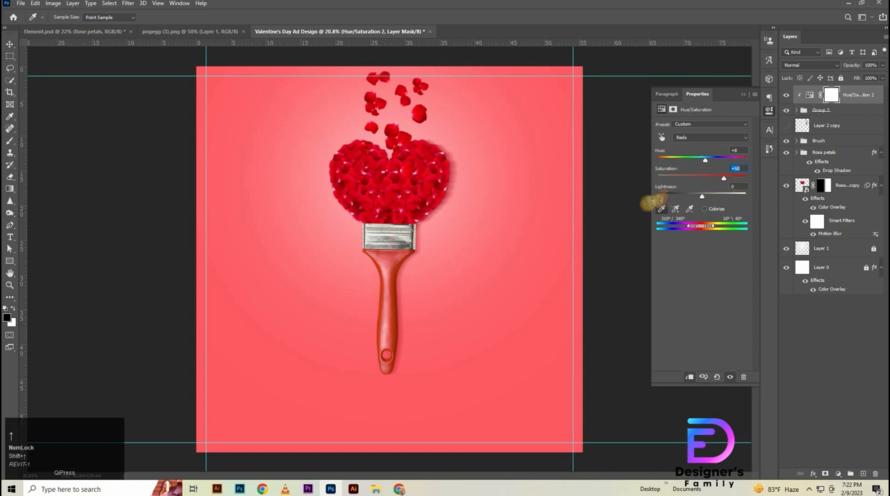
{"action": "left_click", "coordinate": [8, 45]}
{"action": "left_click", "coordinate": [86, 168]}
- Enlarge the upper-right four-petal cluster to about 2.88 by 3.32 in
{"action": "left_click_drag", "start_coordinate": [321, 209], "coordinate": [355, 227]}
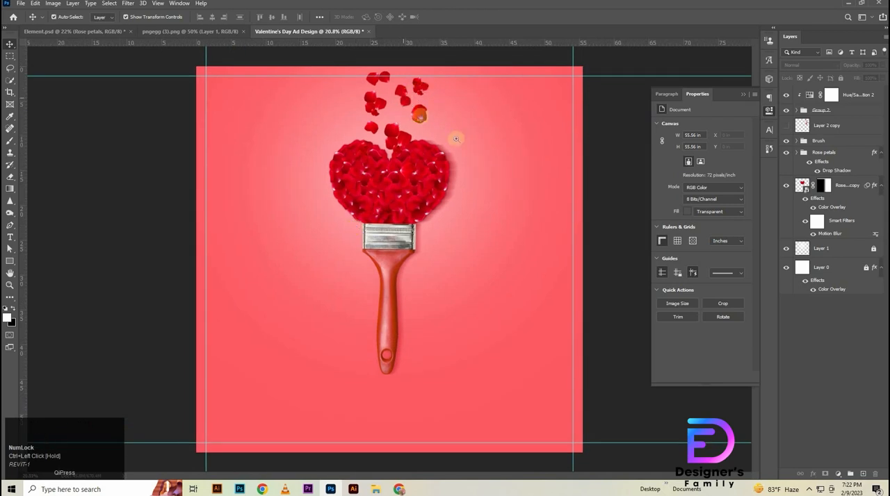
{"action": "left_click_drag", "start_coordinate": [461, 147], "coordinate": [461, 144]}
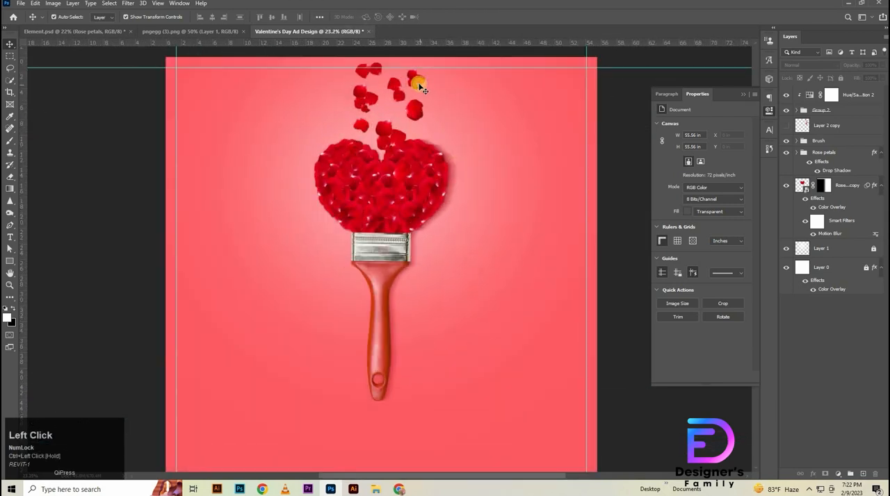
{"action": "left_click", "coordinate": [418, 88]}
{"action": "left_click_drag", "start_coordinate": [417, 89], "coordinate": [417, 77]}
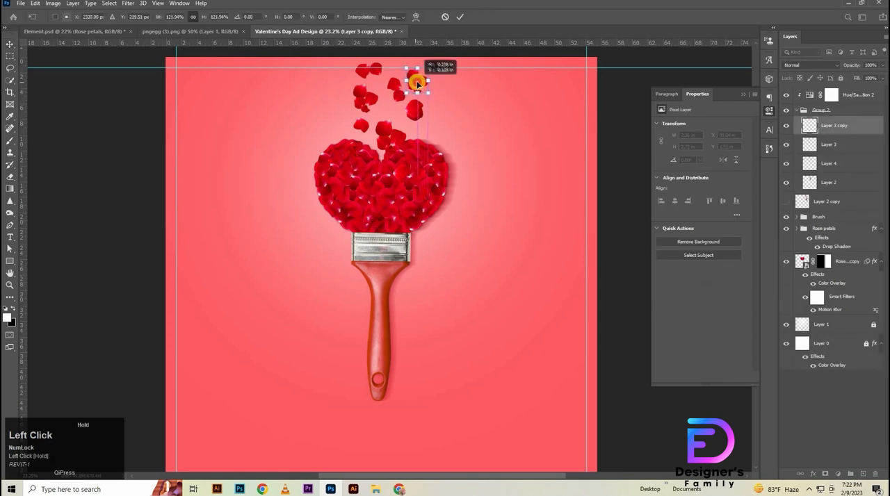
{"action": "left_click", "coordinate": [795, 110]}
{"action": "left_click", "coordinate": [827, 111]}
{"action": "key", "text": "ctrl+minus"}
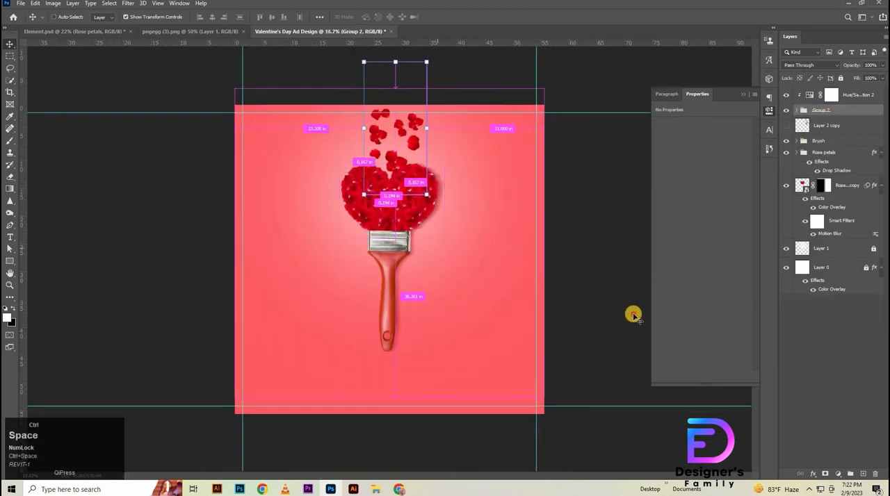
{"action": "left_click", "coordinate": [633, 315]}
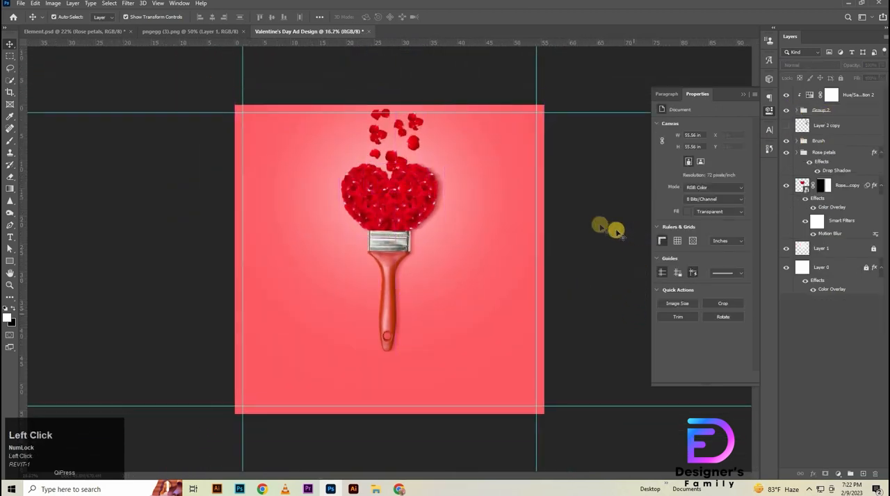
- Unlock the background glow on Layer 1 and move it 40 px down
{"action": "left_click", "coordinate": [873, 248]}
{"action": "left_click", "coordinate": [837, 248]}
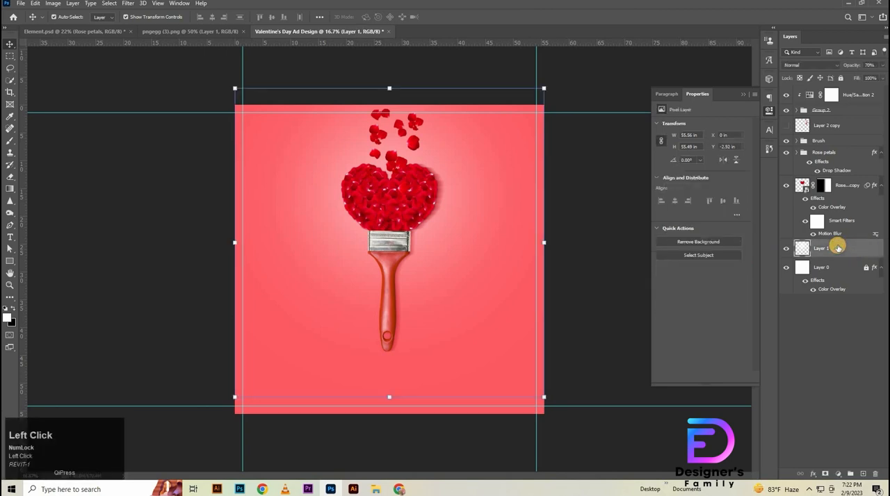
{"action": "key", "text": "ctrl+t"}
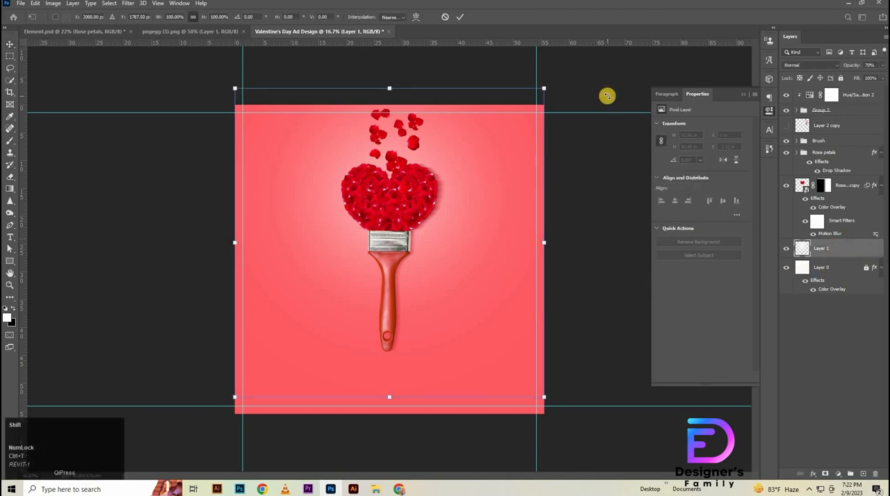
{"action": "key", "text": "shift+Down"}
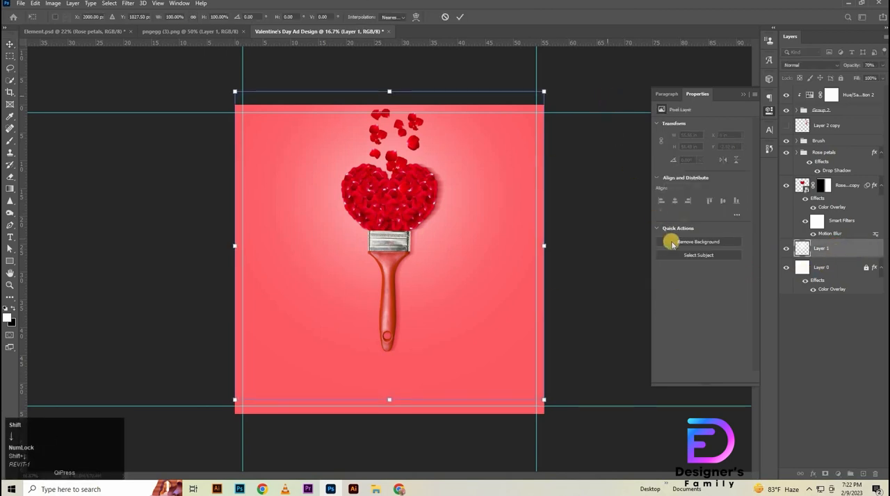
{"action": "left_click", "coordinate": [648, 200]}
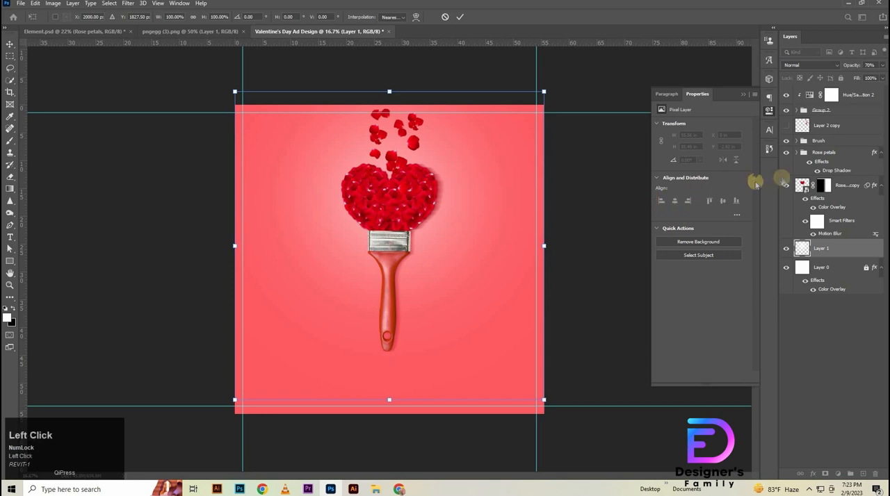
- Delete the hidden Layer 2 copy with the duplicated loose petals
{"action": "left_click", "coordinate": [836, 124]}
{"action": "key", "text": "Delete"}
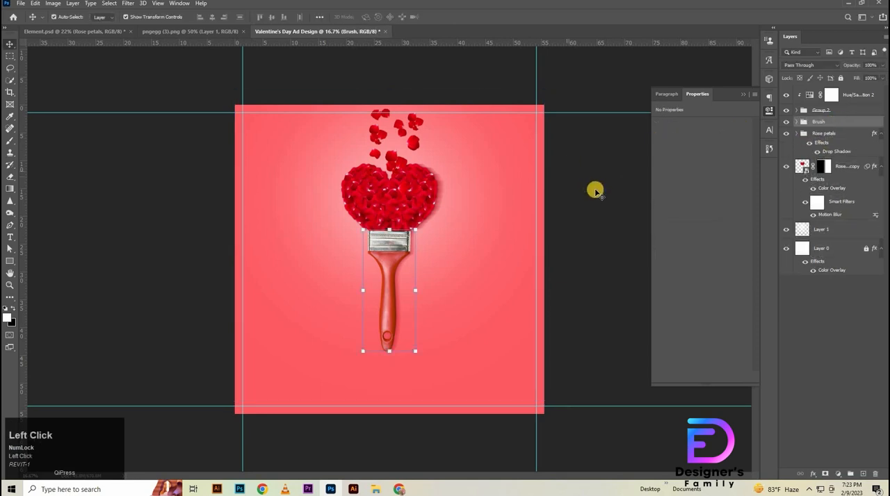
{"action": "left_click", "coordinate": [597, 169]}
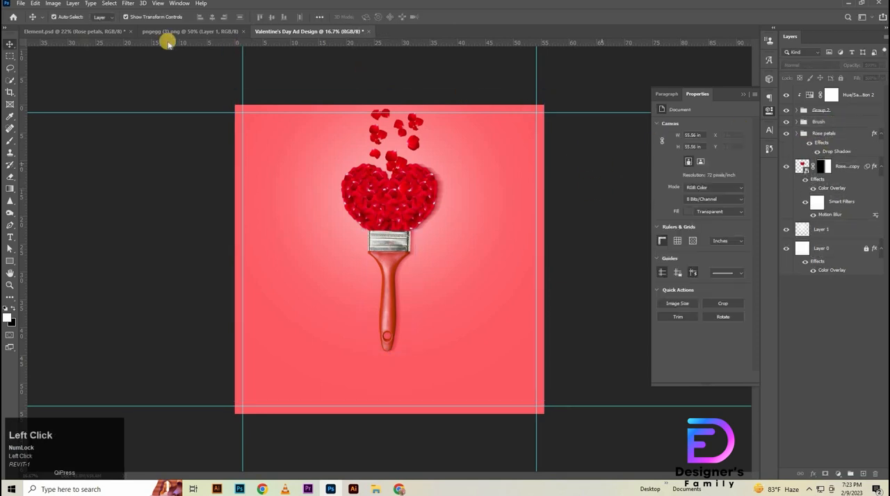
- Copy the Berger logo and the Happy Valentine's Day text group from Element.psd into the ad, placing them left of the brush handle
{"action": "left_click", "coordinate": [89, 32]}
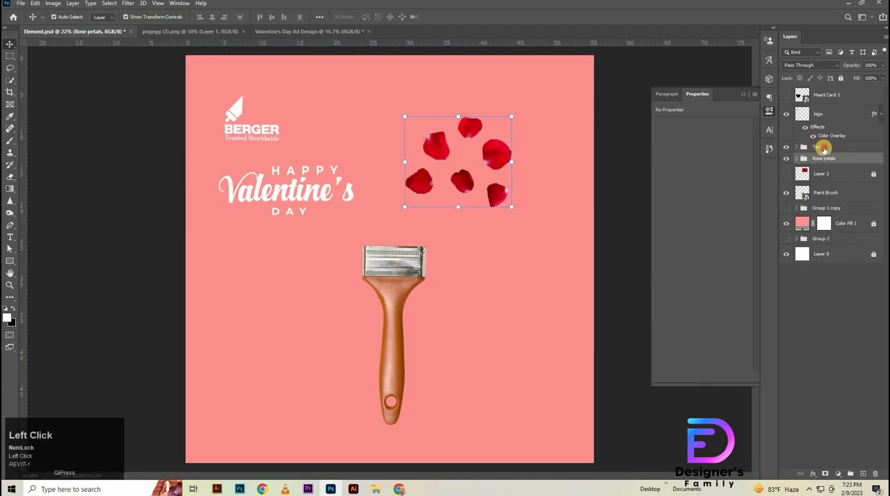
{"action": "left_click", "coordinate": [822, 148]}
{"action": "left_click", "coordinate": [827, 114]}
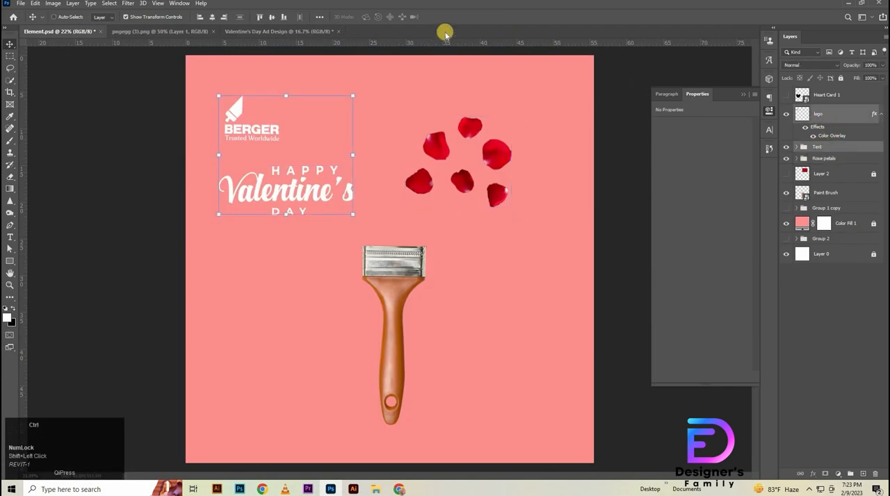
{"action": "left_click", "coordinate": [284, 31]}
{"action": "key", "text": "ctrl+v"}
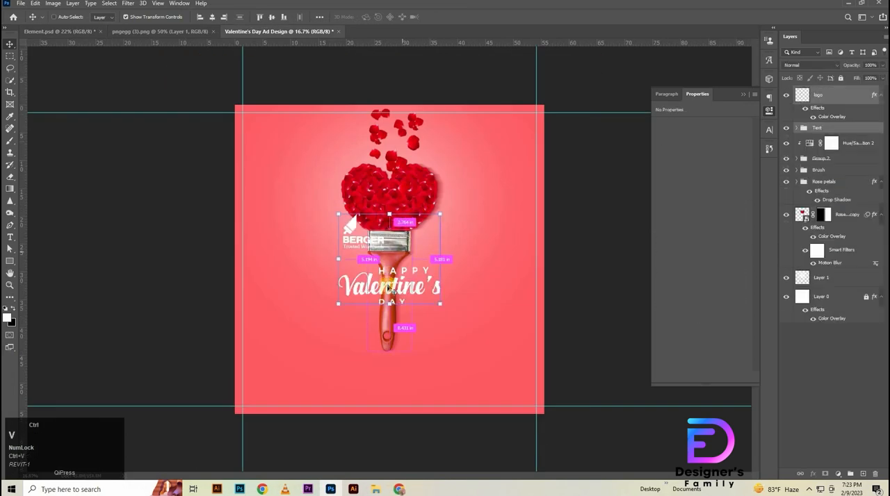
{"action": "key", "text": "ctrl+t"}
{"action": "left_click_drag", "start_coordinate": [360, 289], "coordinate": [285, 291]}
{"action": "left_click", "coordinate": [616, 254]}
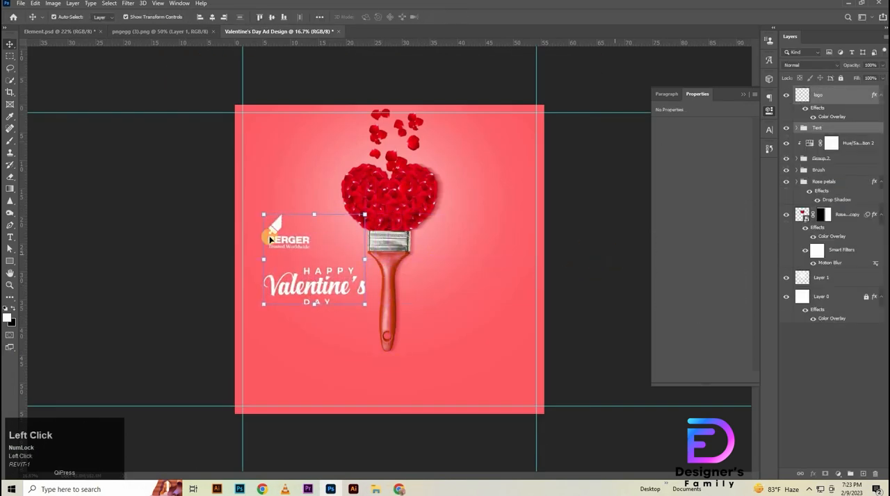
{"action": "left_click", "coordinate": [623, 209]}
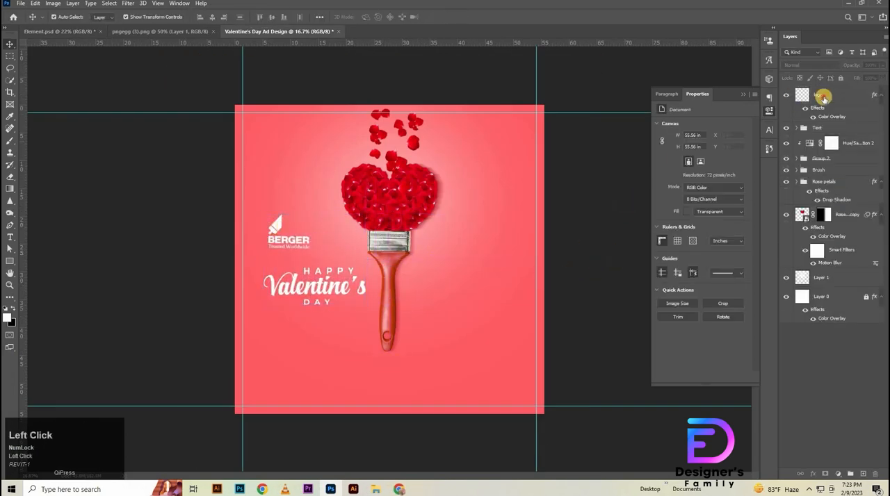
- Move the Berger logo to the ad's upper-left corner inside the guides and scale it to 82.74%
{"action": "left_click", "coordinate": [288, 233]}
{"action": "left_click_drag", "start_coordinate": [287, 232], "coordinate": [251, 136]}
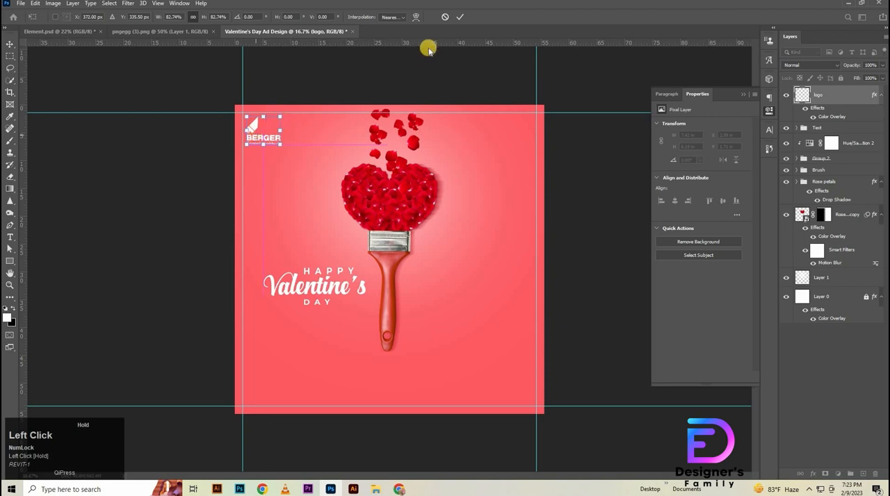
{"action": "left_click", "coordinate": [461, 18]}
{"action": "left_click", "coordinate": [304, 216]}
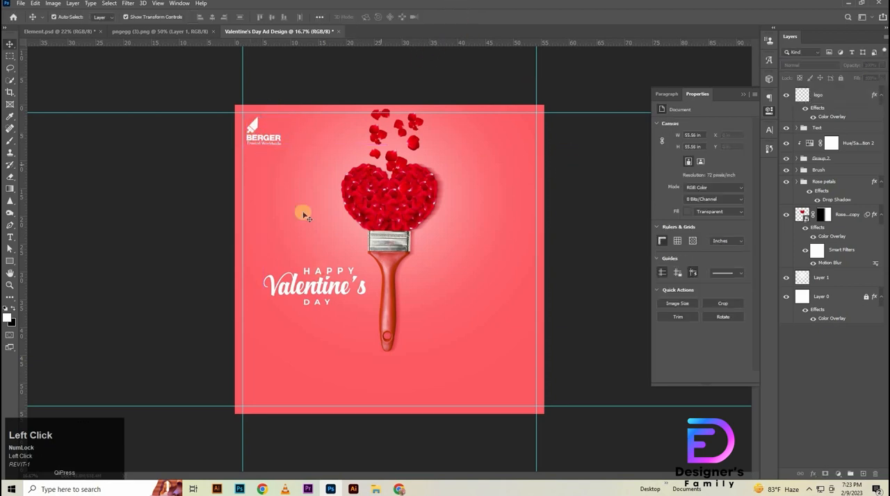
- Move the Happy Valentine's Day text below the brush handle, centred on the brush, and scale it to 115.86%
{"action": "left_click", "coordinate": [313, 292]}
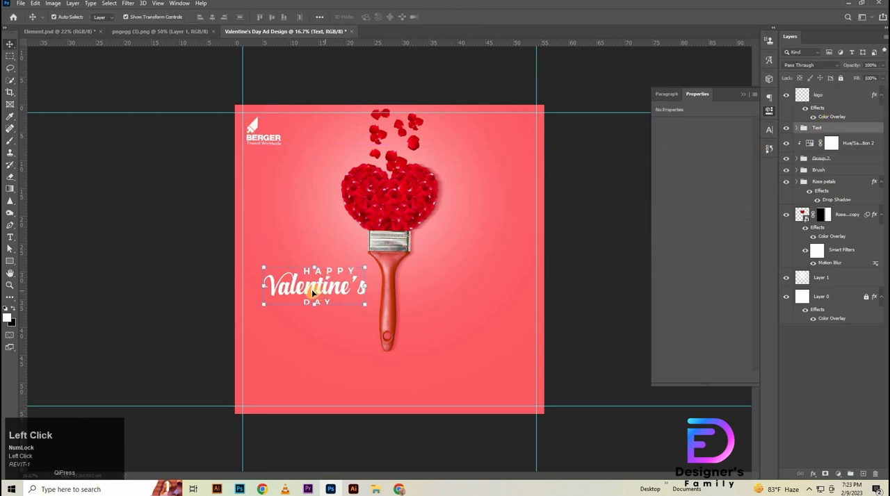
{"action": "left_click_drag", "start_coordinate": [314, 294], "coordinate": [387, 402]}
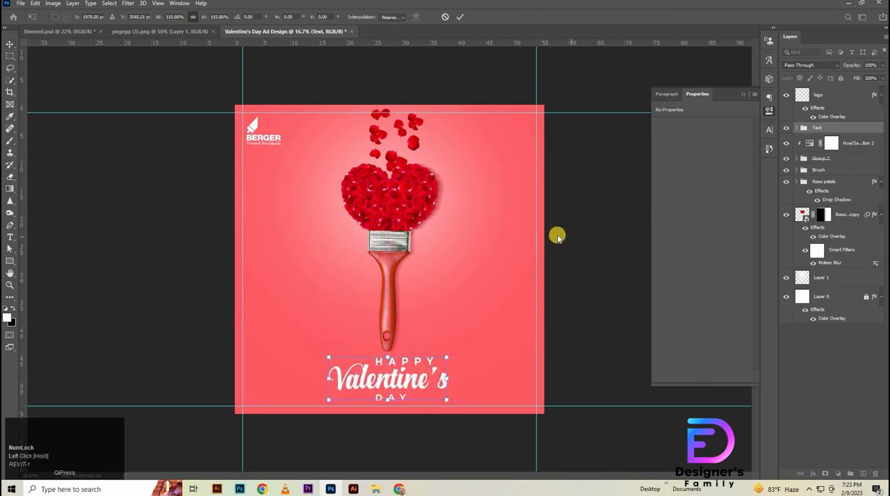
{"action": "left_click", "coordinate": [597, 263]}
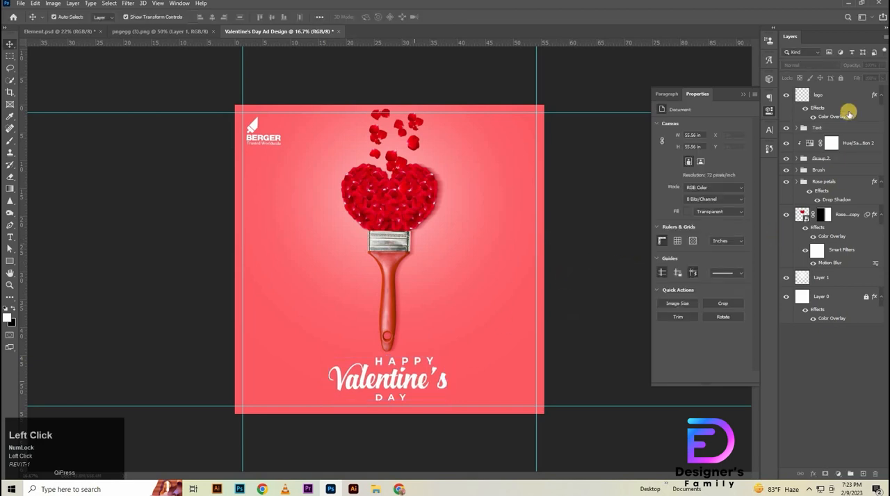
- Scale the Happy Valentine's Day text group down to about 92%, keeping it centred below the brush handle and above the lower guide
{"action": "left_click", "coordinate": [832, 129]}
{"action": "key", "text": "ctrl+t"}
{"action": "left_click_drag", "start_coordinate": [429, 367], "coordinate": [381, 330]}
{"action": "left_click_drag", "start_coordinate": [372, 386], "coordinate": [372, 383]}
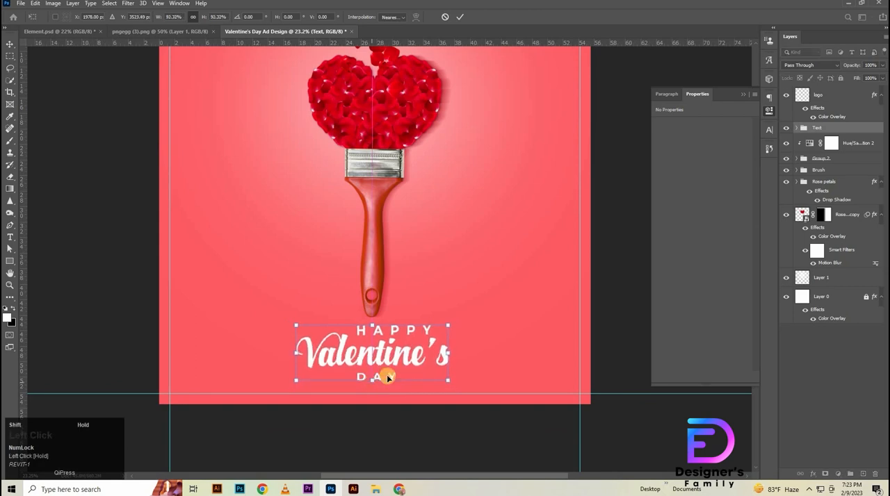
{"action": "key", "text": "shift+Down"}
{"action": "left_click_drag", "start_coordinate": [389, 167], "coordinate": [514, 184]}
{"action": "left_click", "coordinate": [459, 17]}
{"action": "left_click", "coordinate": [596, 269]}
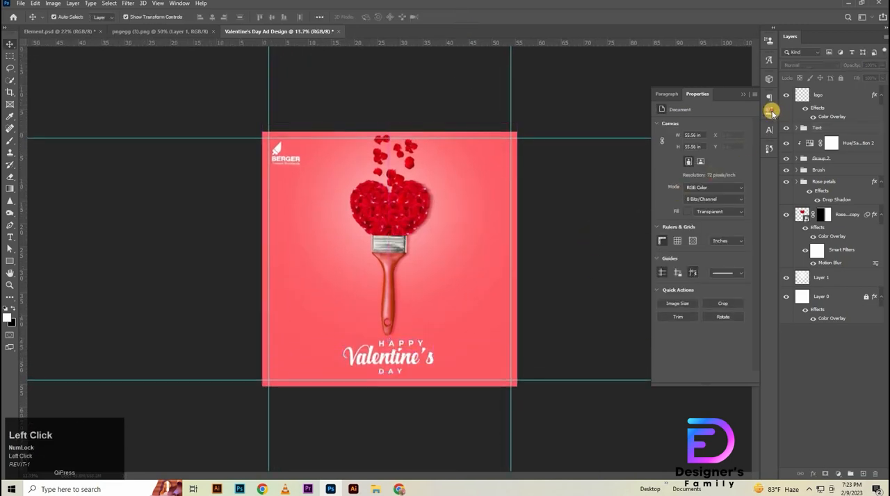
- Collapse the document properties and hide the guides to show the finished ad unobstructed
{"action": "left_click", "coordinate": [768, 113]}
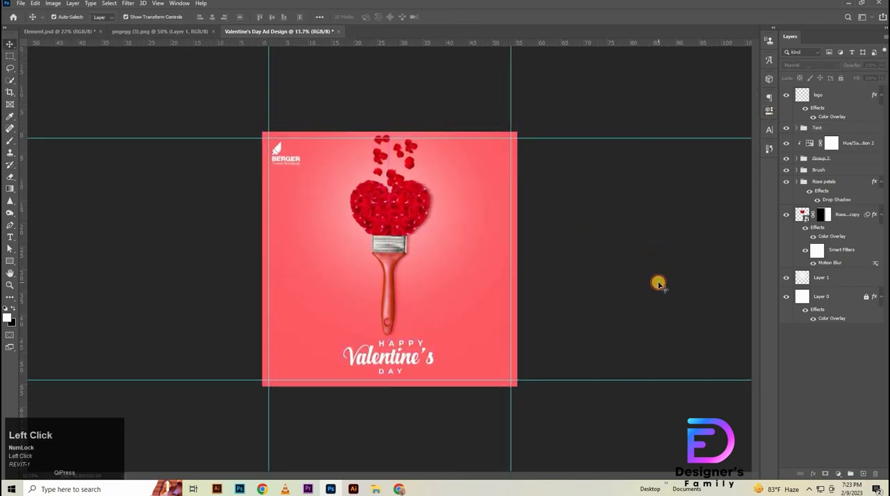
{"action": "key", "text": "ctrl+0"}
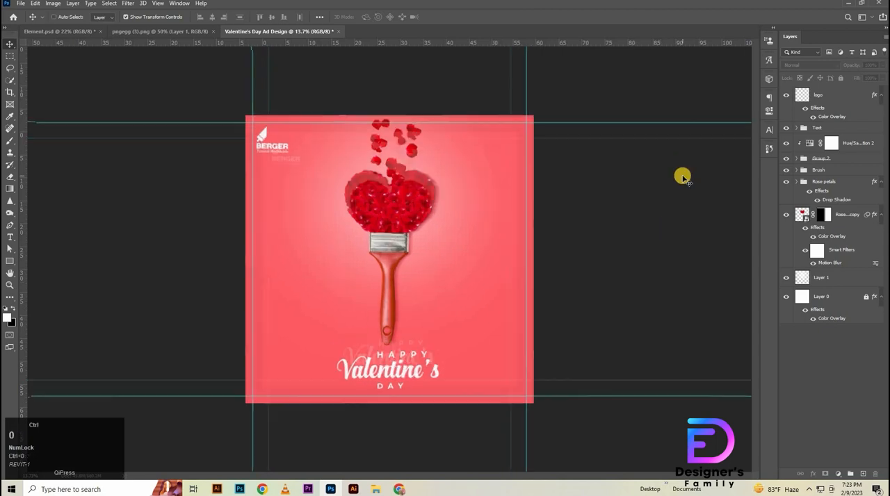
{"action": "left_click_drag", "start_coordinate": [599, 171], "coordinate": [709, 269]}
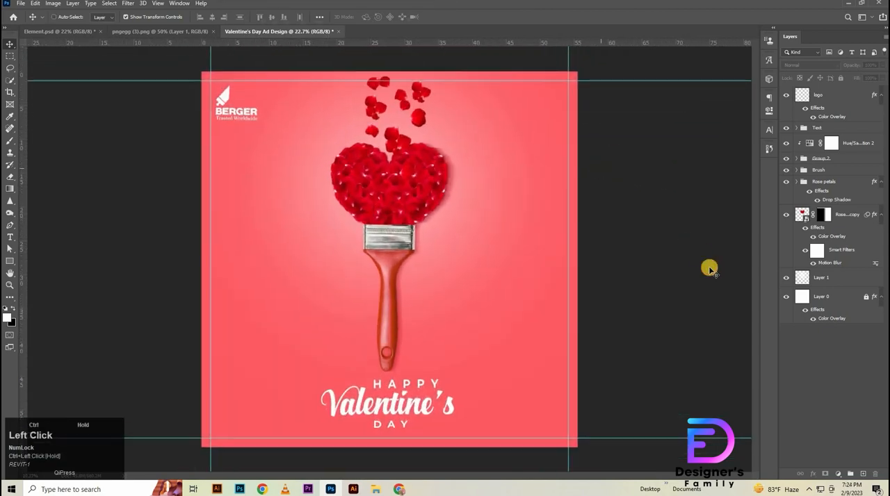
{"action": "key", "text": "ctrl+semicolon"}
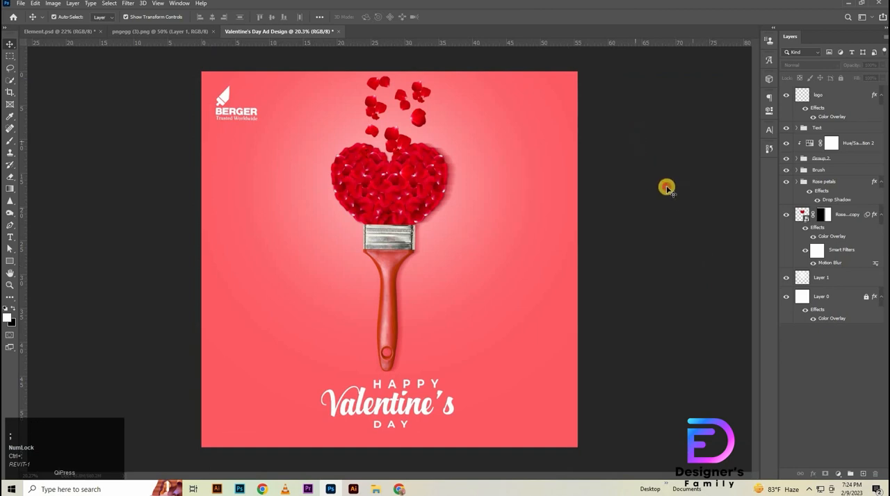